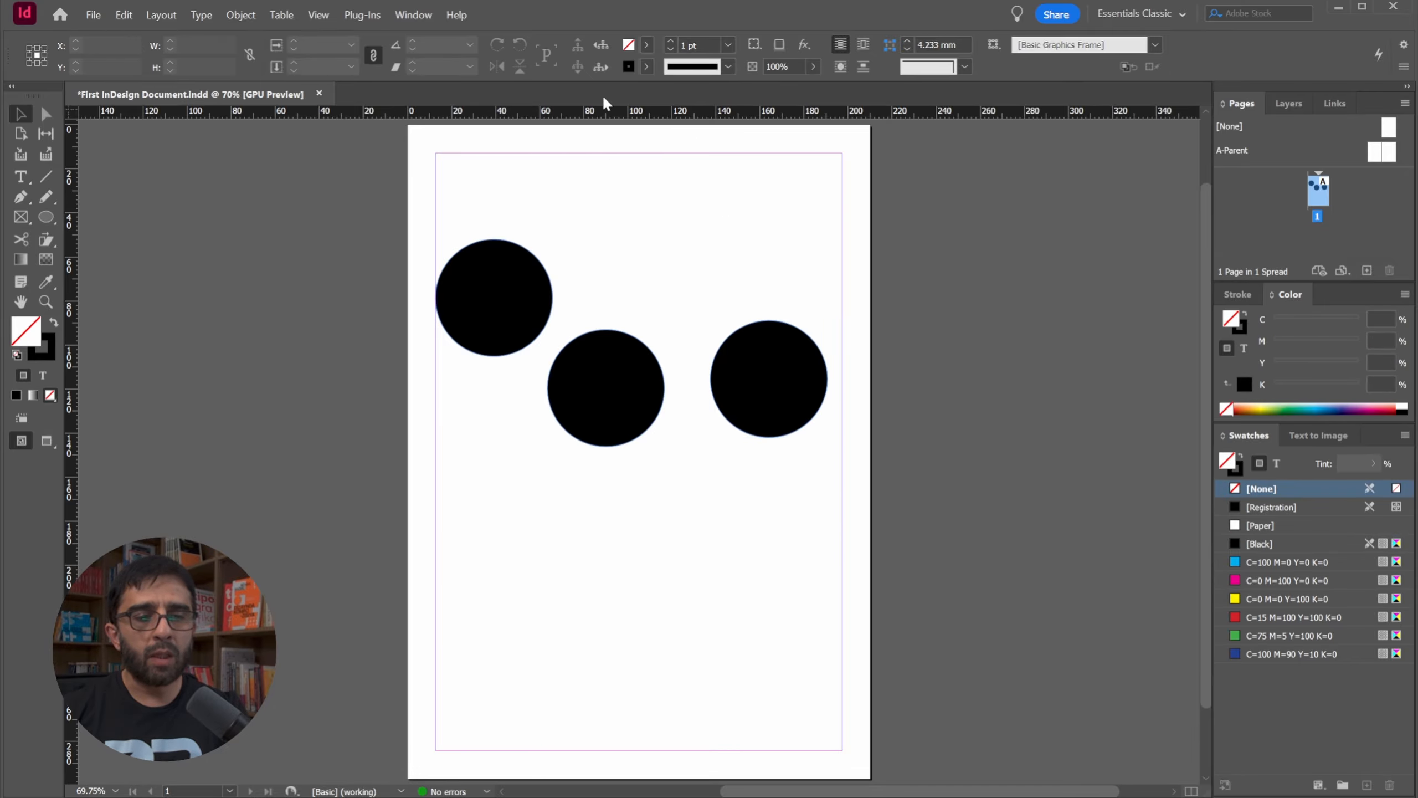
# Step: Change the document's page orientation to landscape
pyautogui.click(93, 15)
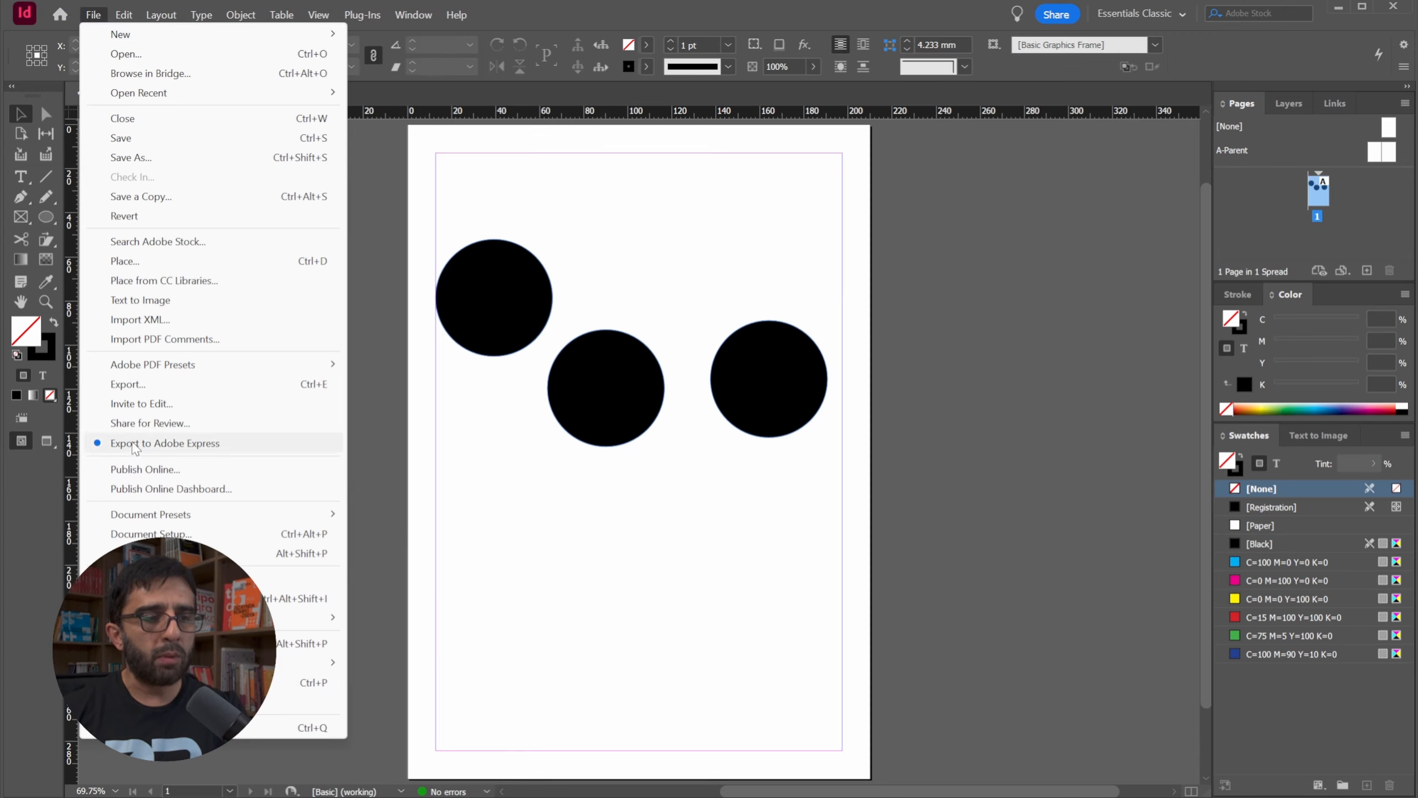
pyautogui.click(168, 533)
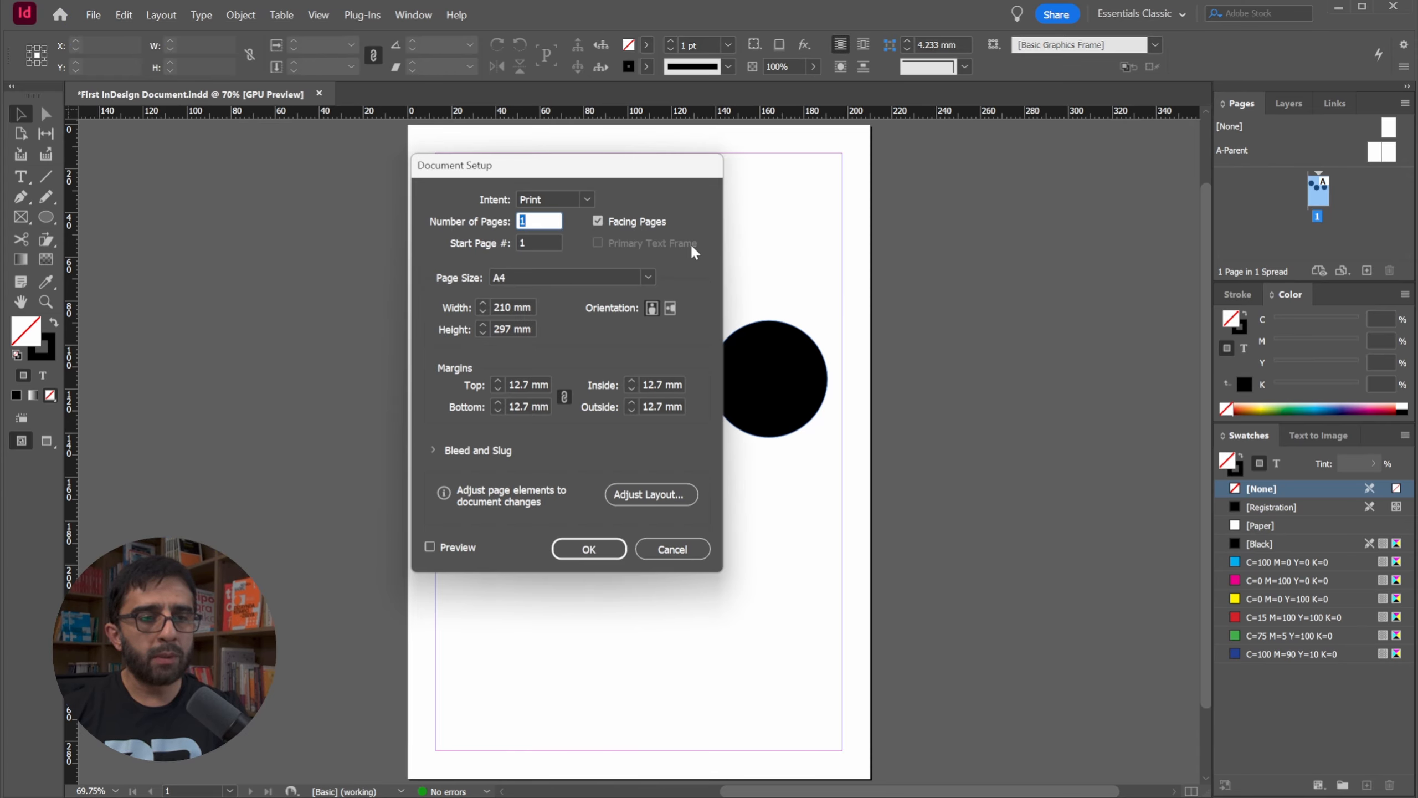
pyautogui.click(671, 309)
pyautogui.click(594, 550)
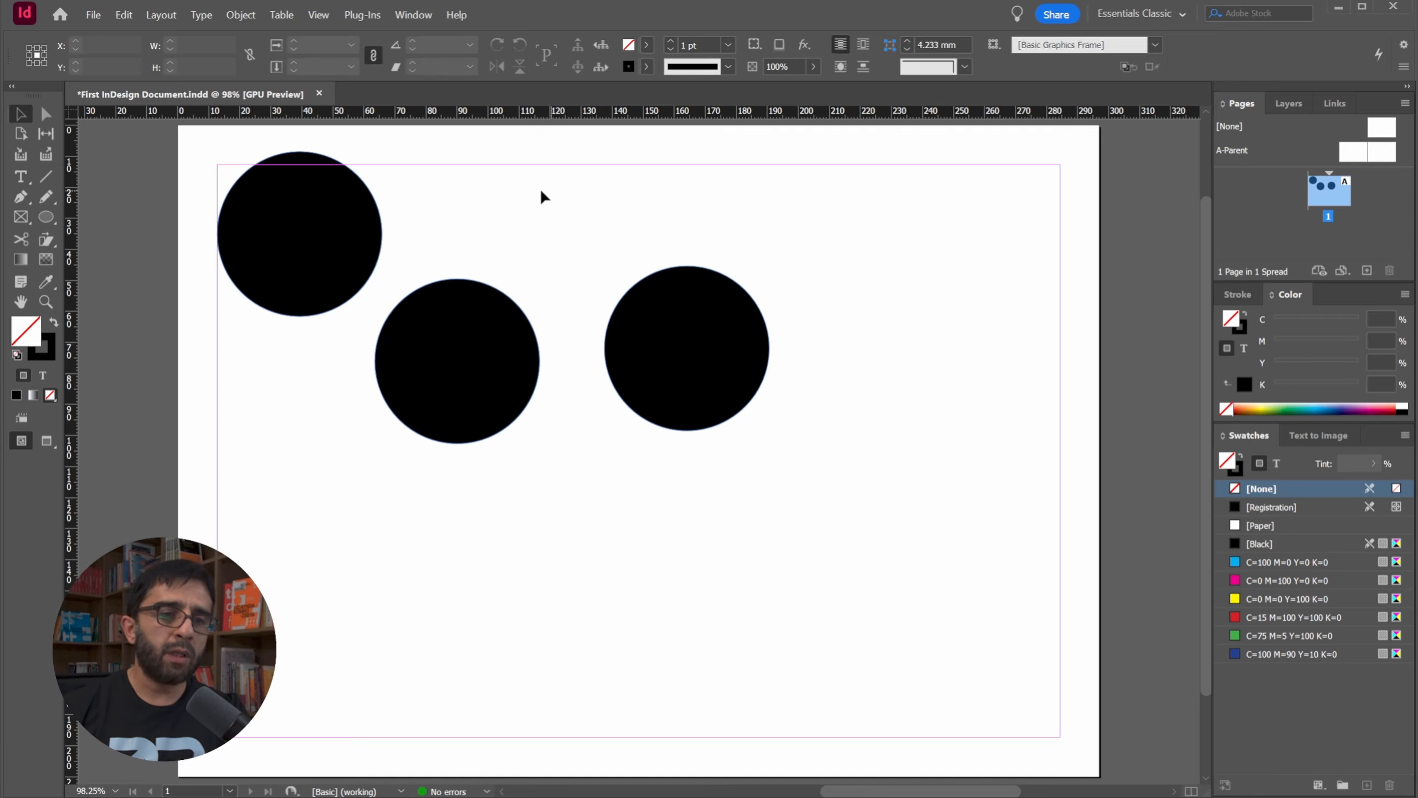
# Step: Move the leftmost circle down and scale all three circles proportionally to about 42 mm in diameter
pyautogui.moveTo(829, 274)
pyautogui.mouseDown()
pyautogui.moveTo(820, 266)
pyautogui.moveTo(830, 278)
pyautogui.mouseUp()
pyautogui.moveTo(279, 271); pyautogui.dragTo(265, 368)
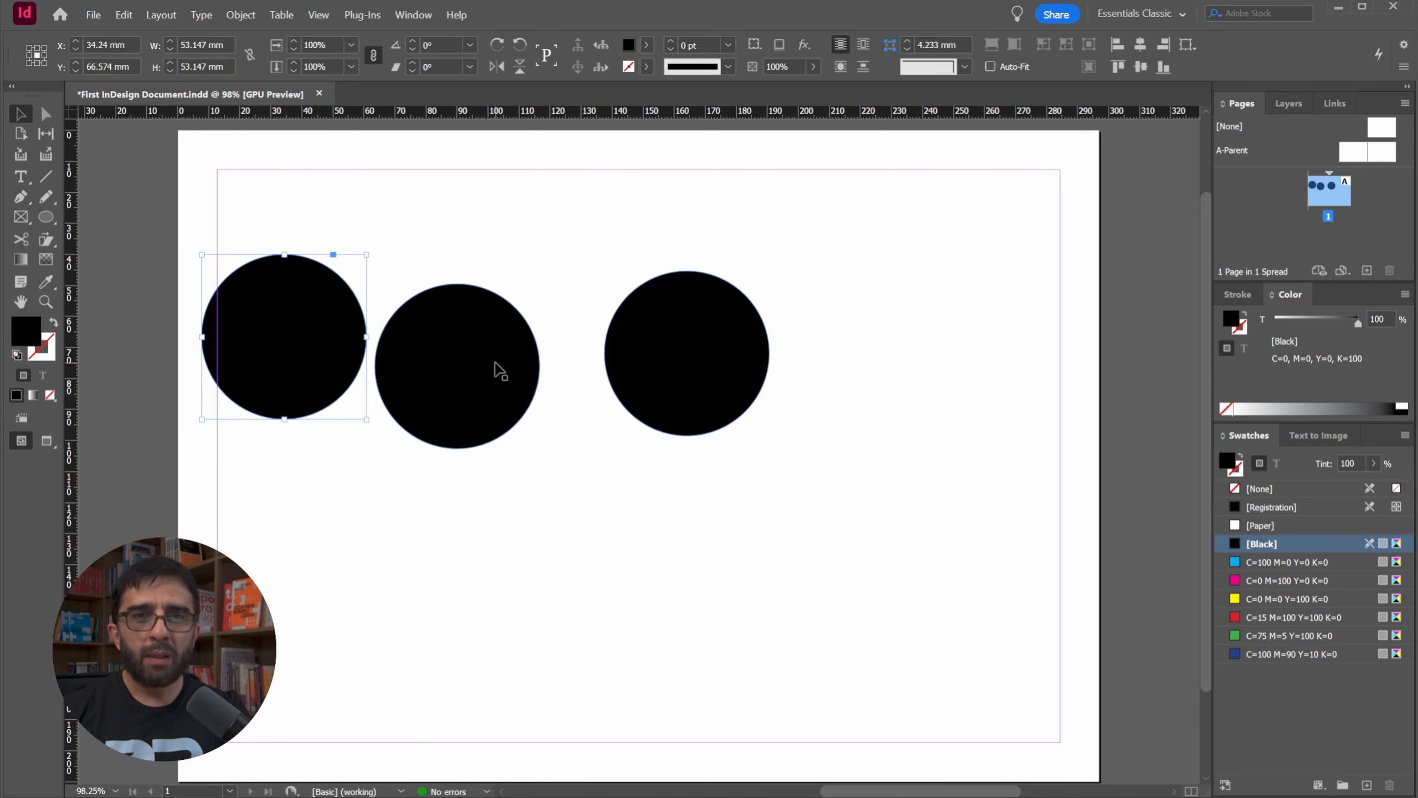
pyautogui.moveTo(865, 248)
pyautogui.mouseDown()
pyautogui.moveTo(459, 403)
pyautogui.moveTo(221, 451)
pyautogui.mouseUp()
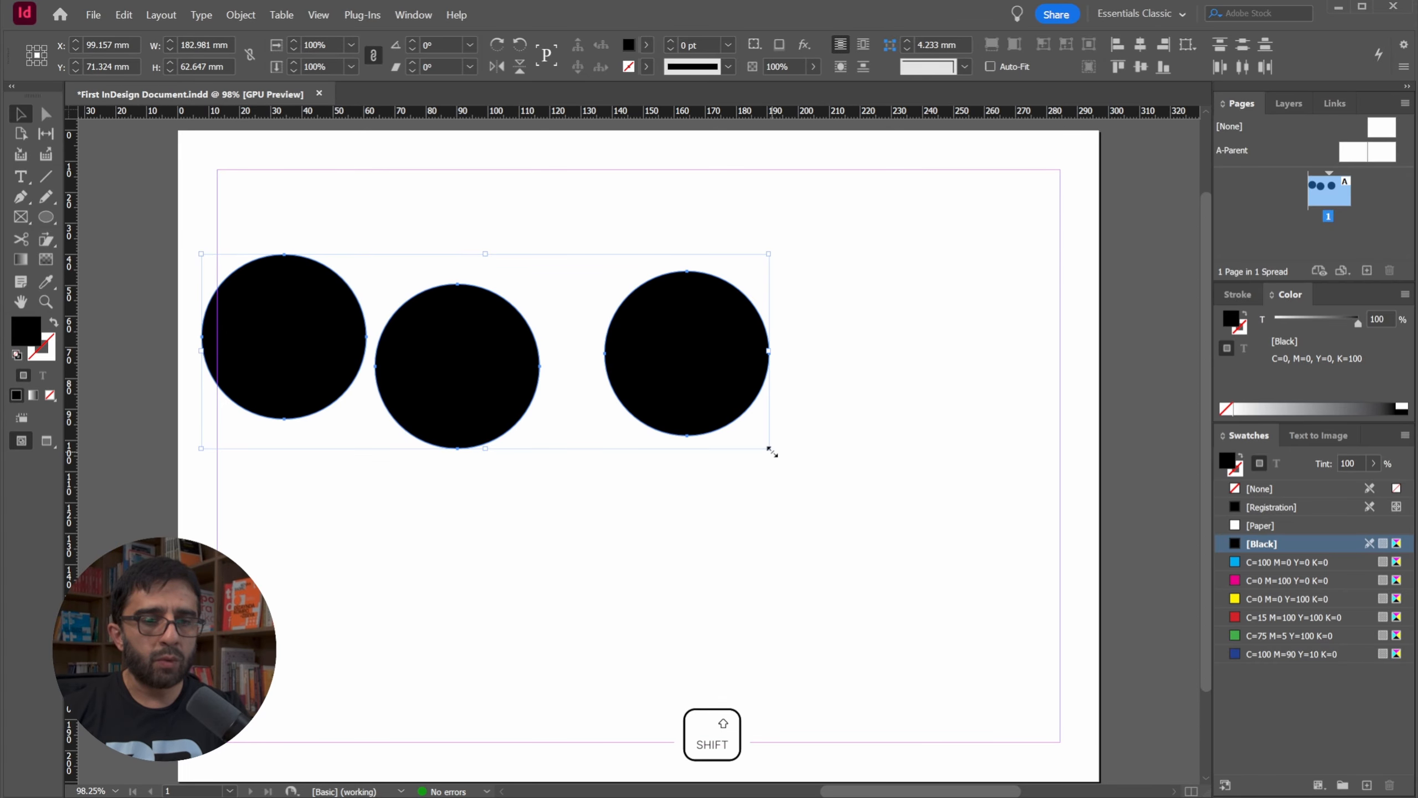
pyautogui.moveTo(769, 448); pyautogui.dragTo(652, 408)
pyautogui.click(697, 480)
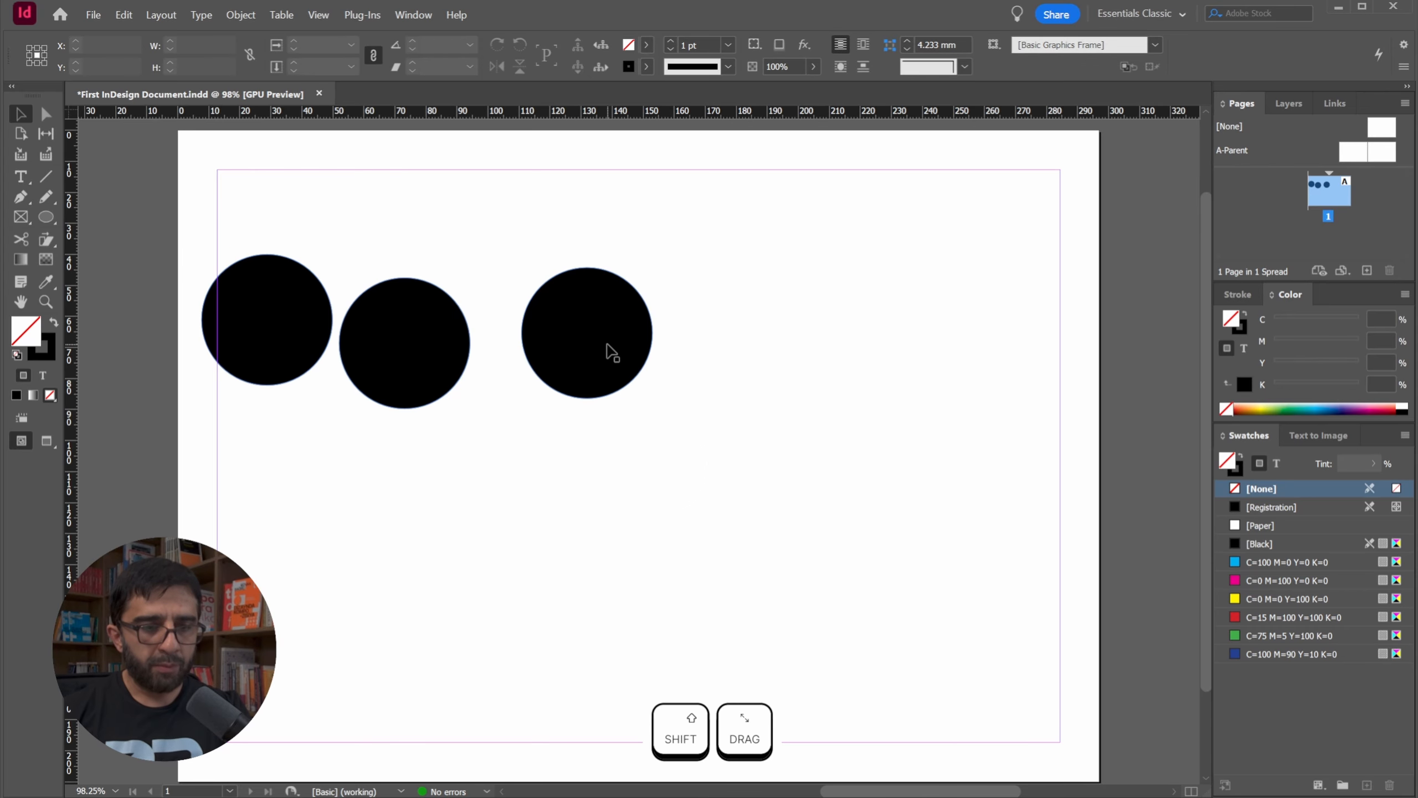
# Step: Duplicate the third circle twice across the right half of the page to make five circles
pyautogui.moveTo(609, 351); pyautogui.dragTo(1029, 410)
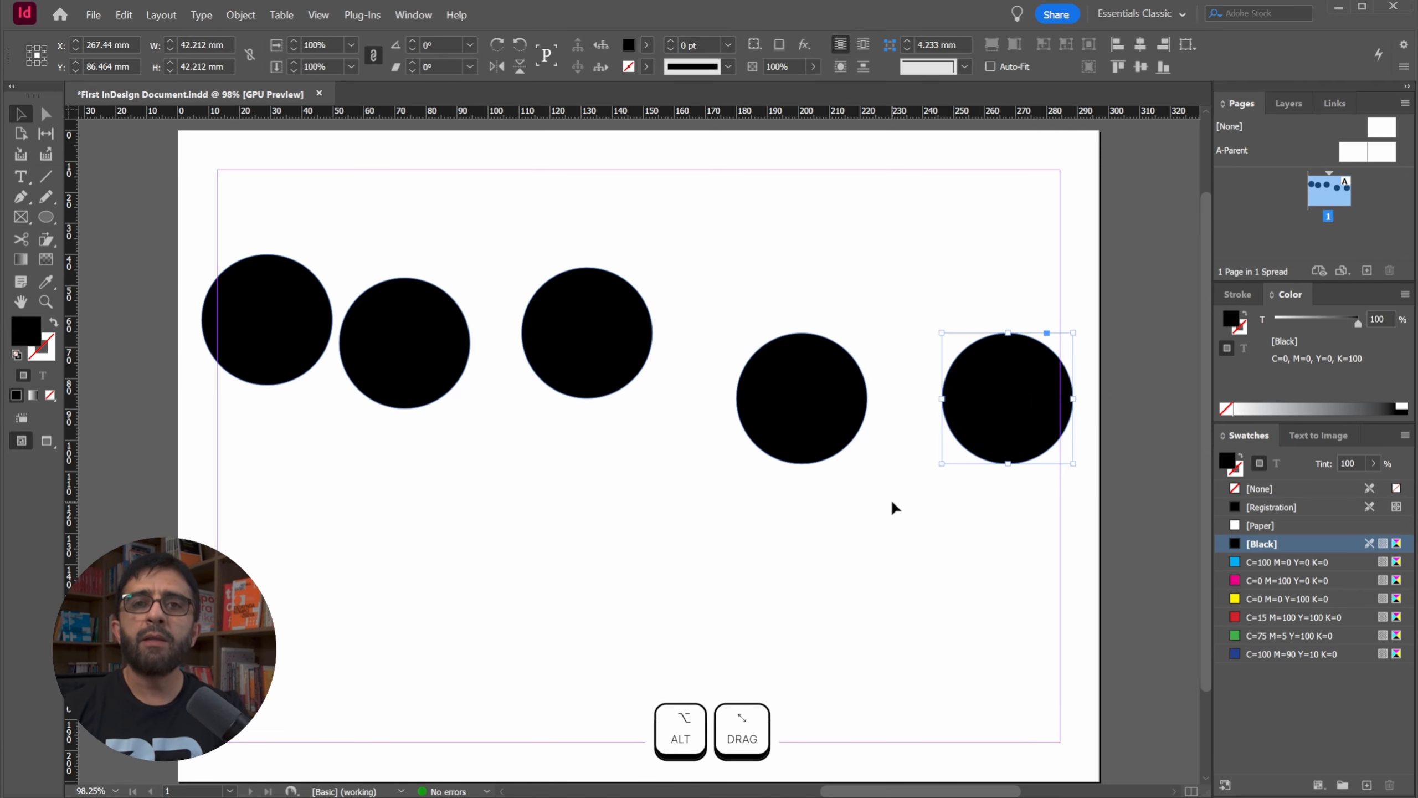
pyautogui.moveTo(815, 282); pyautogui.dragTo(819, 300)
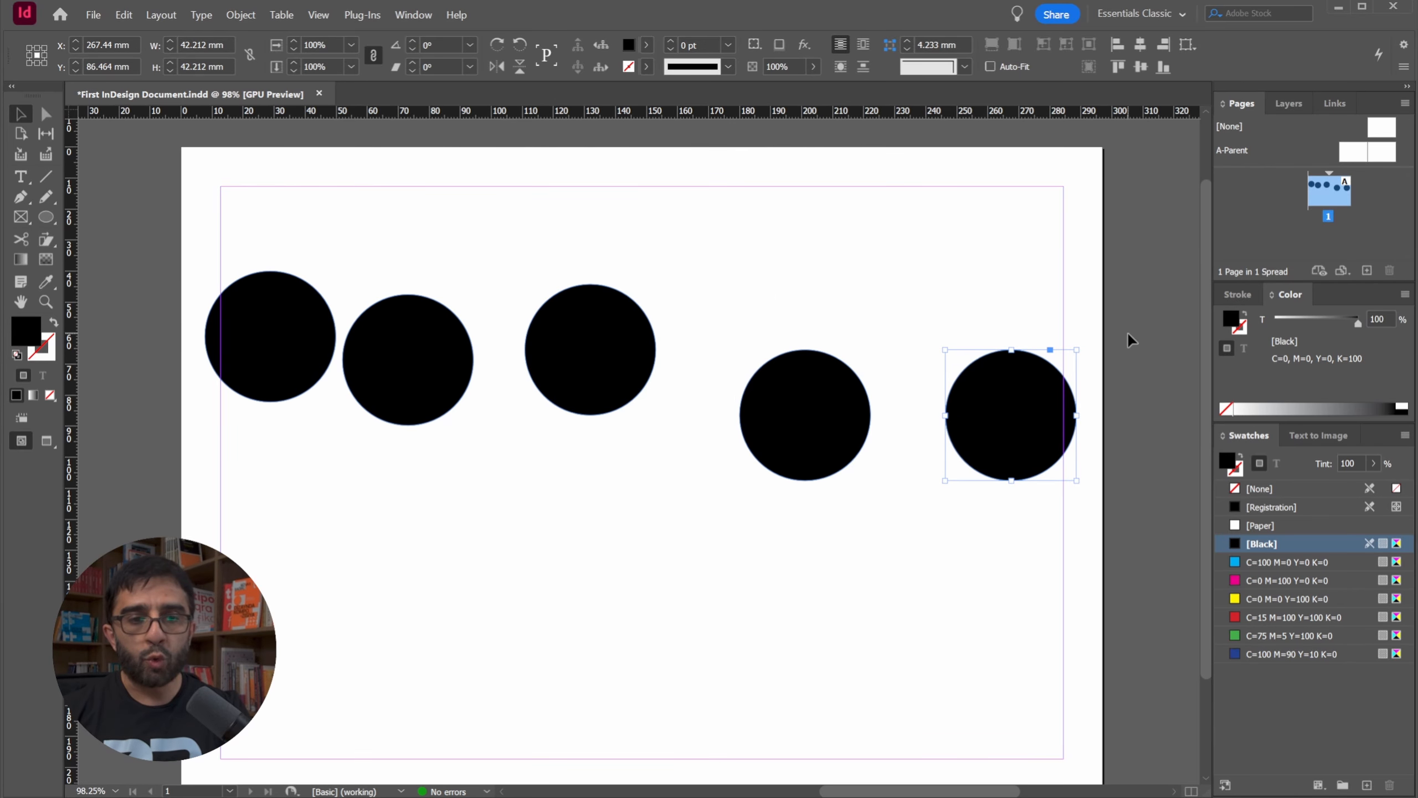
pyautogui.click(956, 298)
# Step: Stagger the circles by moving the second one up, the third one down and the fourth one slightly up
pyautogui.moveTo(229, 214); pyautogui.dragTo(1037, 545)
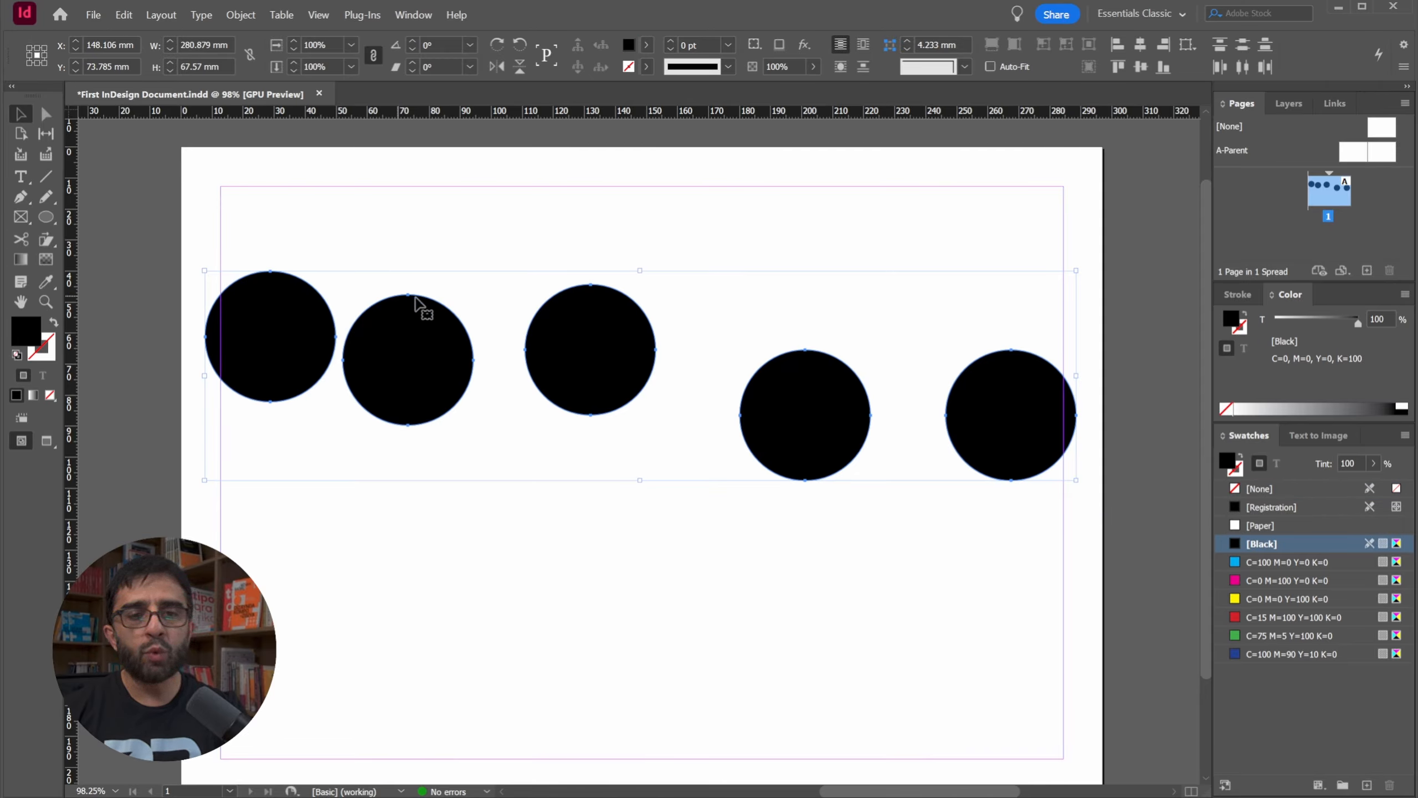
pyautogui.click(415, 437)
pyautogui.moveTo(415, 358); pyautogui.dragTo(422, 252)
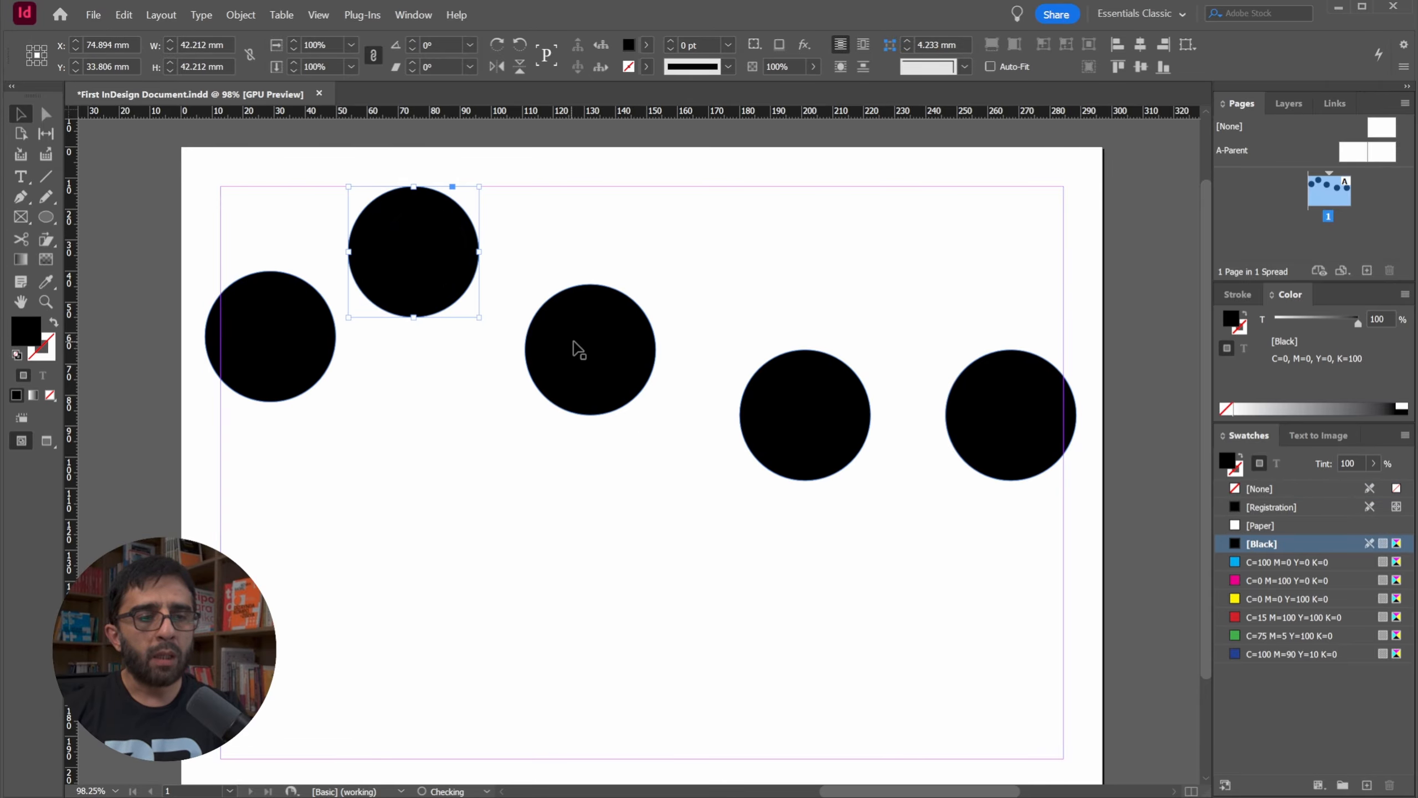
pyautogui.moveTo(576, 348); pyautogui.dragTo(579, 455)
pyautogui.moveTo(789, 462); pyautogui.dragTo(787, 412)
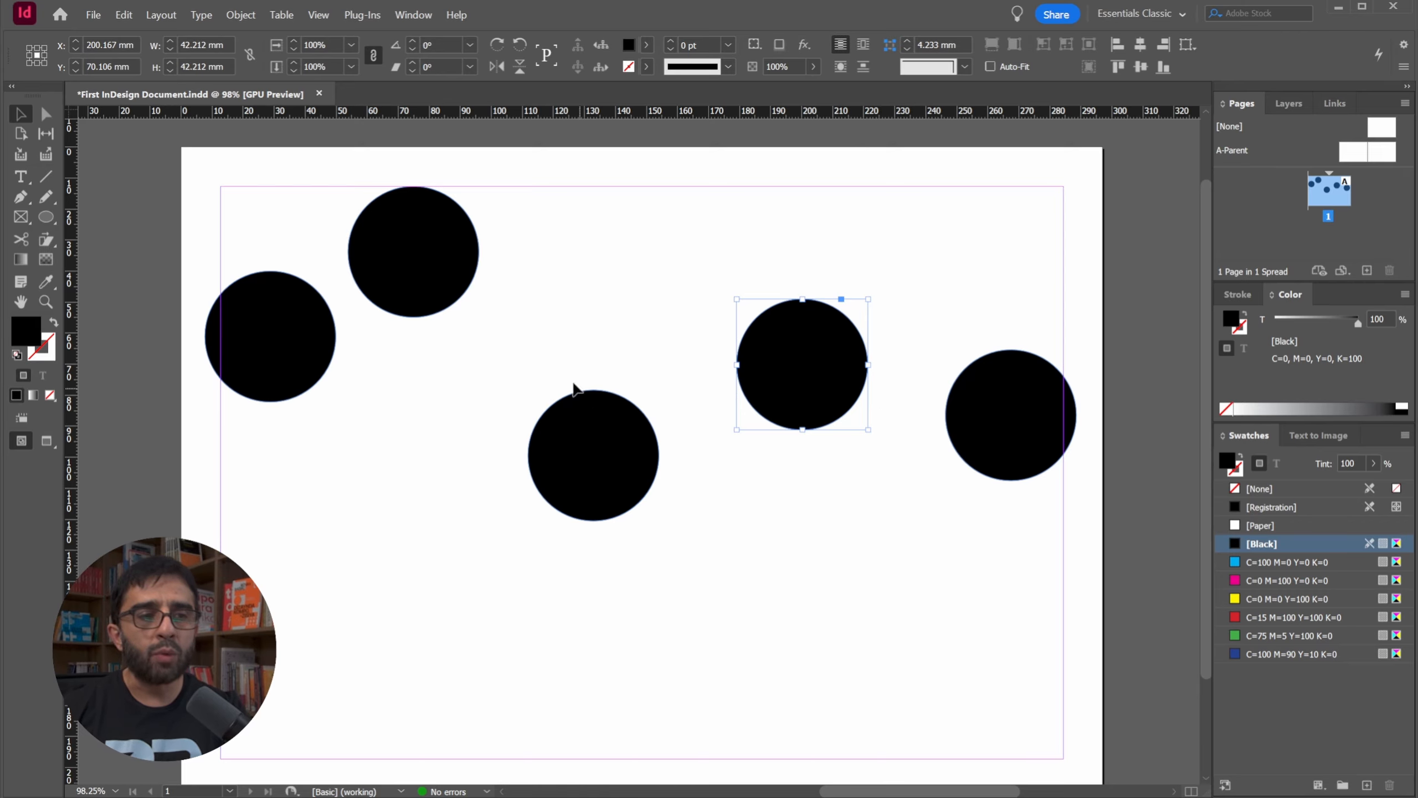
pyautogui.press('space')
pyautogui.moveTo(956, 402); pyautogui.dragTo(946, 389)
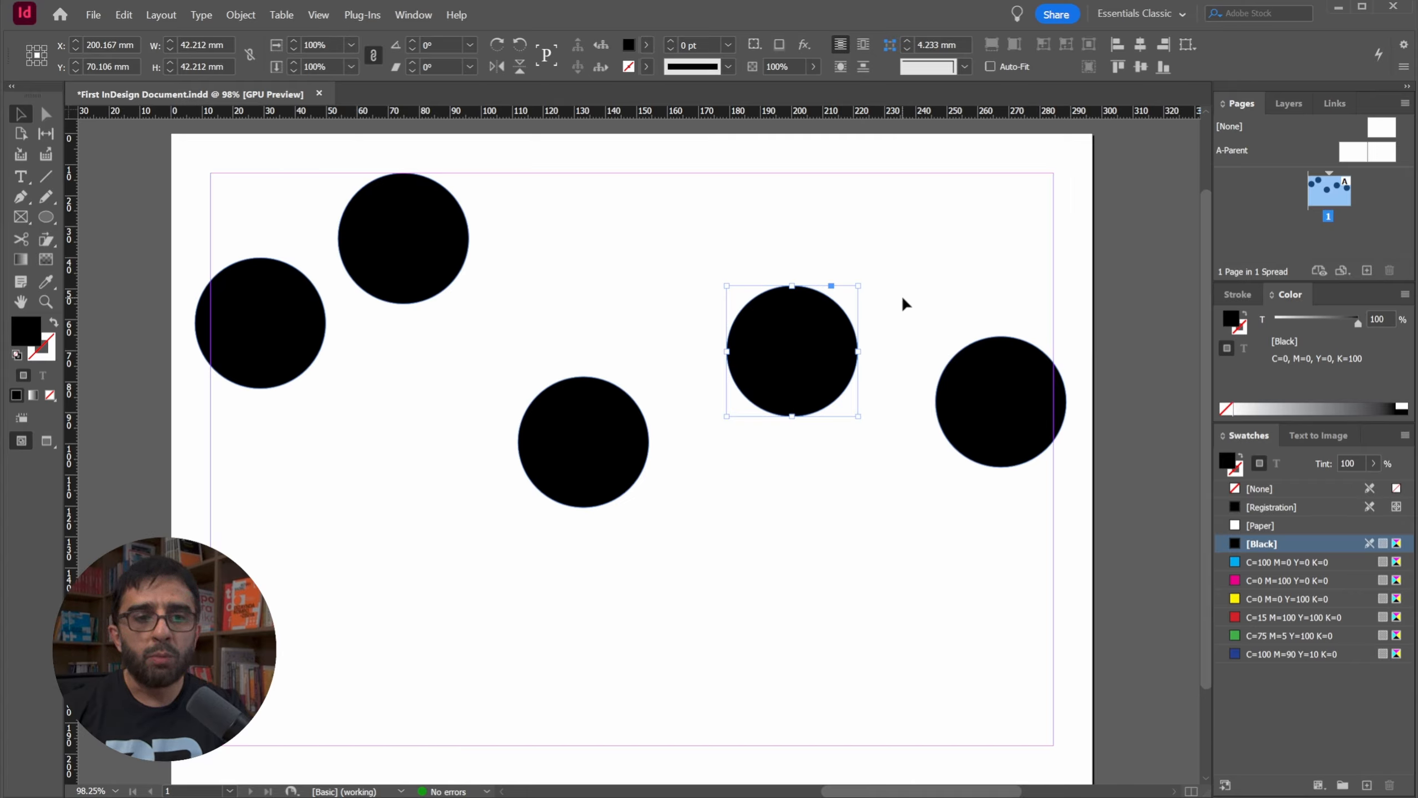
pyautogui.click(799, 226)
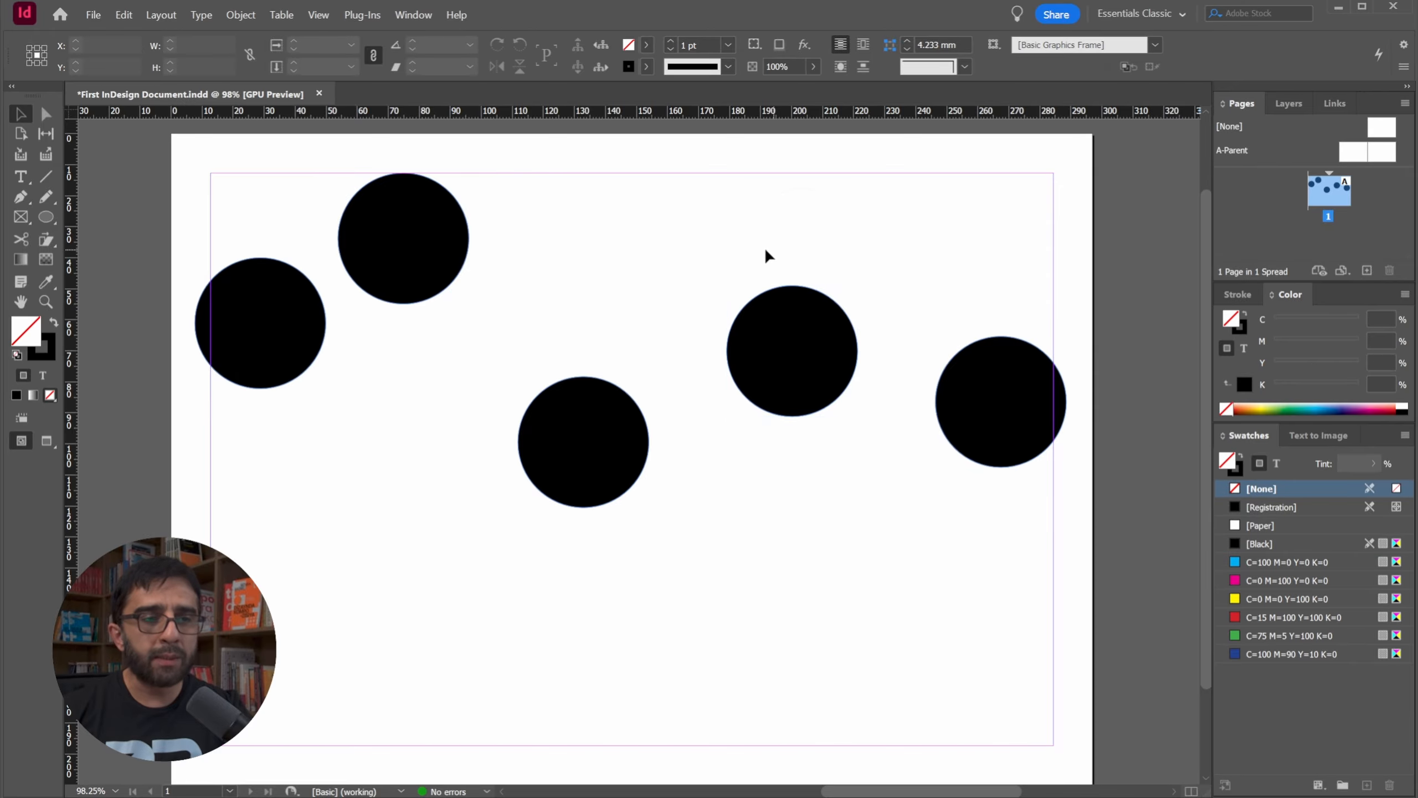
# Step: Select all five circles and display the Align options clear of most of the artwork
pyautogui.click(741, 253)
pyautogui.moveTo(157, 153); pyautogui.dragTo(1082, 591)
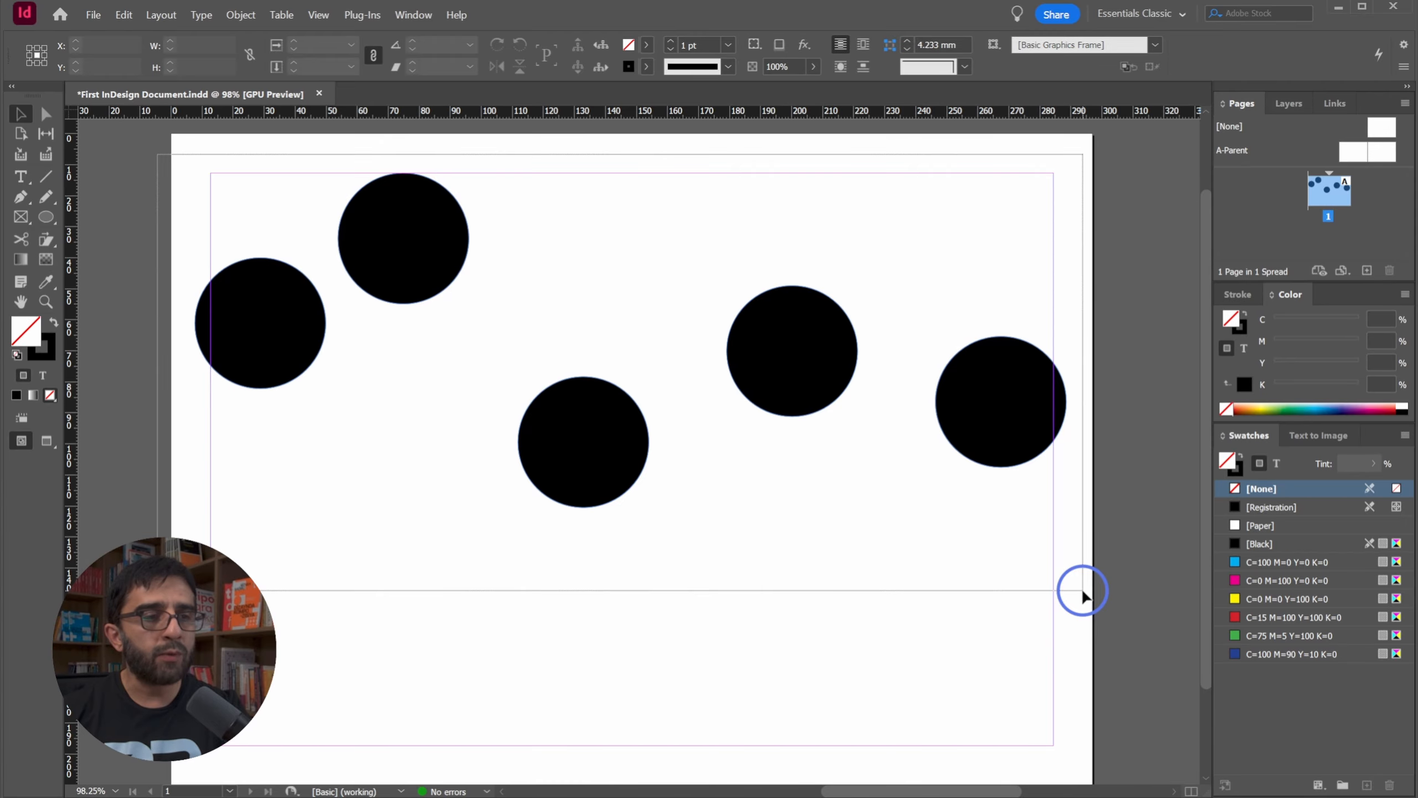
pyautogui.moveTo(1082, 591); pyautogui.dragTo(1082, 592)
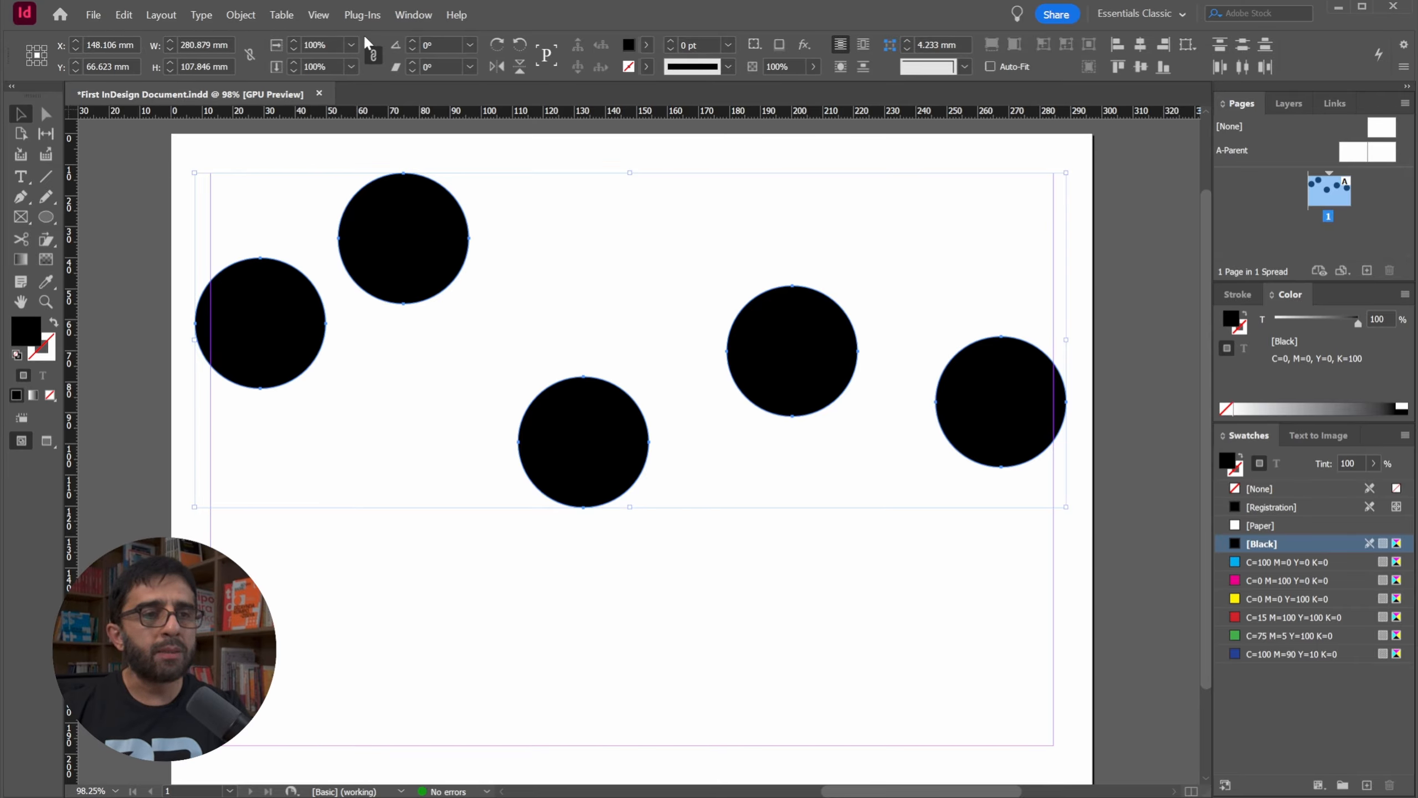
pyautogui.click(405, 15)
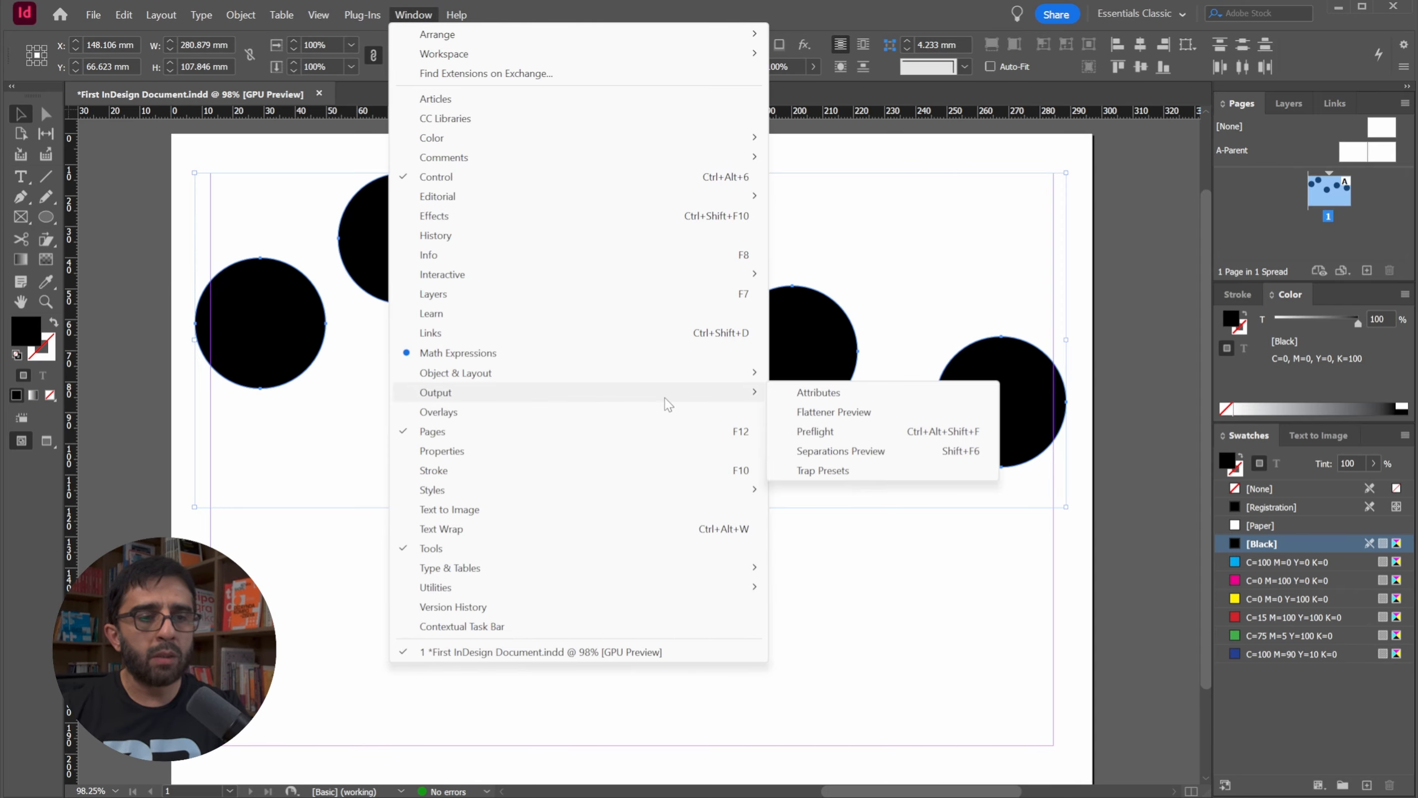
pyautogui.moveTo(669, 375)
pyautogui.click(830, 369)
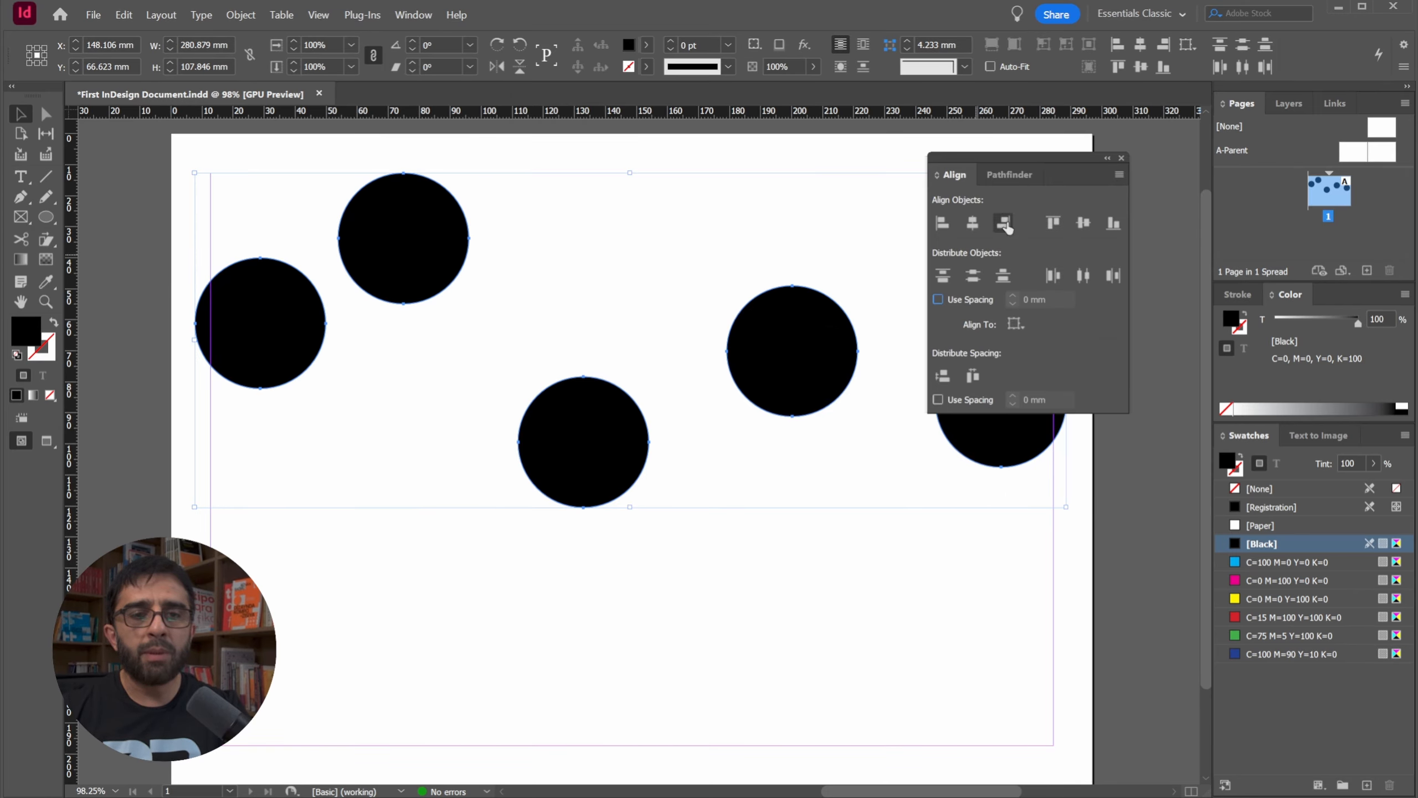
pyautogui.moveTo(998, 160); pyautogui.dragTo(1120, 133)
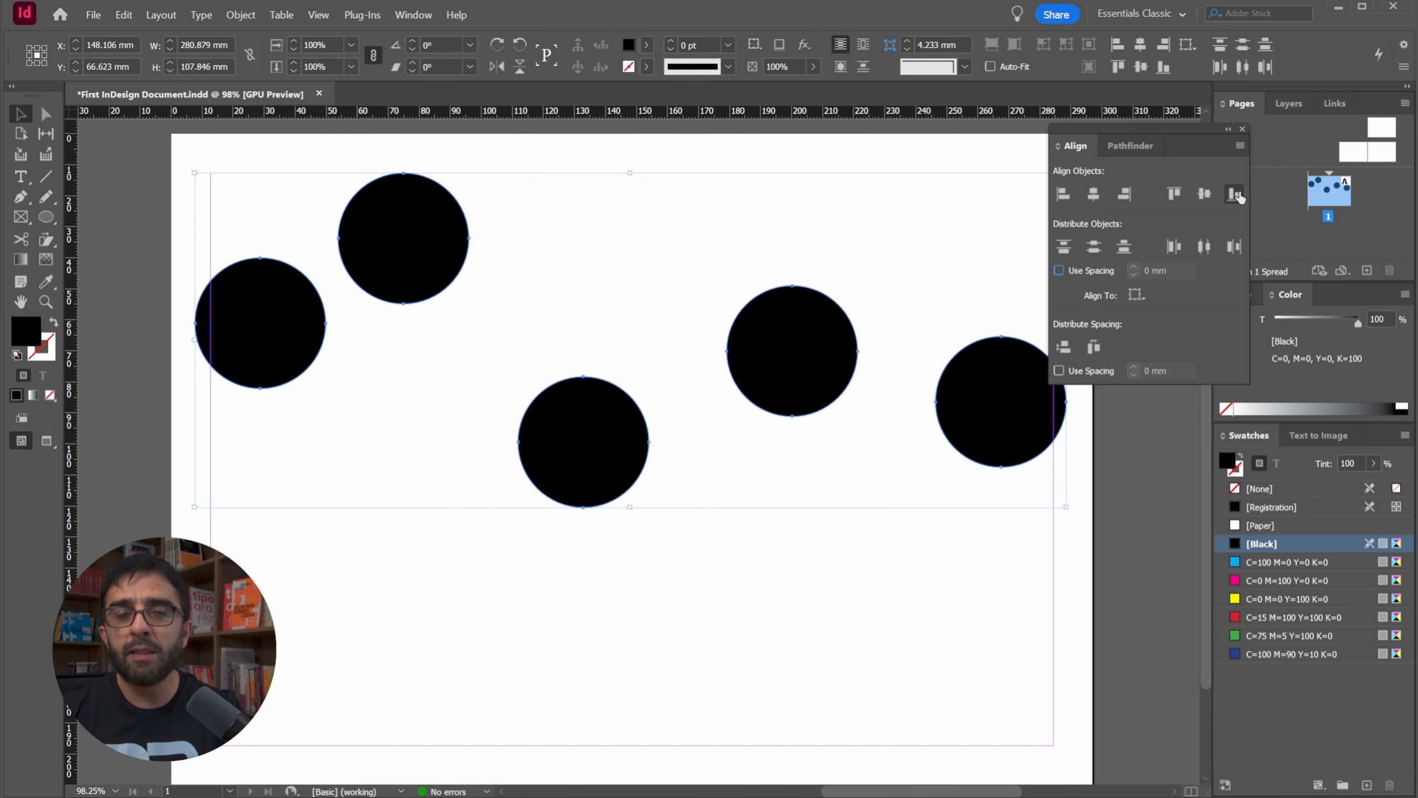
# Step: Try aligning the five circles by their vertical centers and undo the alignment
pyautogui.click(1206, 194)
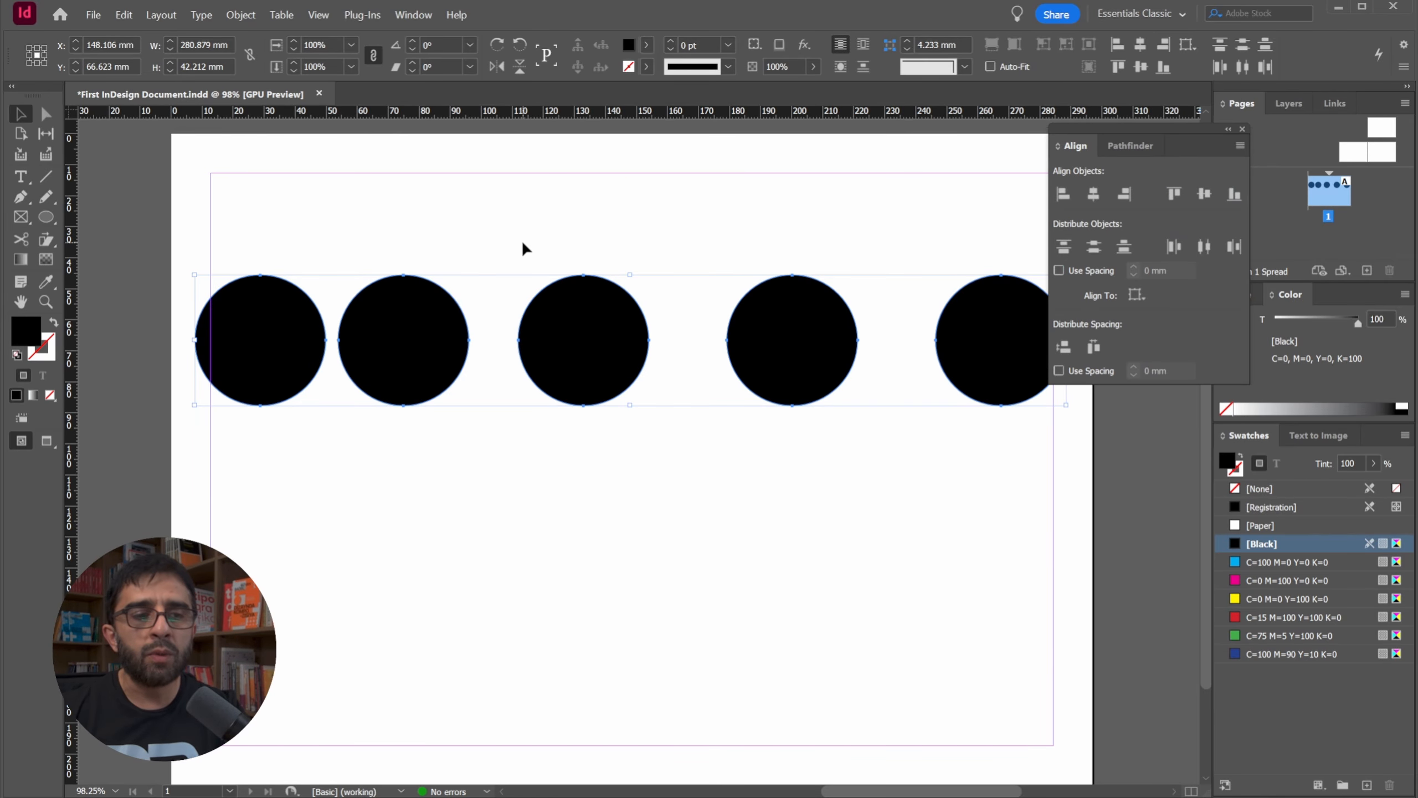
pyautogui.click(420, 374)
pyautogui.hotkey('ctrl', 'z')
pyautogui.click(435, 380)
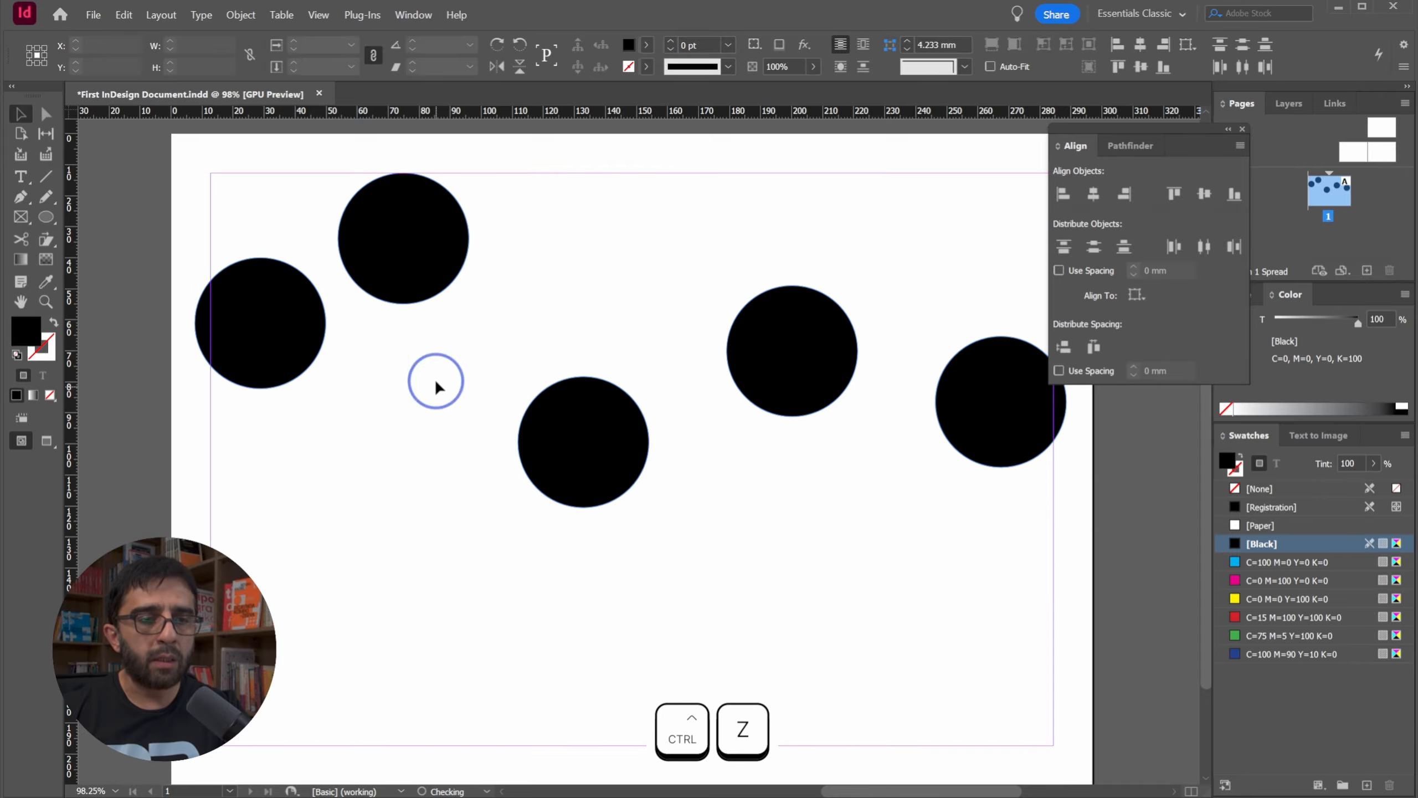
# Step: Resize circles proportionally: enlarge the second, shrink the third to about 26 mm, and enlarge the rightmost to about 71 mm
pyautogui.click(411, 269)
pyautogui.keyDown('shift'); pyautogui.click(490, 332); pyautogui.keyUp('shift')
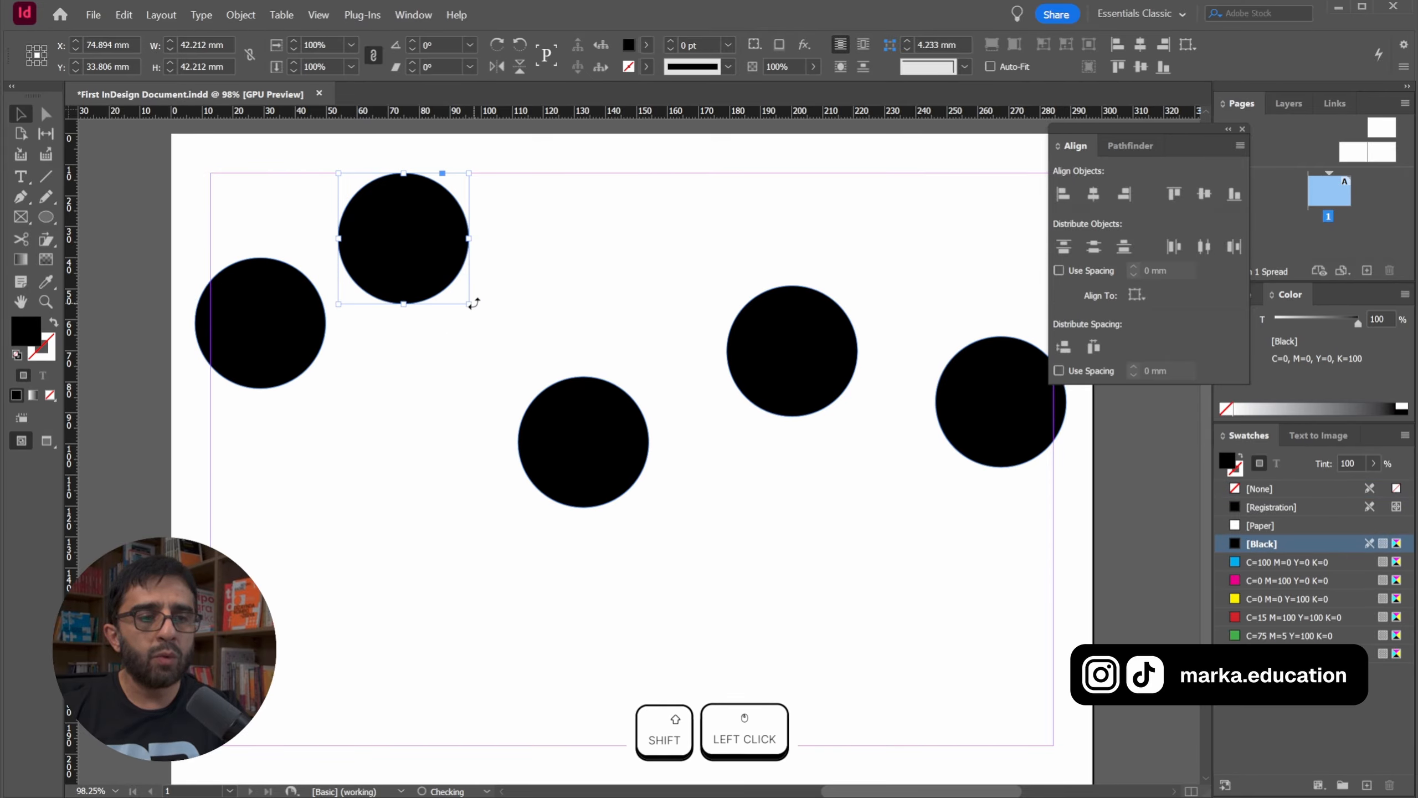
pyautogui.moveTo(469, 304); pyautogui.dragTo(535, 370)
pyautogui.click(620, 423)
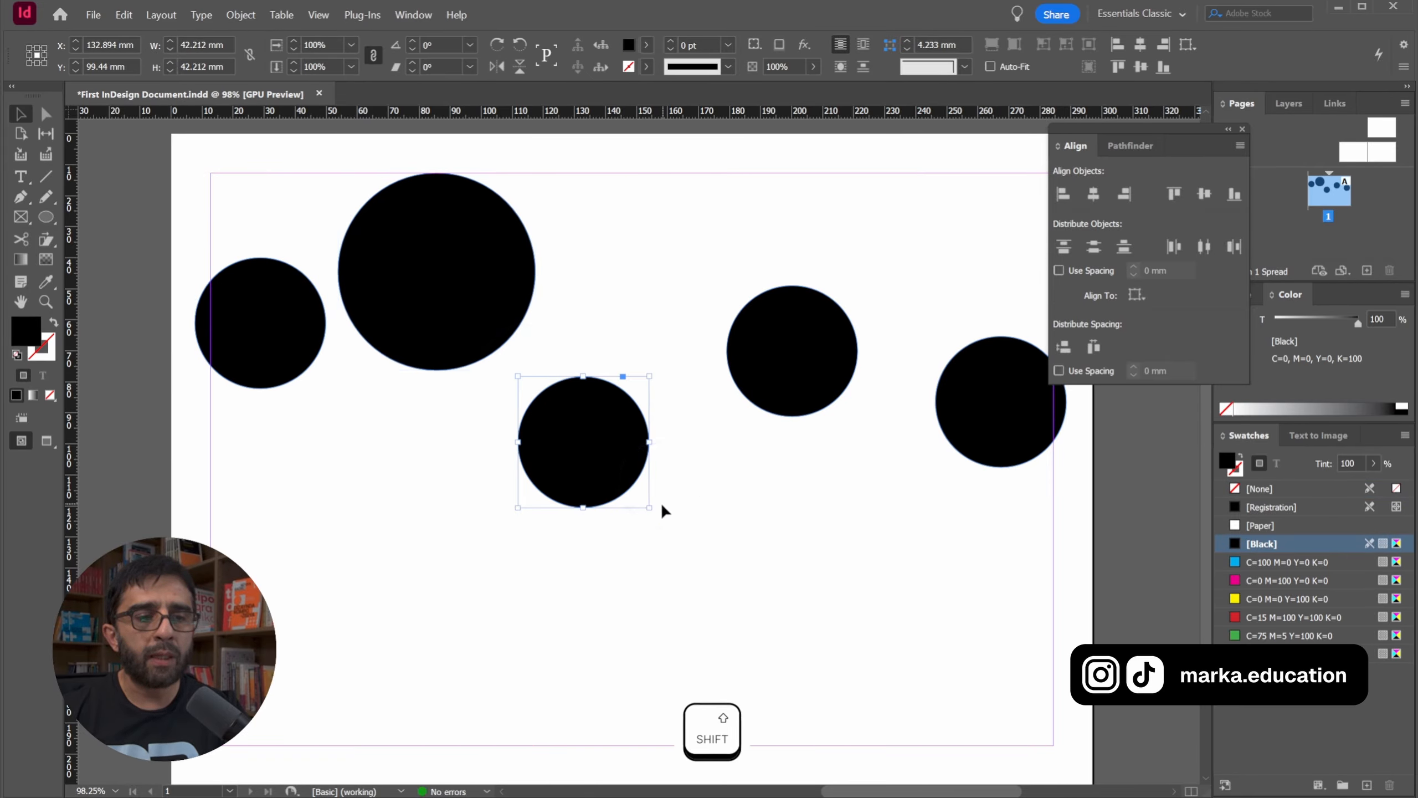
pyautogui.moveTo(652, 510); pyautogui.dragTo(598, 456)
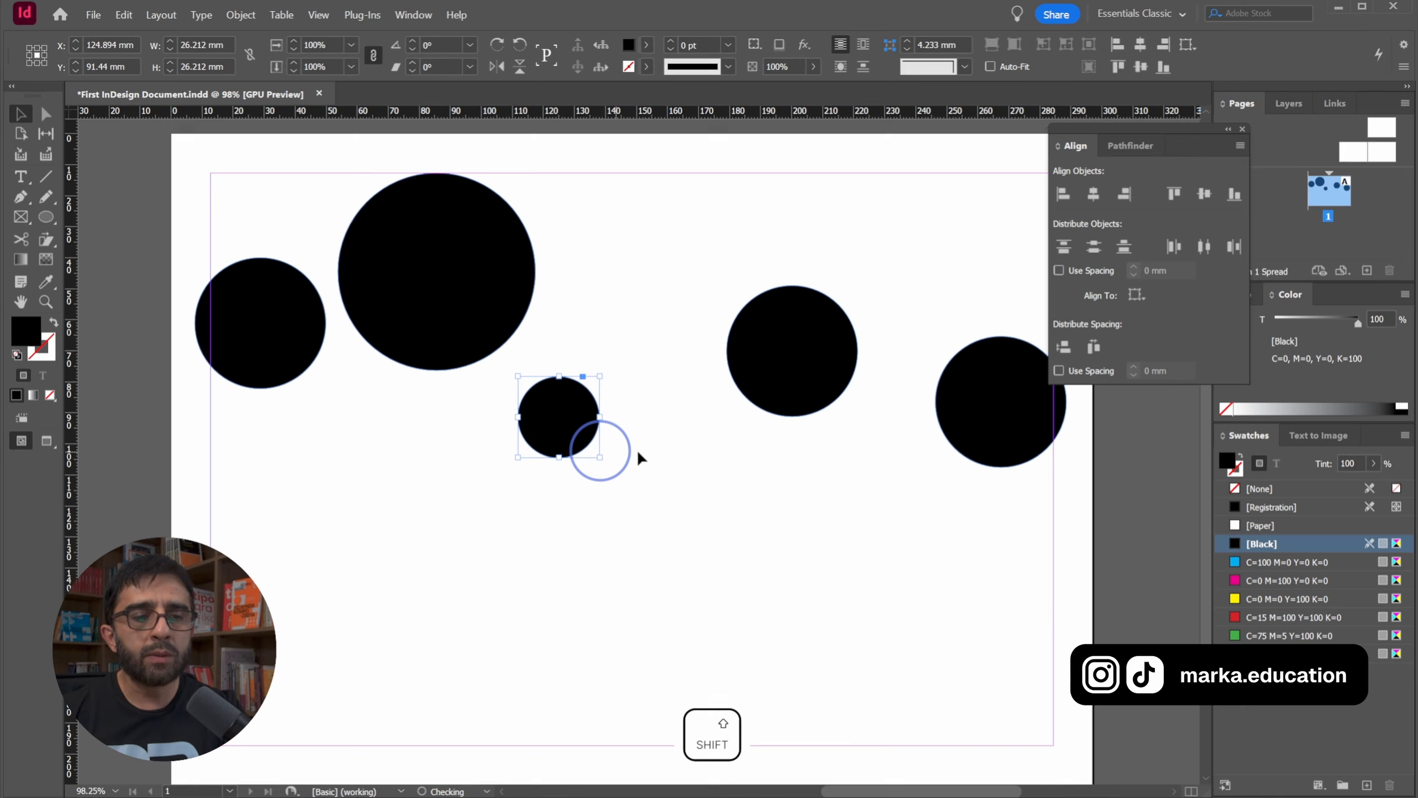
pyautogui.click(1007, 405)
pyautogui.moveTo(936, 468); pyautogui.dragTo(845, 557)
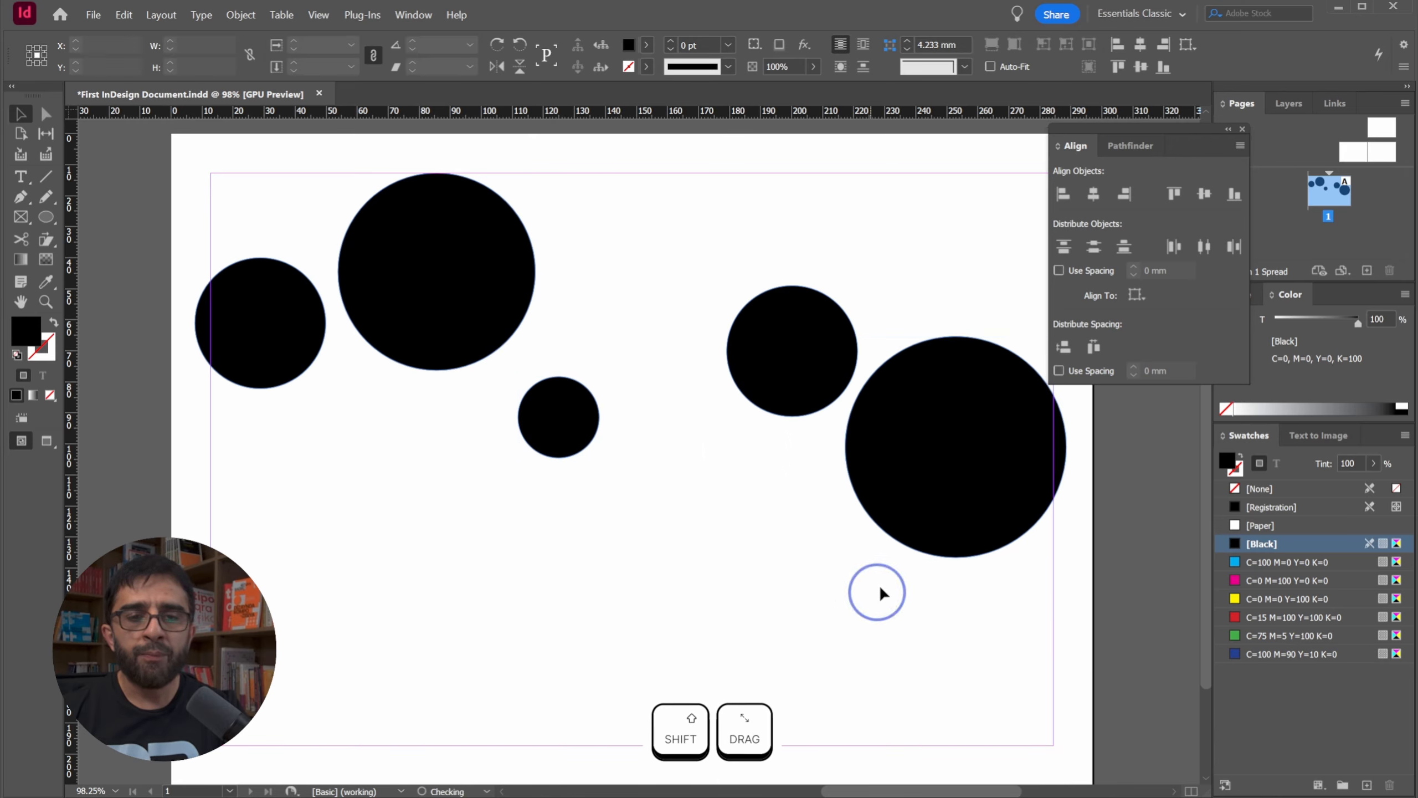
pyautogui.click(880, 590)
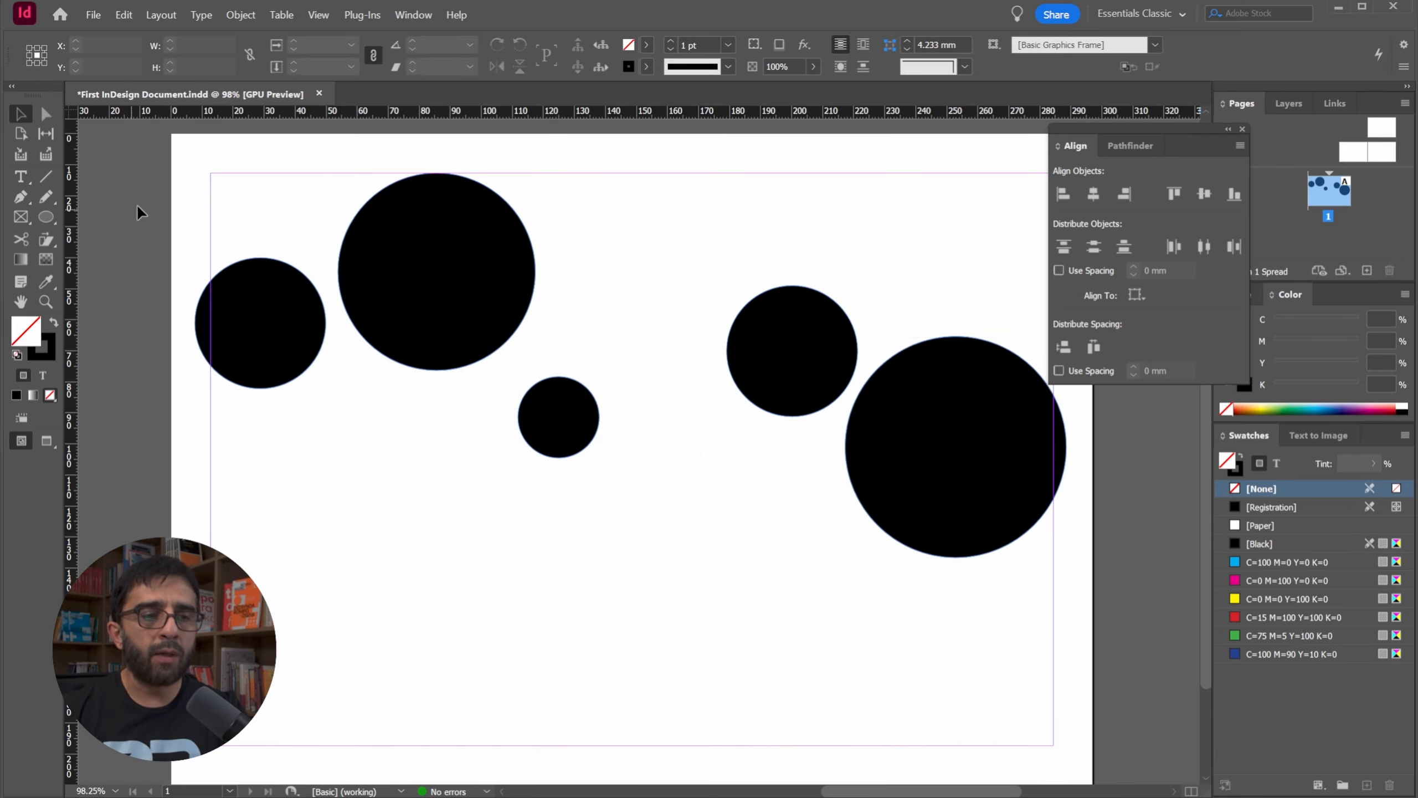
# Step: Align the five differently sized circles by their top edges, by their bottom edges, and finally by their vertical centers
pyautogui.moveTo(155, 196); pyautogui.dragTo(989, 678)
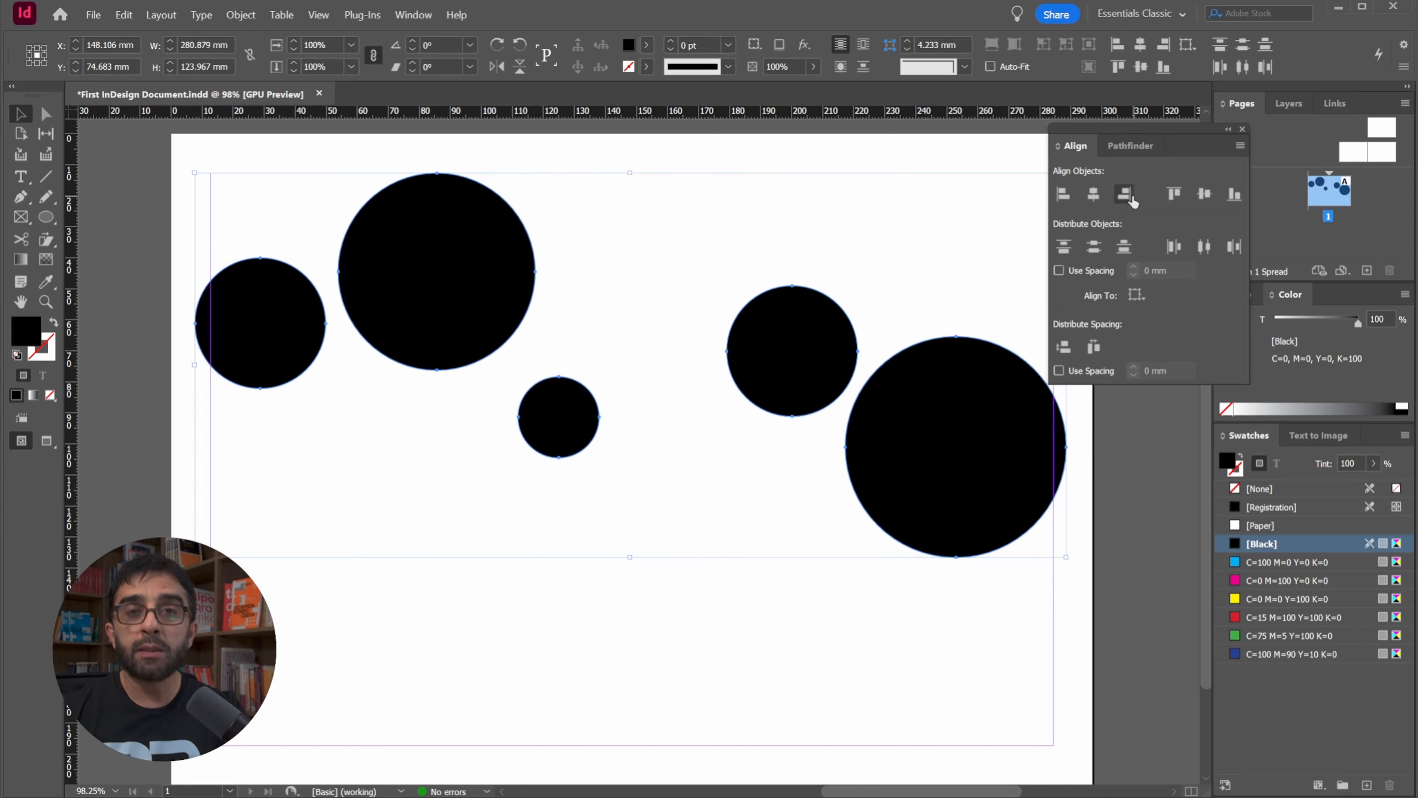
pyautogui.click(1176, 195)
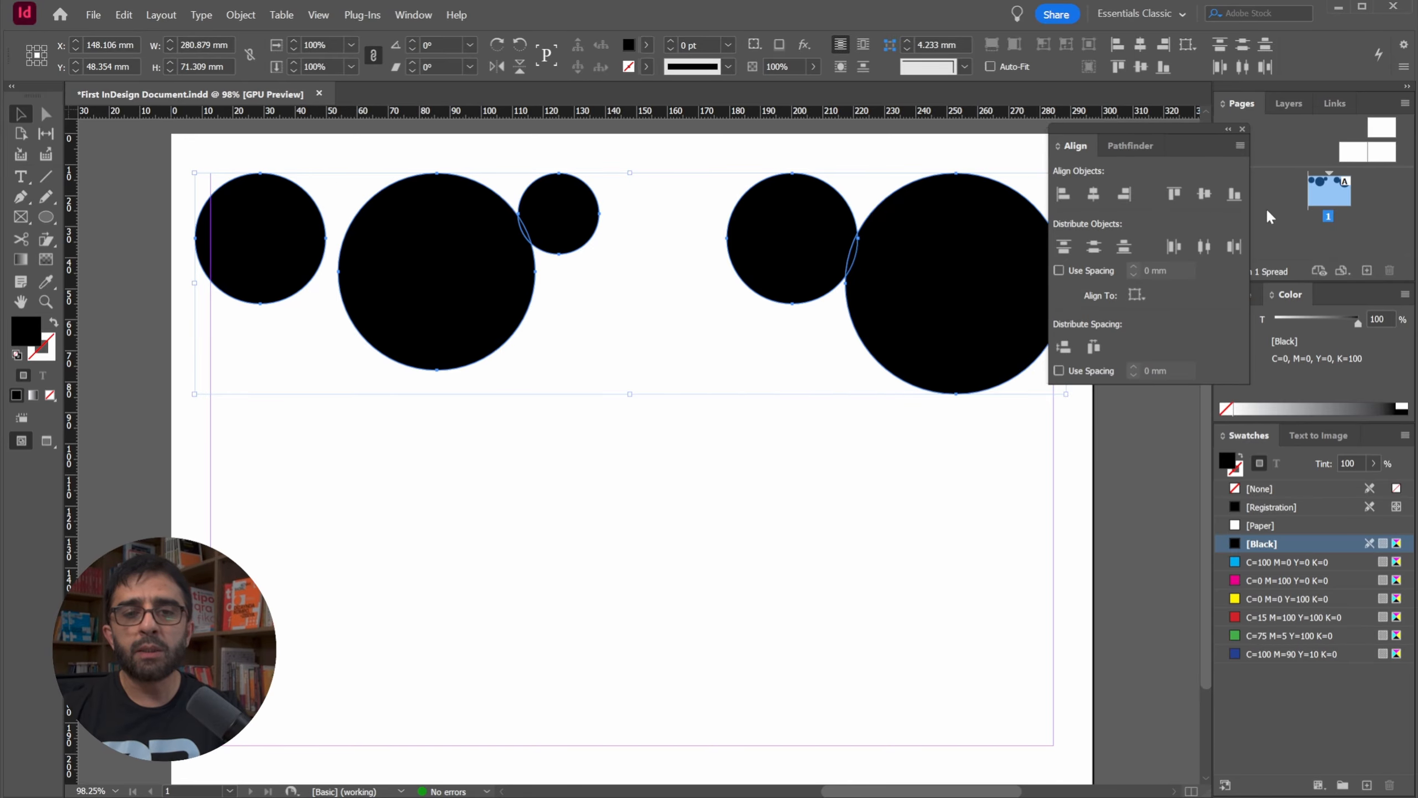
pyautogui.click(1234, 194)
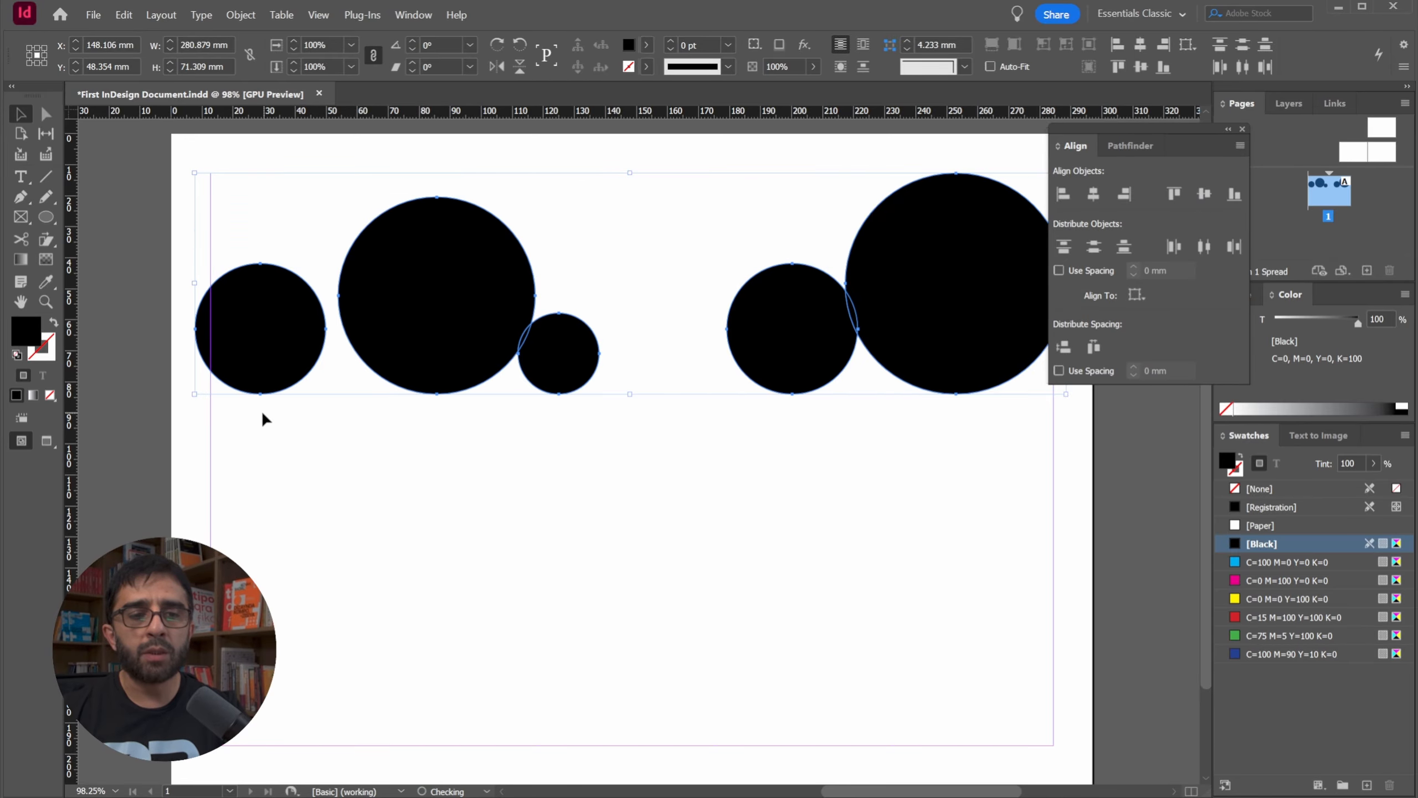
pyautogui.click(1206, 195)
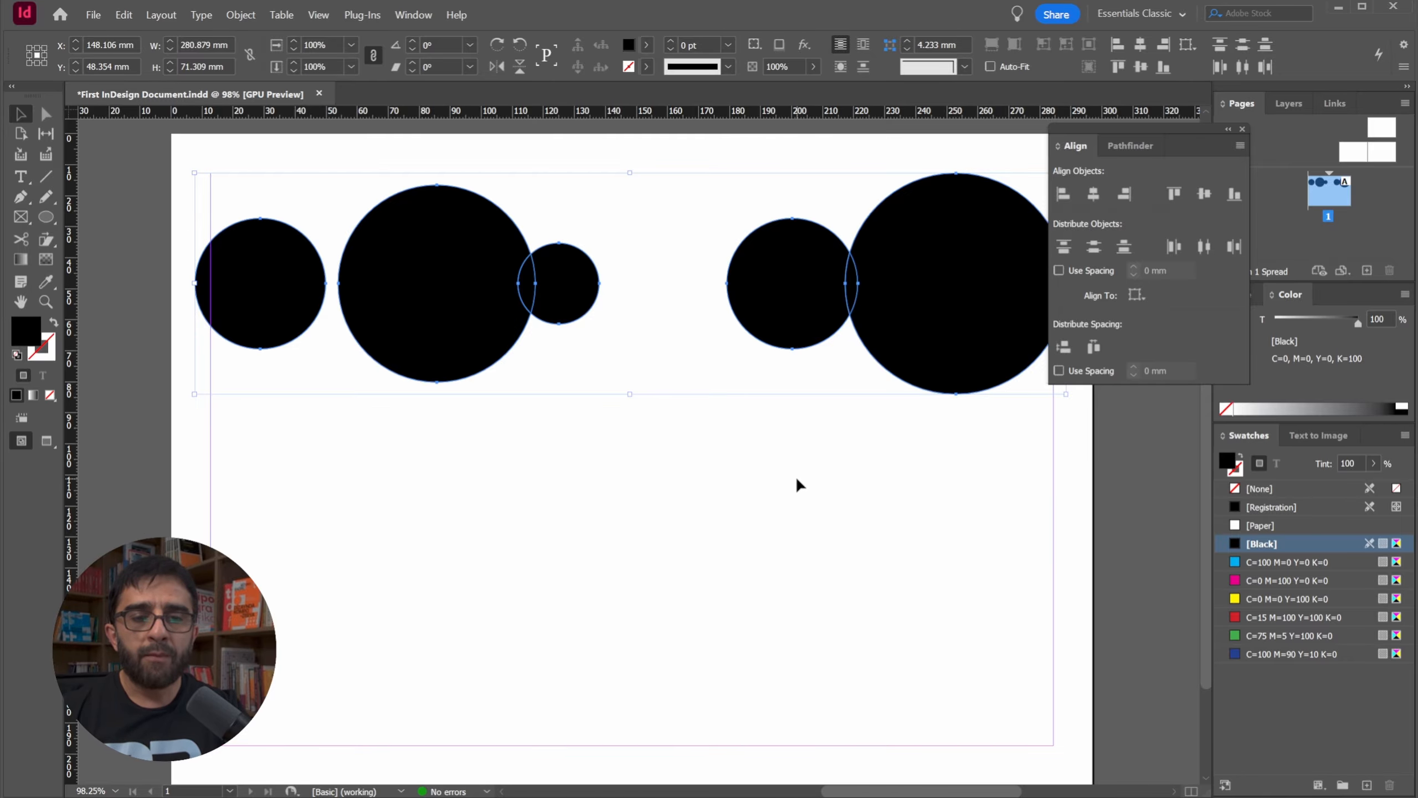
pyautogui.click(693, 472)
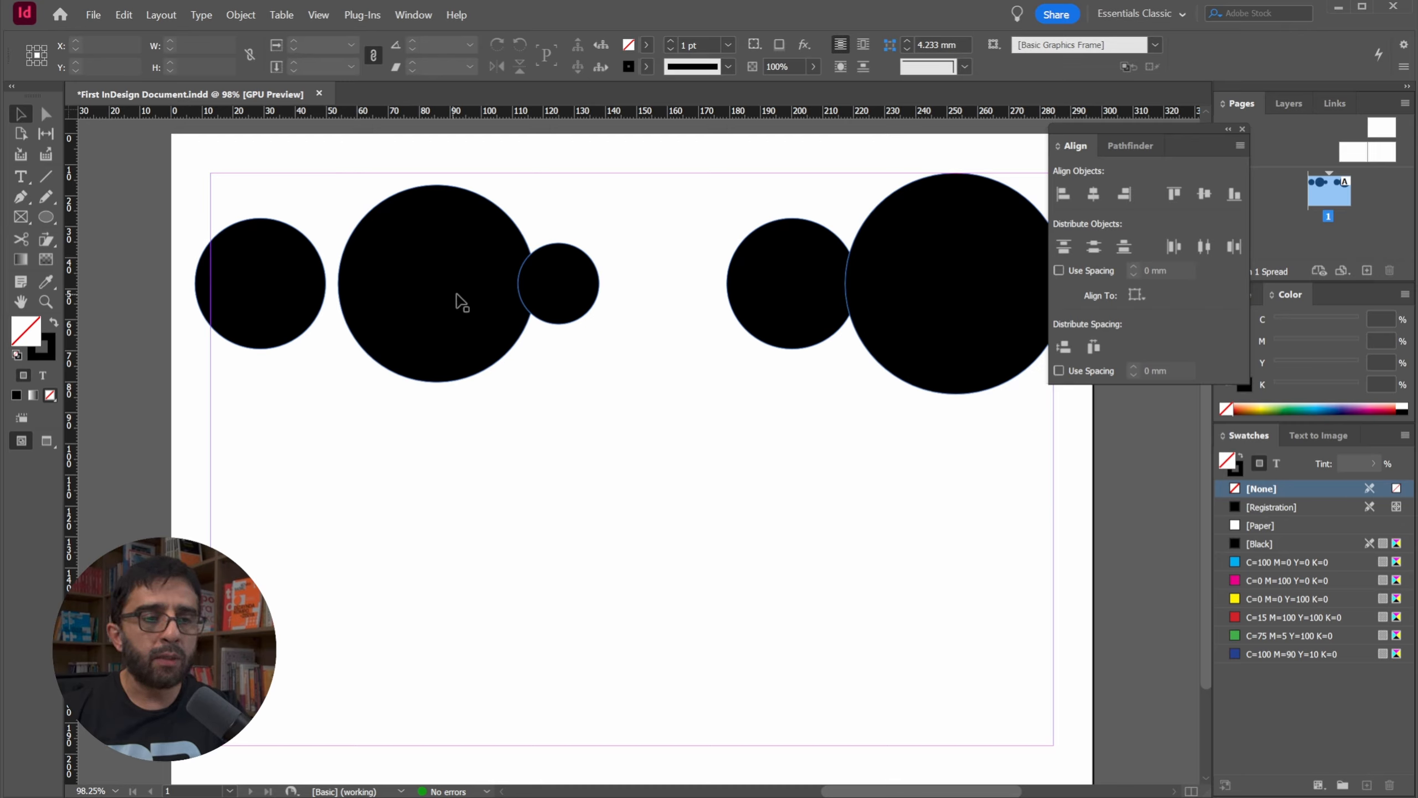
# Step: Delete the four circles right of the first one and duplicate the remaining circle into four scattered down the page's left side
pyautogui.moveTo(374, 153); pyautogui.dragTo(1055, 403)
pyautogui.press('Delete')
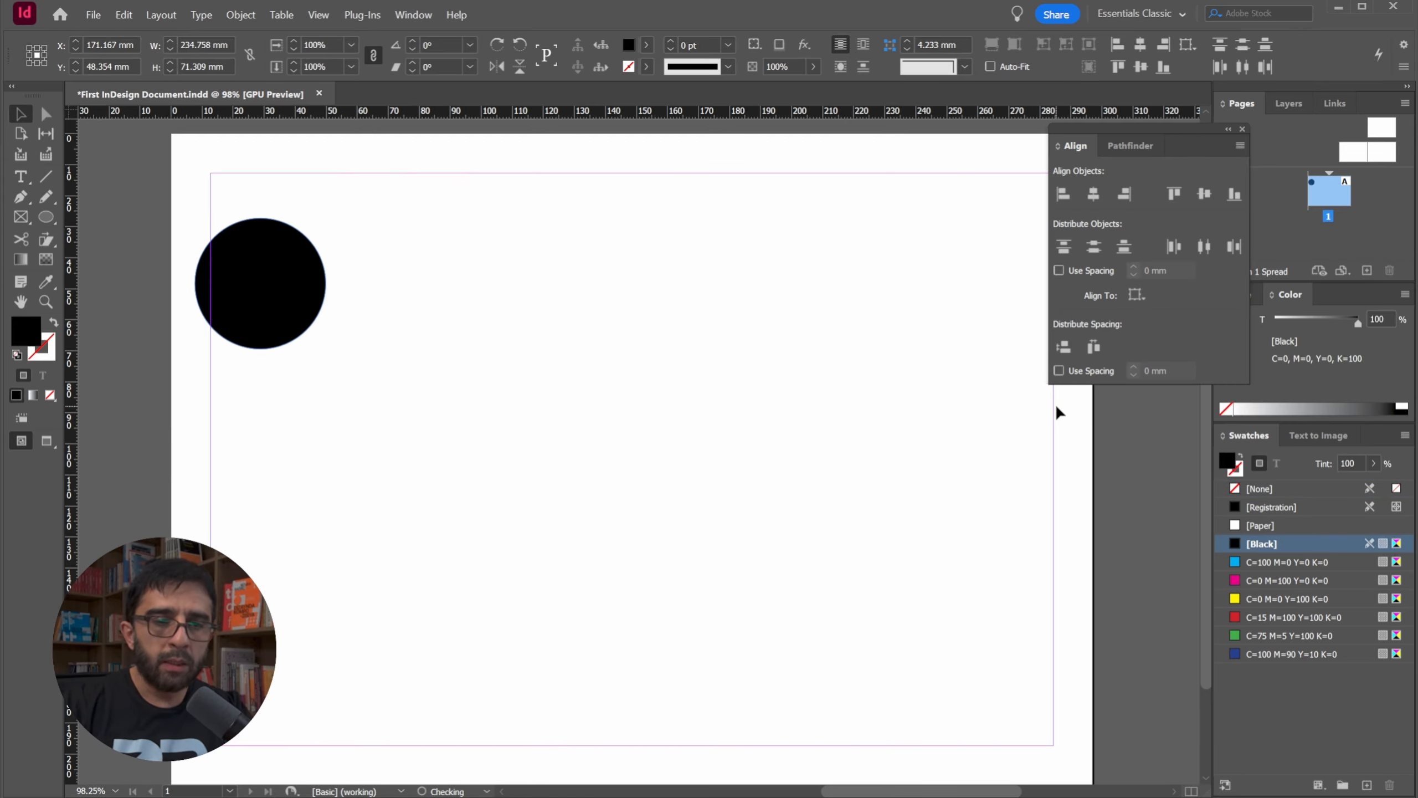
pyautogui.moveTo(290, 324); pyautogui.dragTo(438, 711)
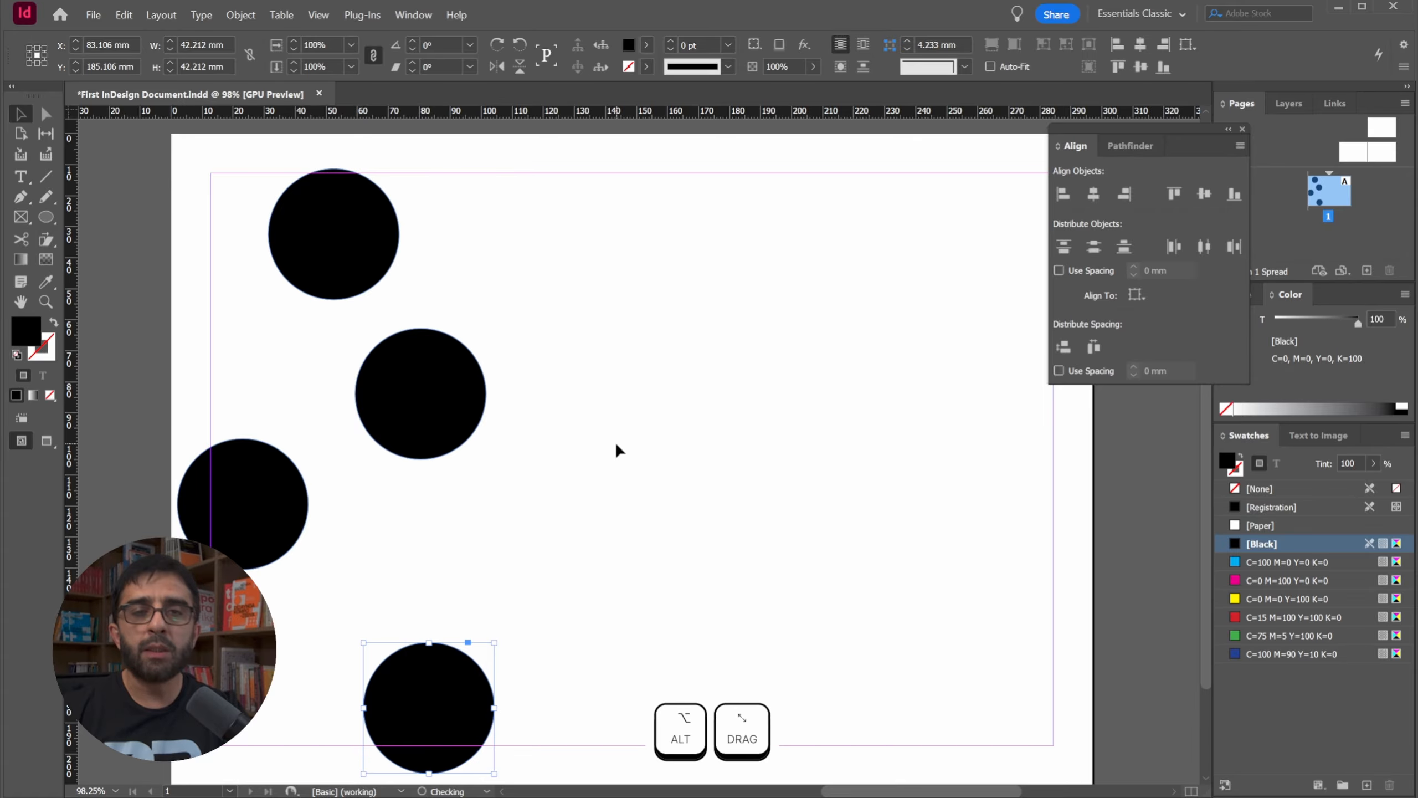
pyautogui.click(598, 221)
# Step: Spread the circles out by moving two to the page's right side and the lower left one past the left page edge
pyautogui.keyDown('alt'); pyautogui.moveTo(464, 385); pyautogui.dragTo(970, 313); pyautogui.keyUp('alt')
pyautogui.moveTo(459, 709); pyautogui.dragTo(1171, 625)
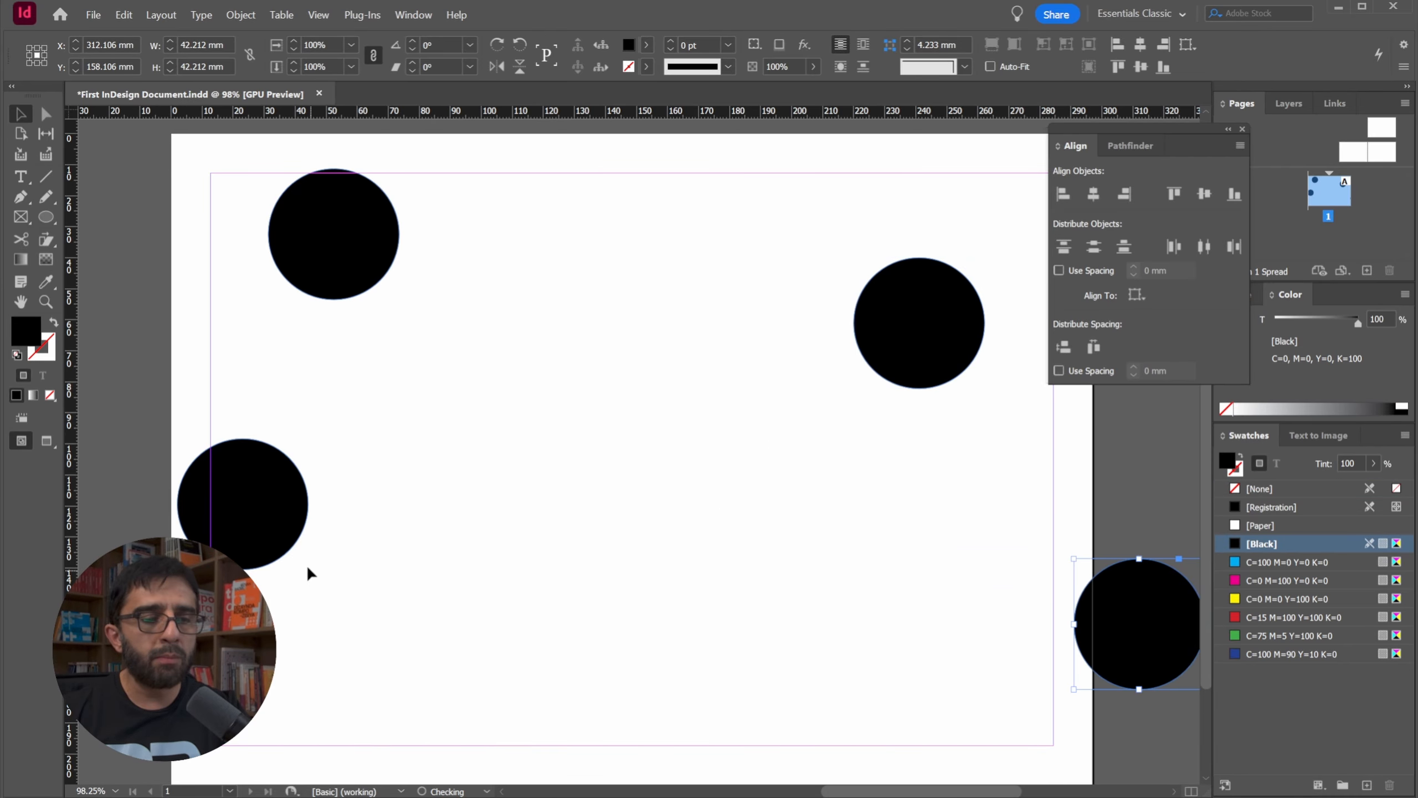
pyautogui.moveTo(272, 521); pyautogui.dragTo(110, 522)
# Step: Align all four scattered circles by their horizontal centers
pyautogui.moveTo(114, 174); pyautogui.dragTo(1093, 694)
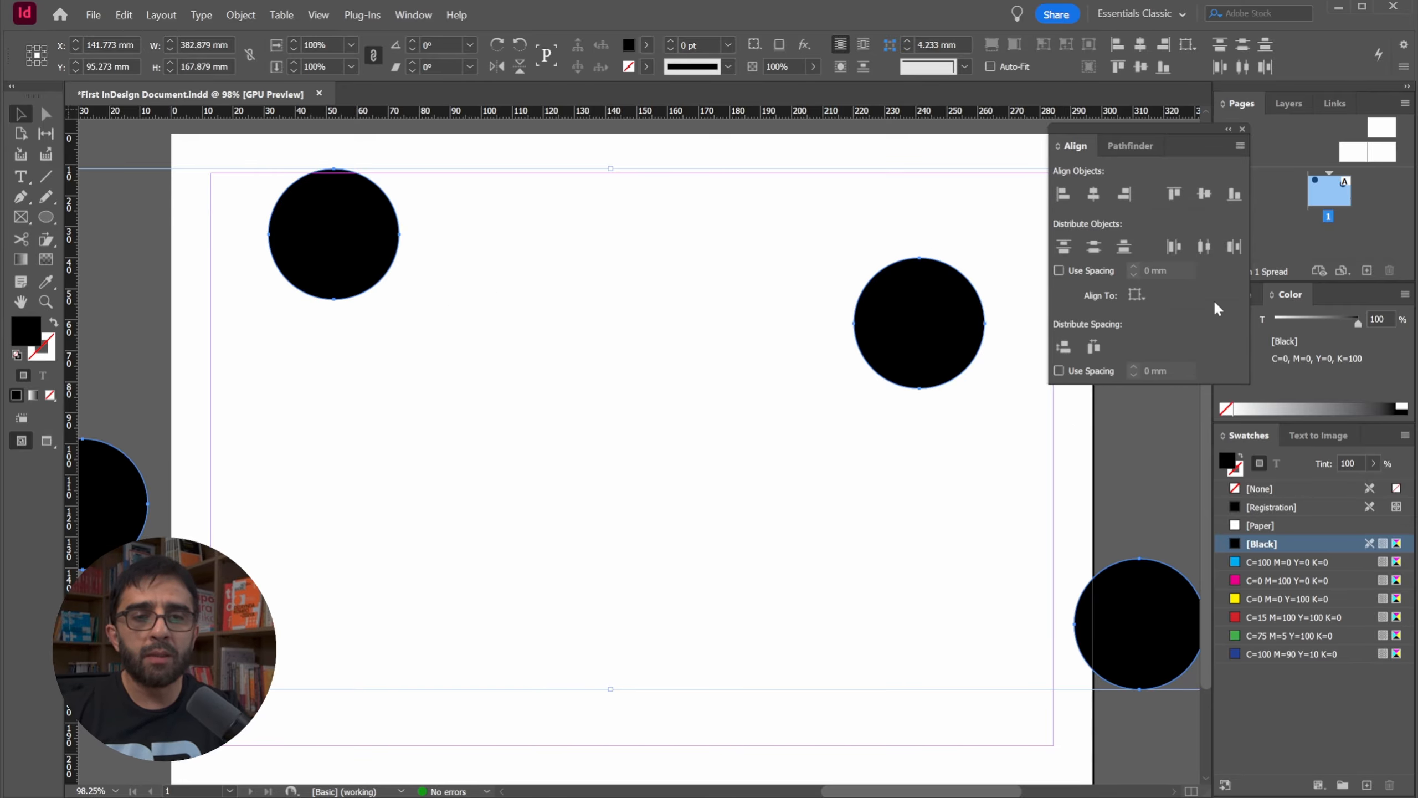
pyautogui.click(1092, 195)
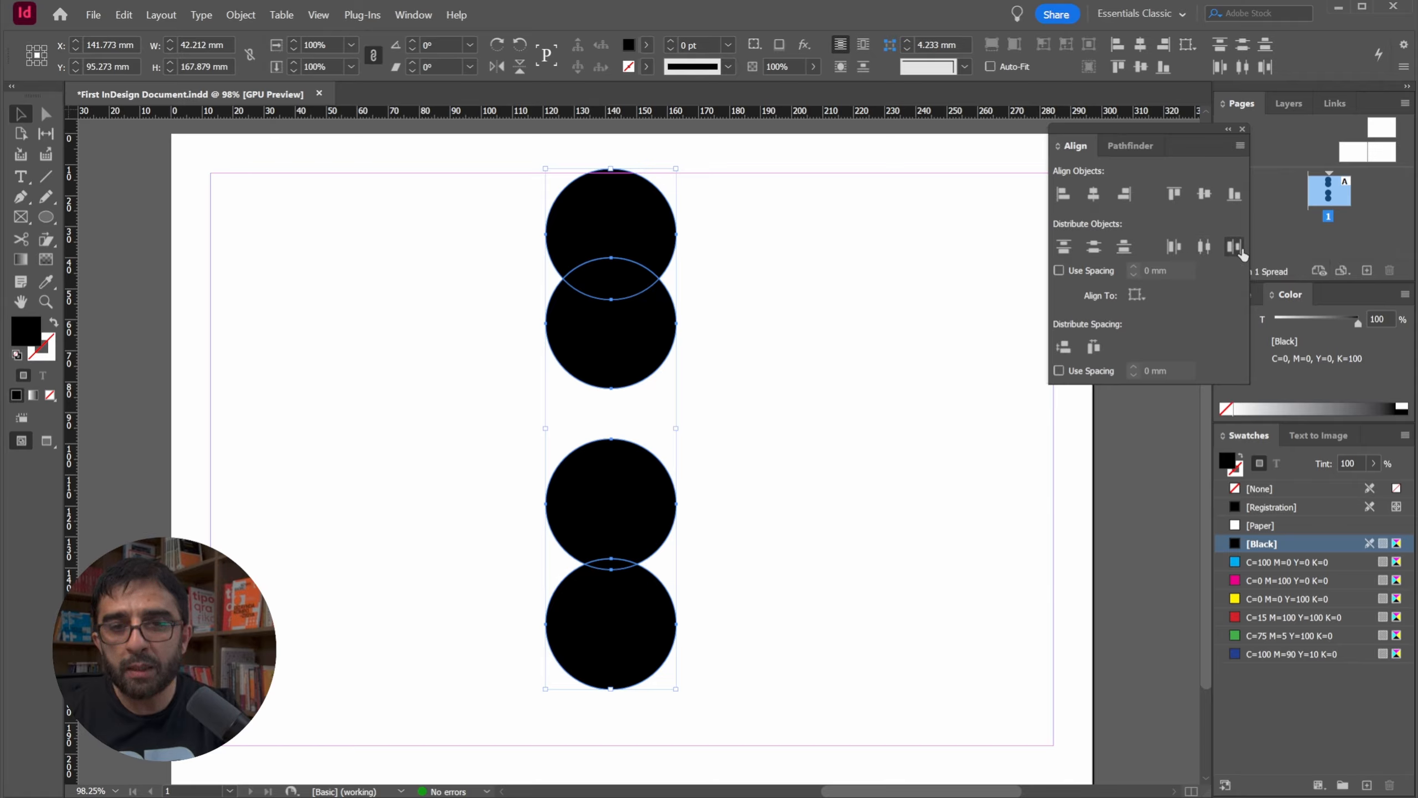
# Step: Distribute the four circles evenly down the page by their vertical centers
pyautogui.click(1096, 251)
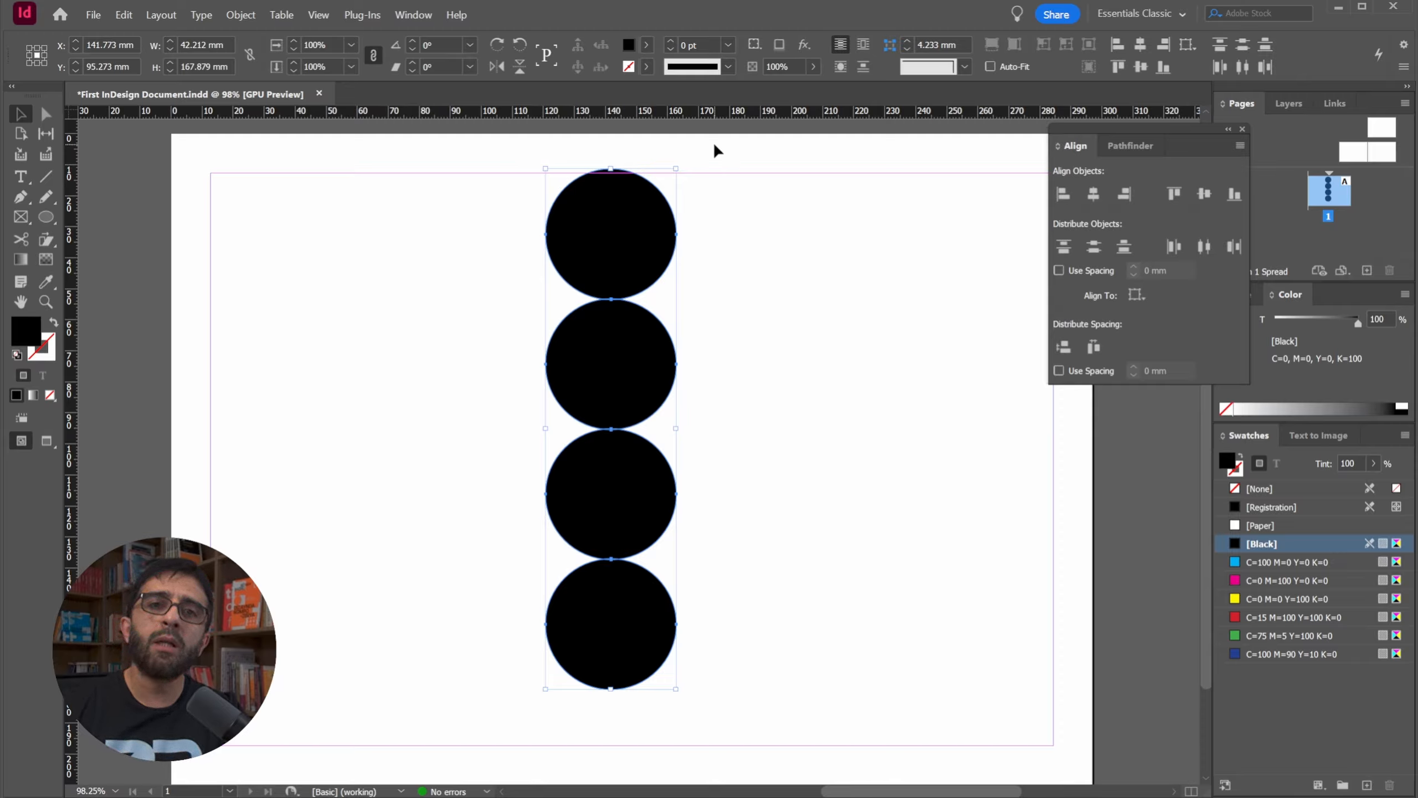
pyautogui.click(770, 199)
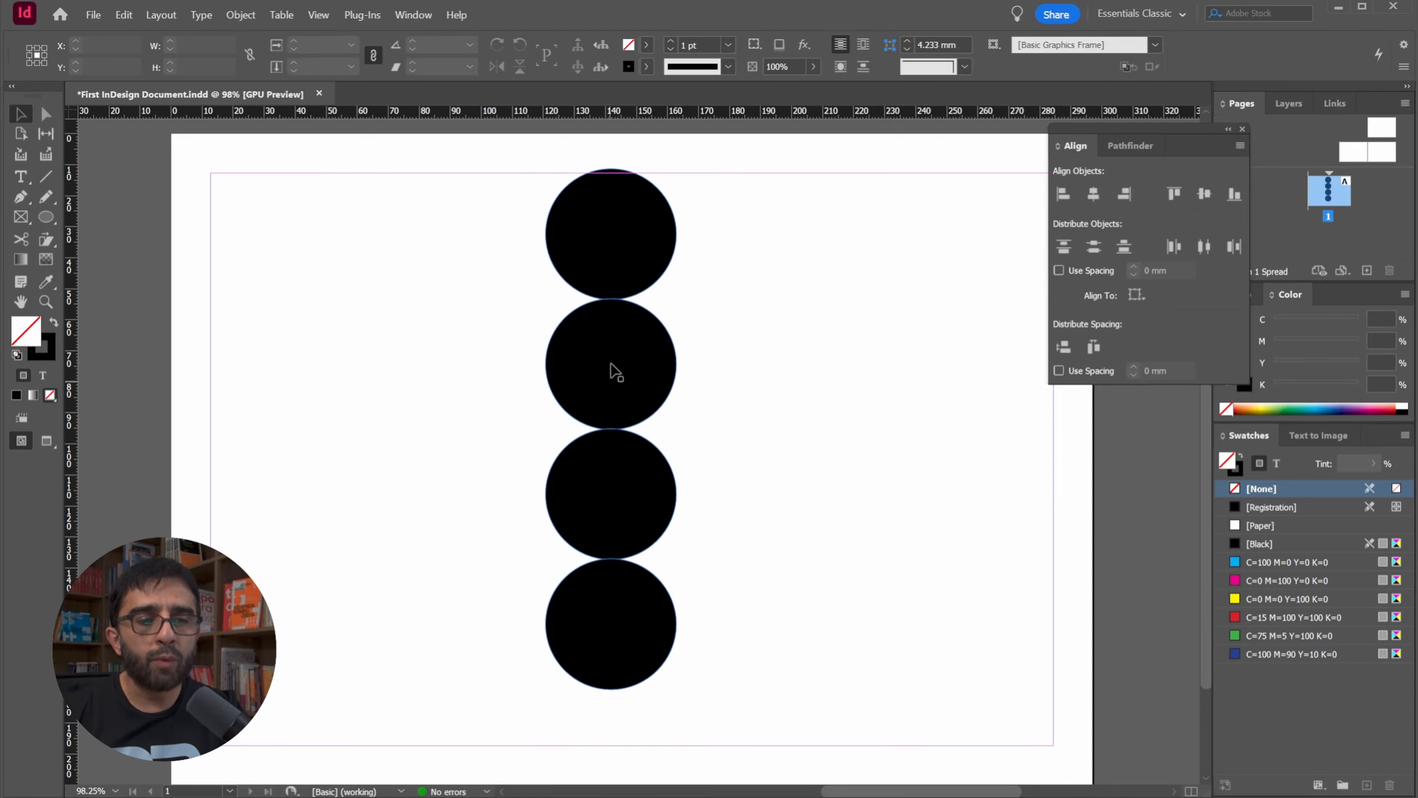
# Step: Scatter the four circles: one at the page's upper left, one lower left, one at the top middle and one lower right
pyautogui.click(611, 371)
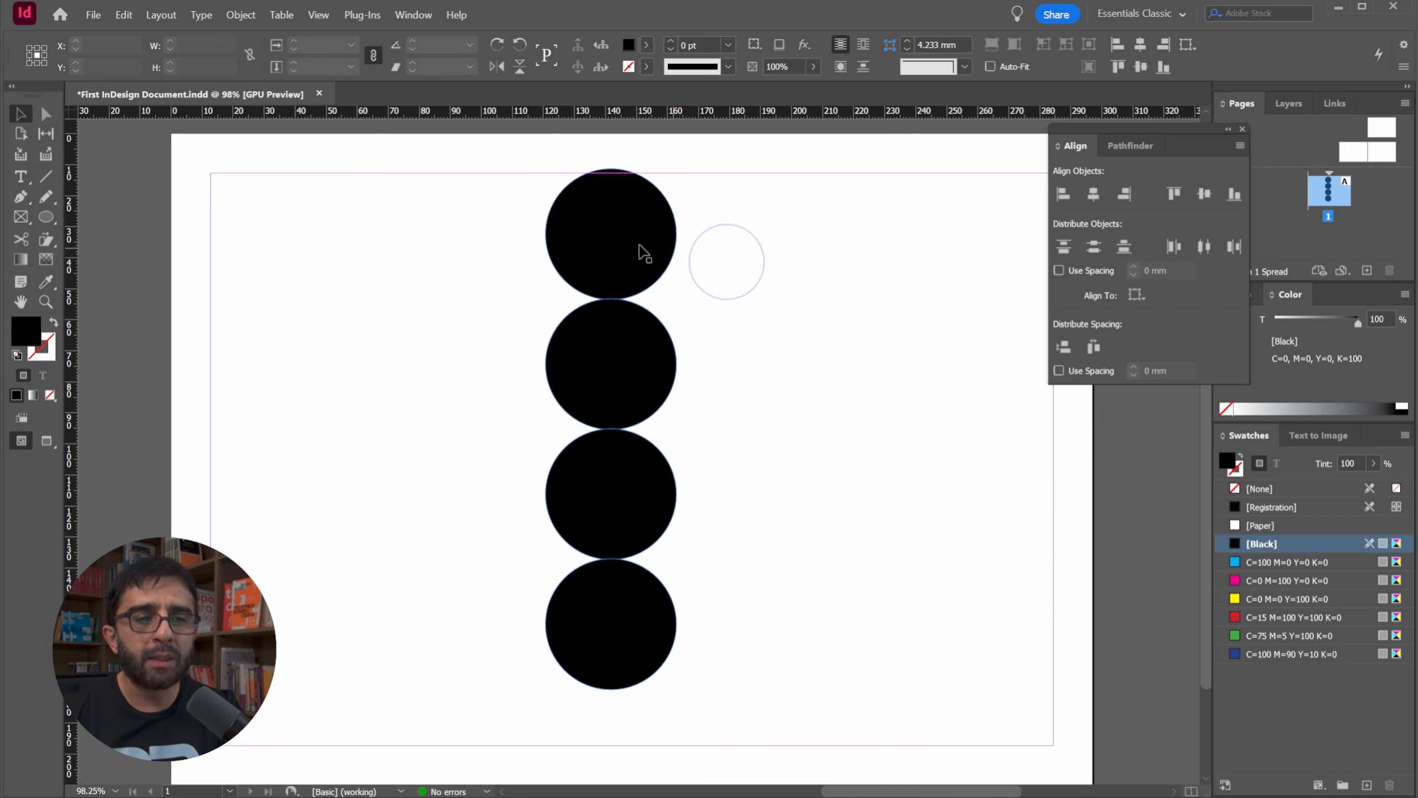
pyautogui.moveTo(637, 250); pyautogui.dragTo(351, 271)
pyautogui.moveTo(578, 359); pyautogui.dragTo(340, 475)
pyautogui.moveTo(604, 494); pyautogui.dragTo(696, 211)
pyautogui.moveTo(656, 622); pyautogui.dragTo(1054, 587)
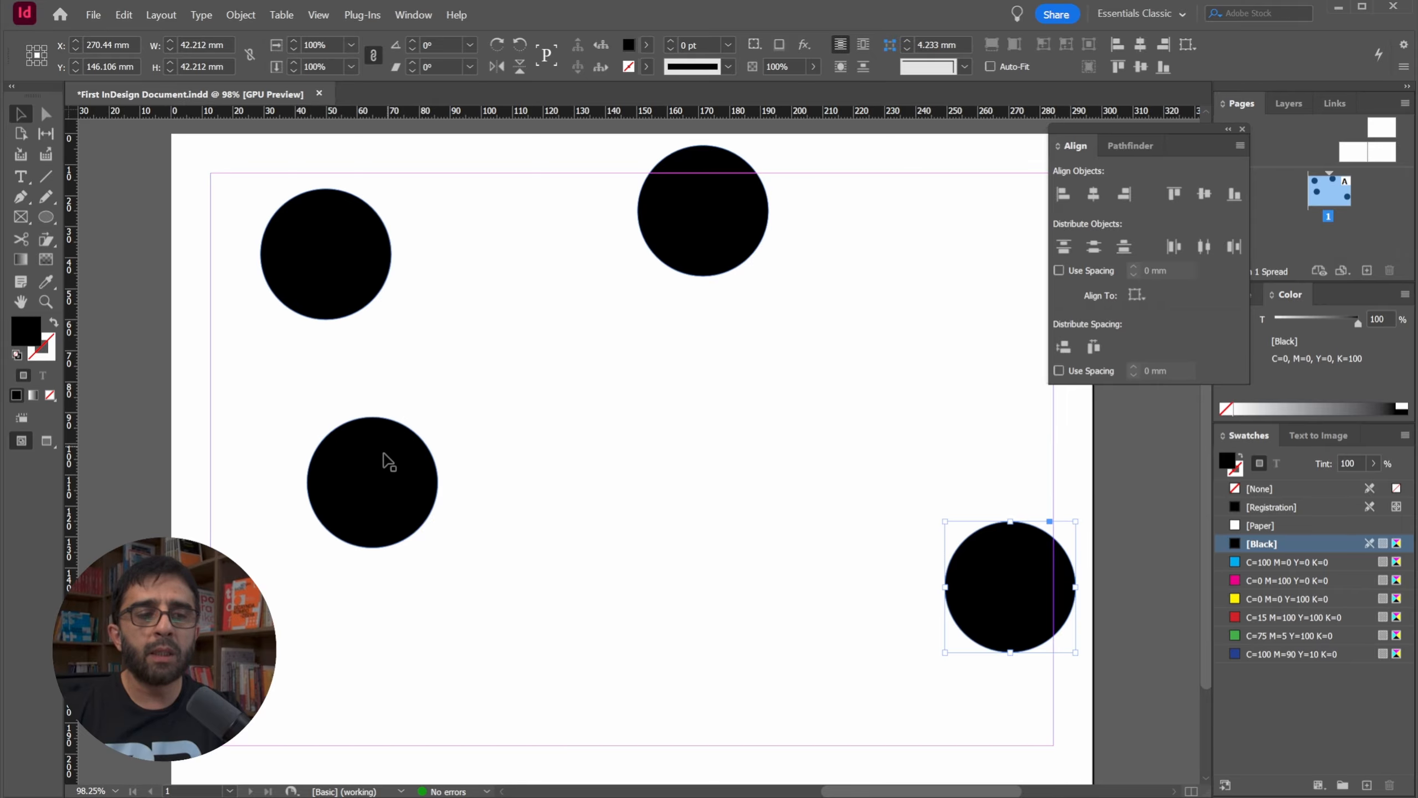
pyautogui.moveTo(386, 463); pyautogui.dragTo(408, 505)
# Step: Align the four circles by vertical centers, distribute them by horizontal centers, and move the row up and left inside the page margins
pyautogui.moveTo(198, 196); pyautogui.dragTo(1068, 682)
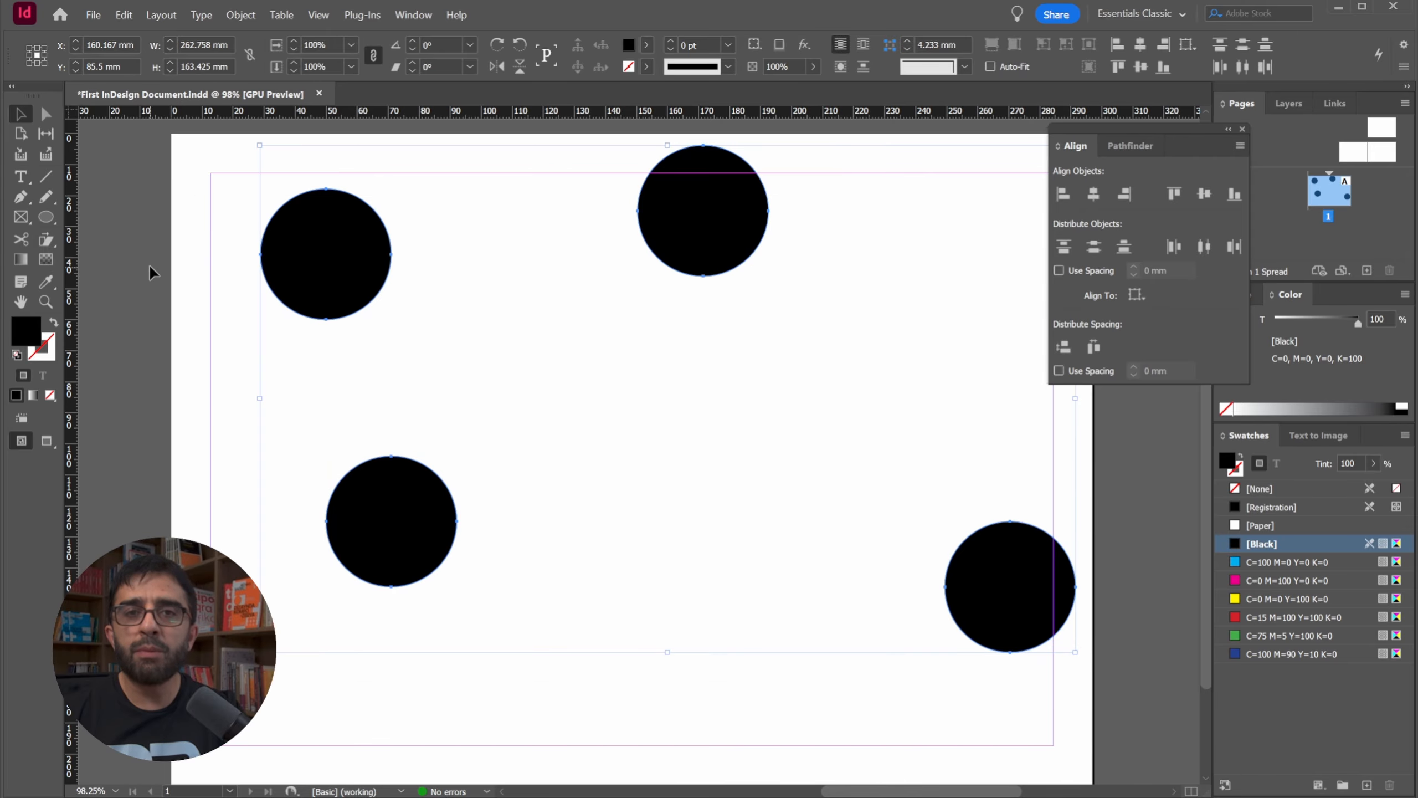
pyautogui.click(1204, 194)
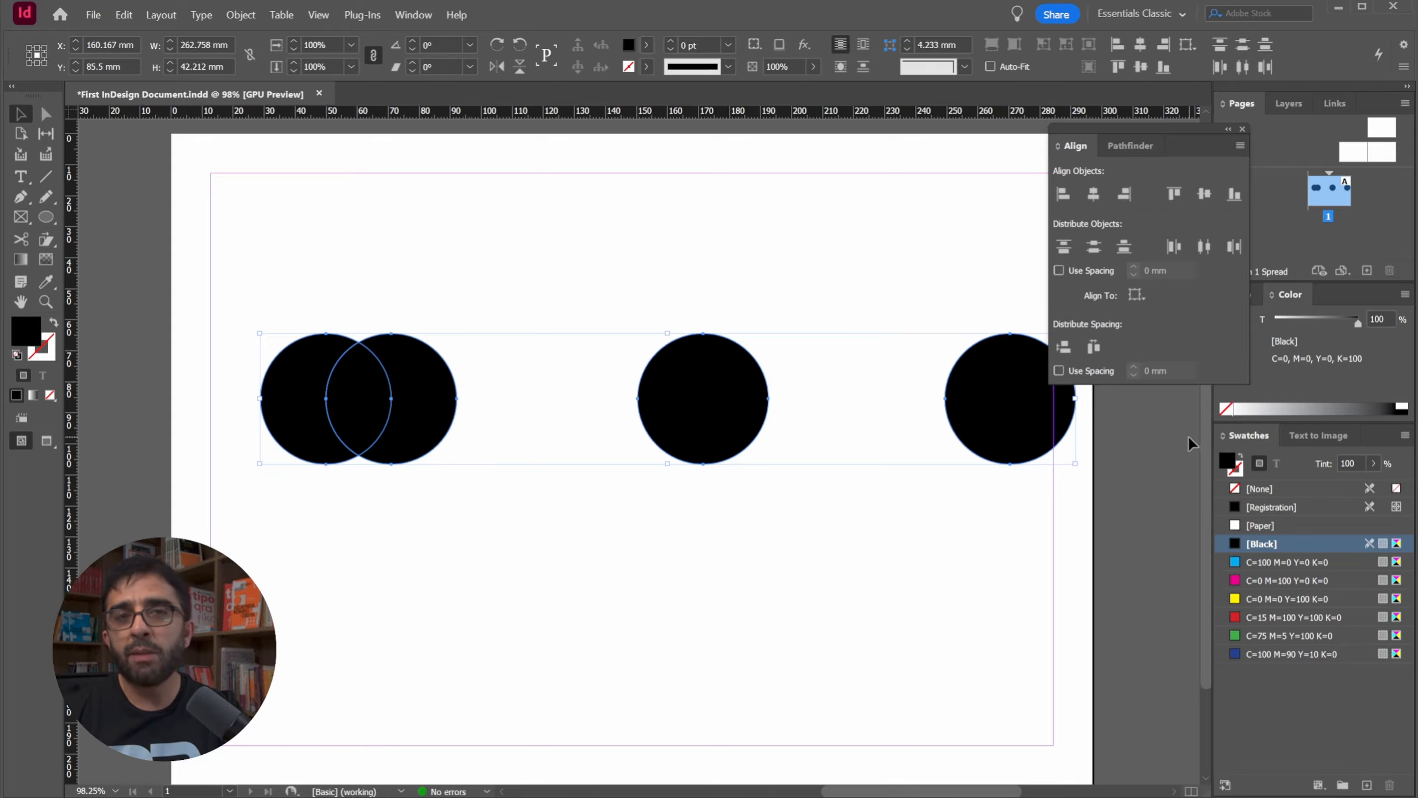
pyautogui.click(1204, 246)
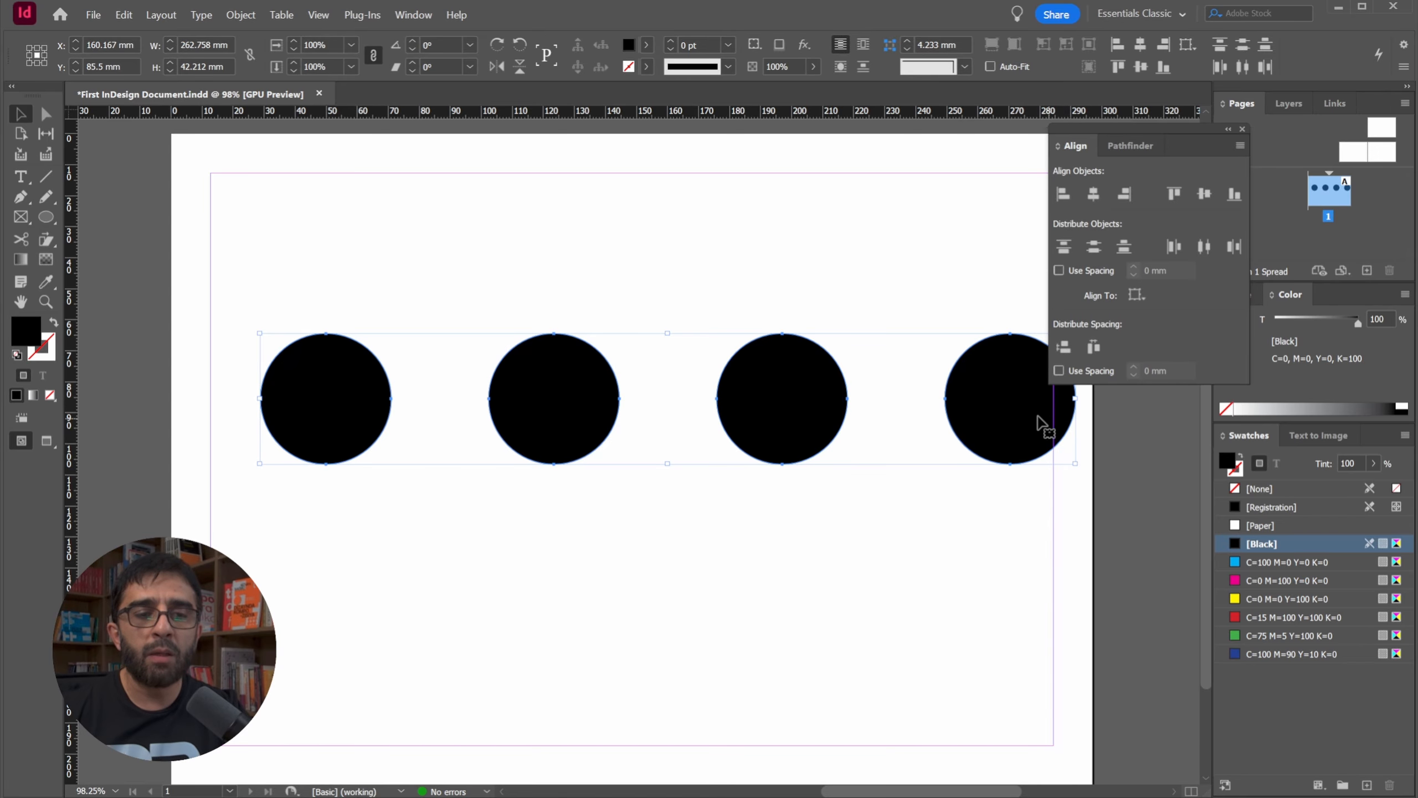
pyautogui.moveTo(1038, 423); pyautogui.dragTo(972, 380)
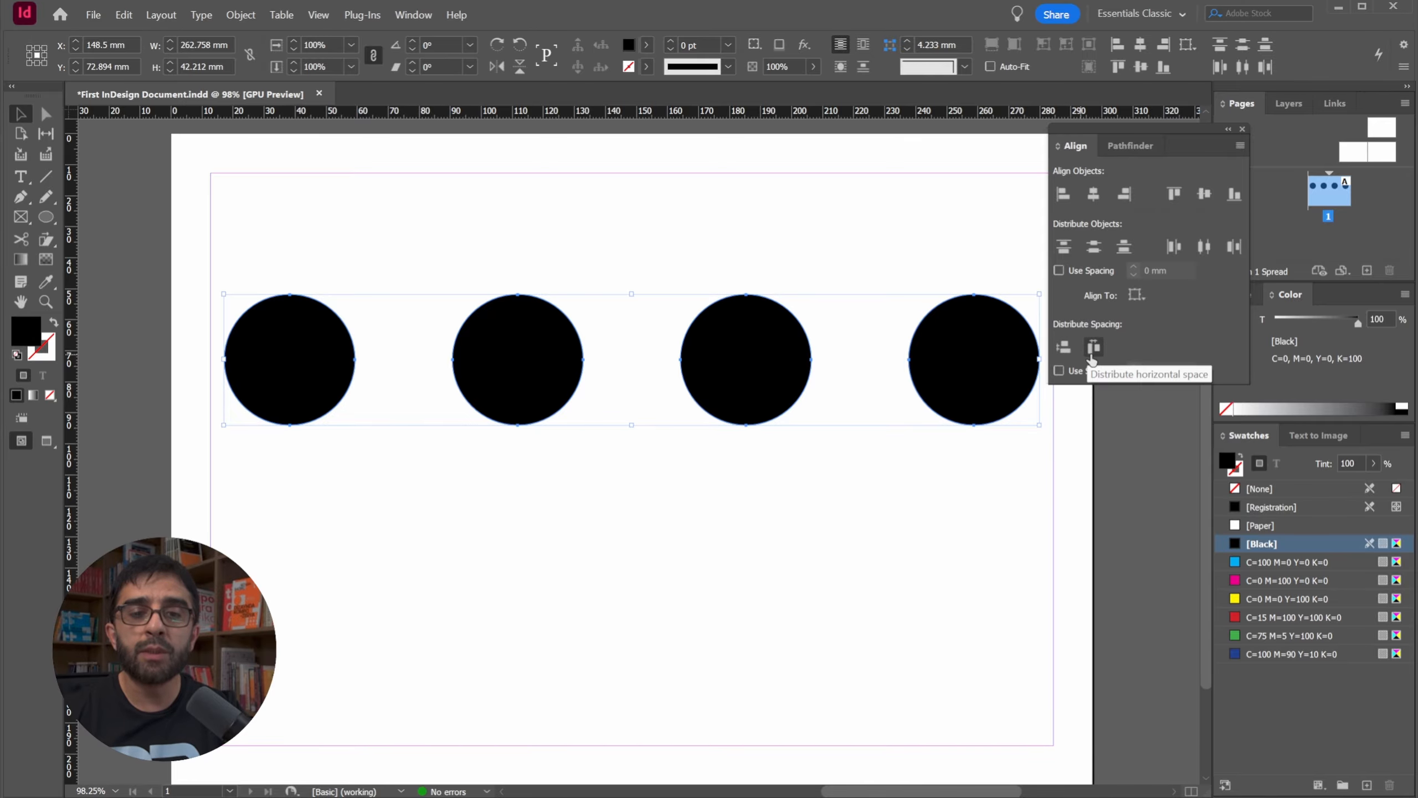
# Step: Proportionally shrink the first circle to about 16.5 mm and enlarge the second to about 75.5 mm, extending it toward the first
pyautogui.click(650, 172)
pyautogui.click(331, 393)
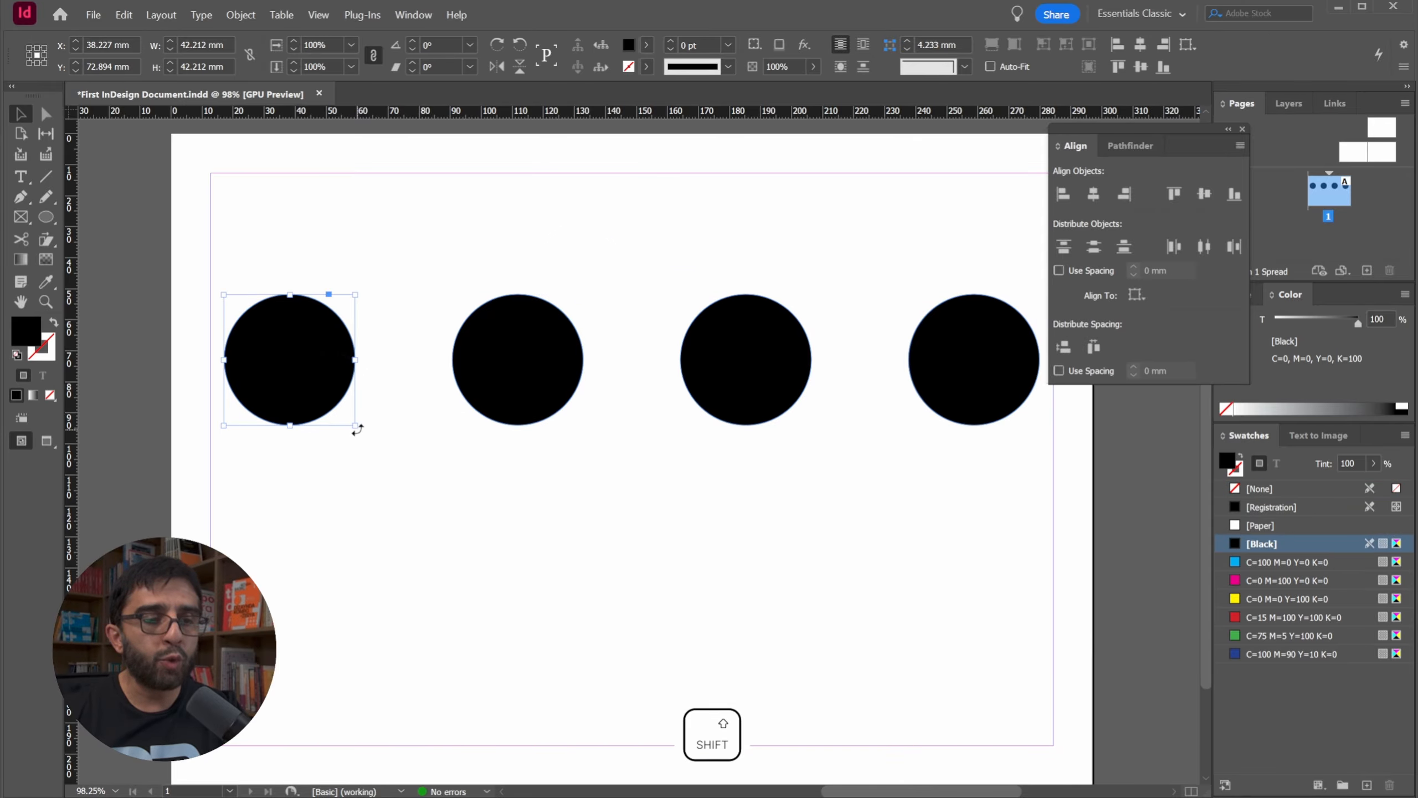
pyautogui.moveTo(354, 423); pyautogui.dragTo(275, 345)
pyautogui.click(543, 393)
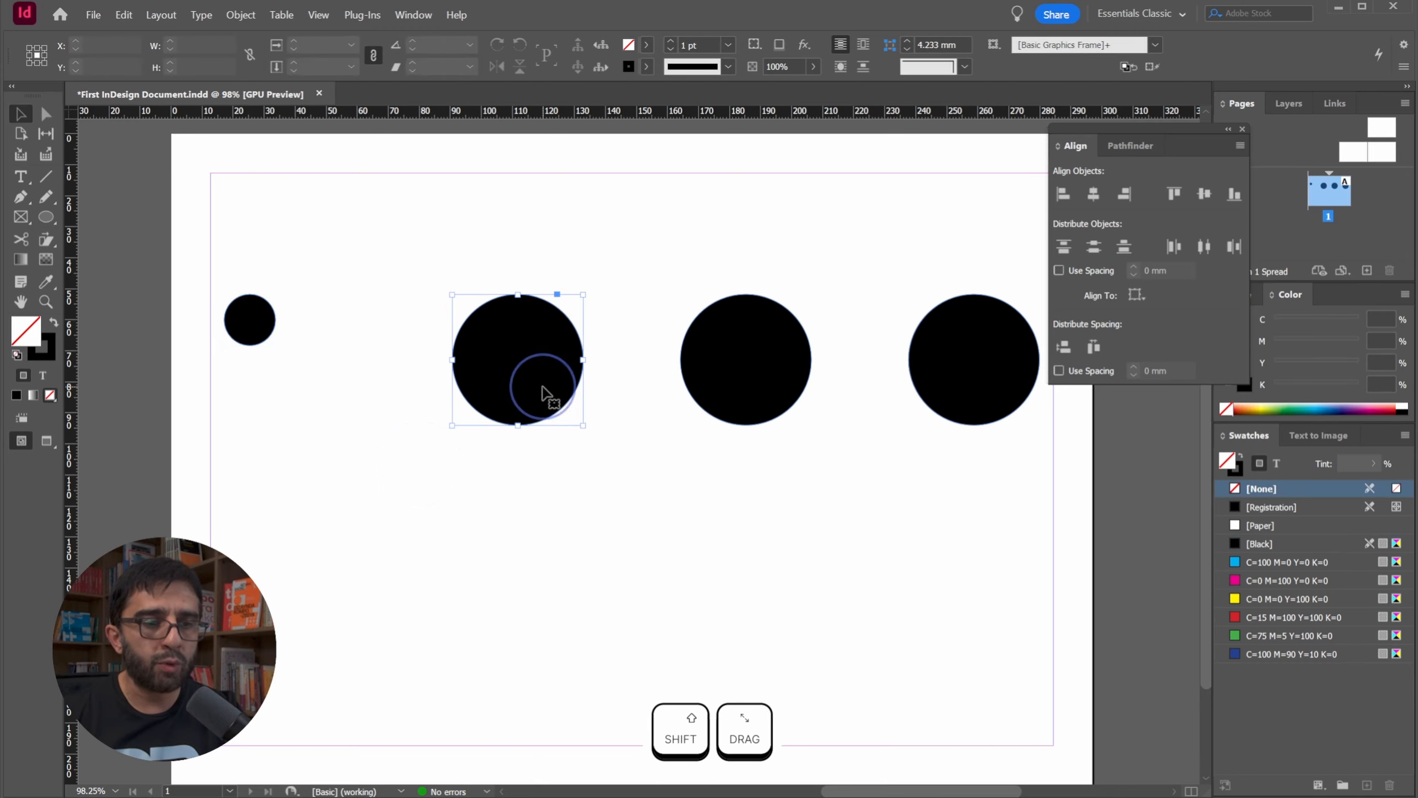
pyautogui.moveTo(583, 425); pyautogui.dragTo(686, 528)
pyautogui.moveTo(570, 394); pyautogui.dragTo(465, 342)
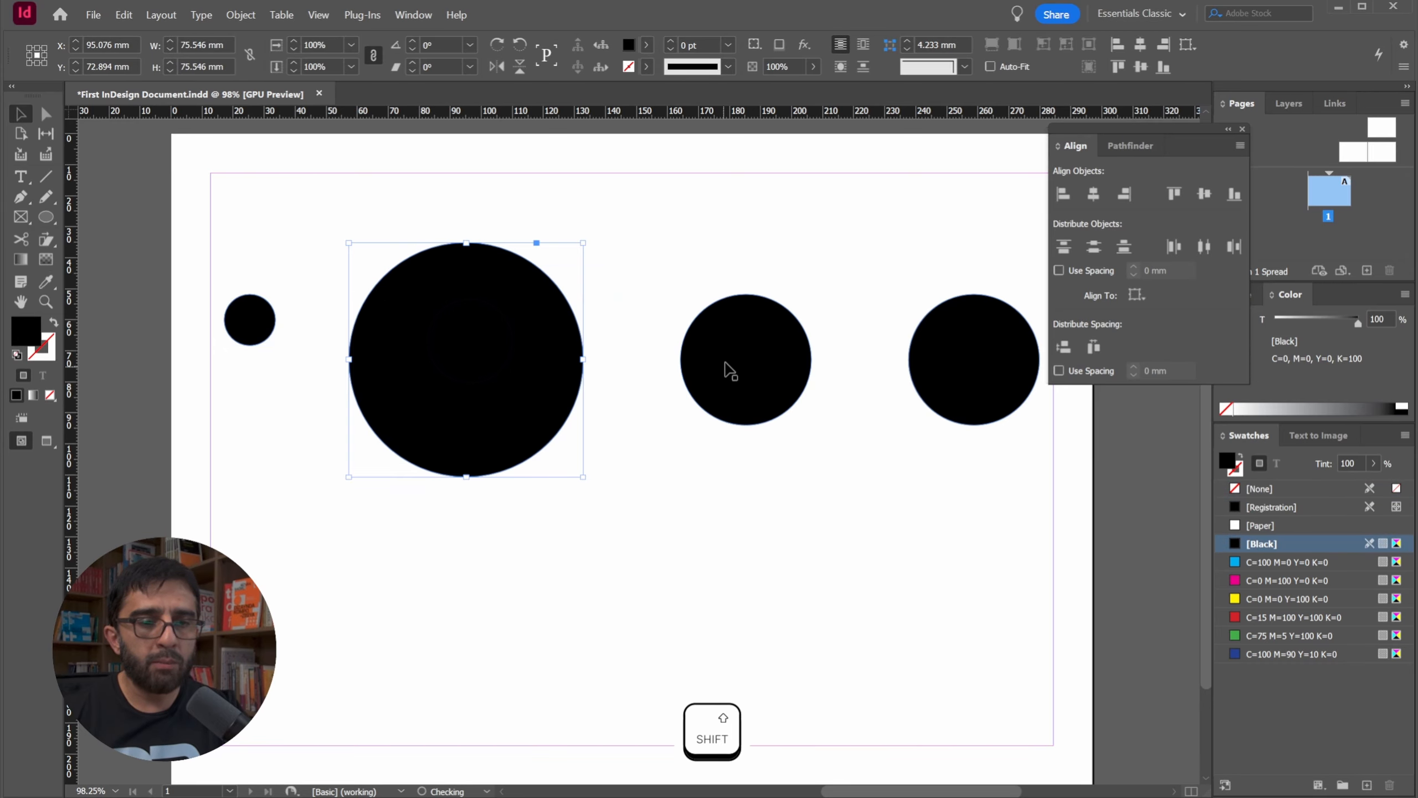
# Step: Delete the two equally sized circles on the right half of the page
pyautogui.click(726, 372)
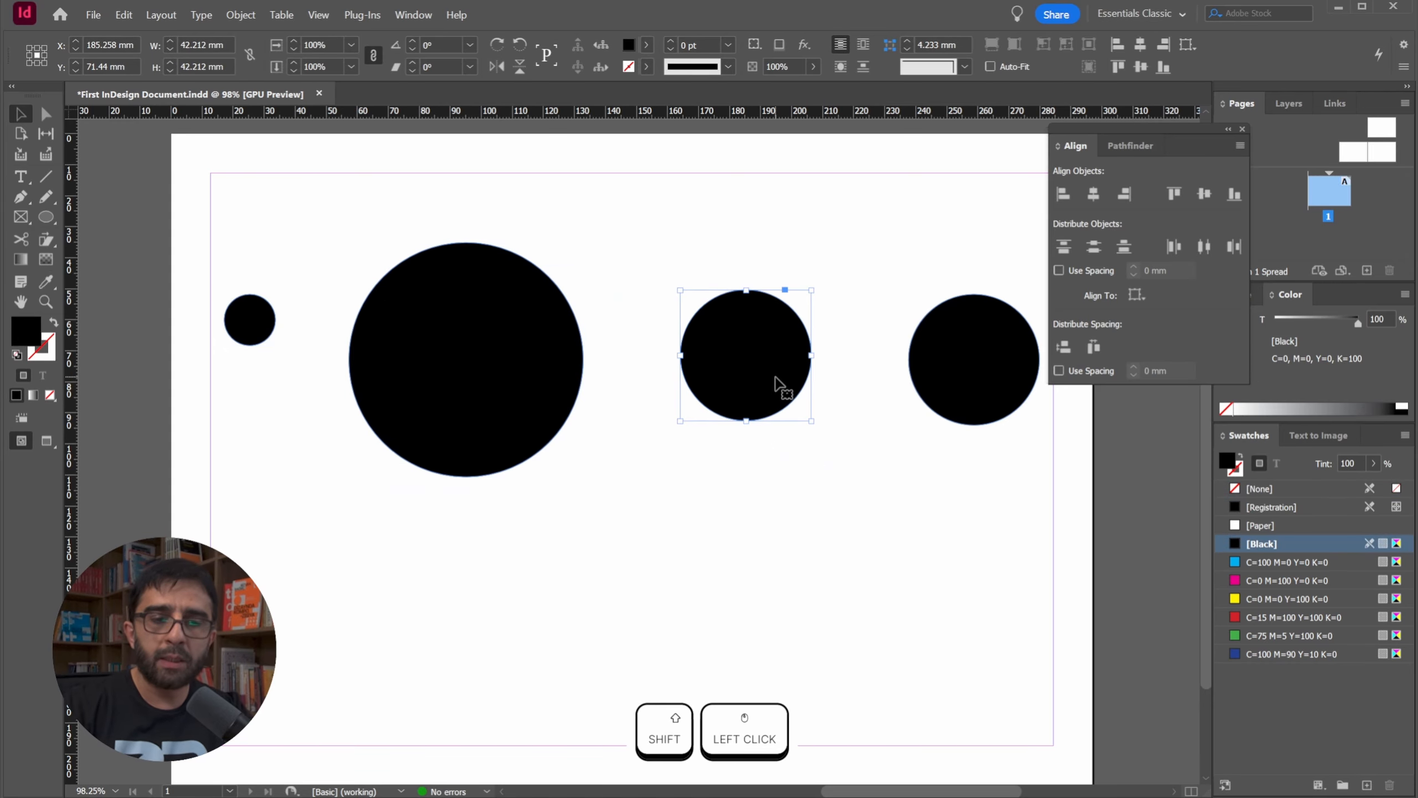
pyautogui.press('Delete')
pyautogui.moveTo(824, 260); pyautogui.dragTo(1017, 431)
pyautogui.press('Delete')
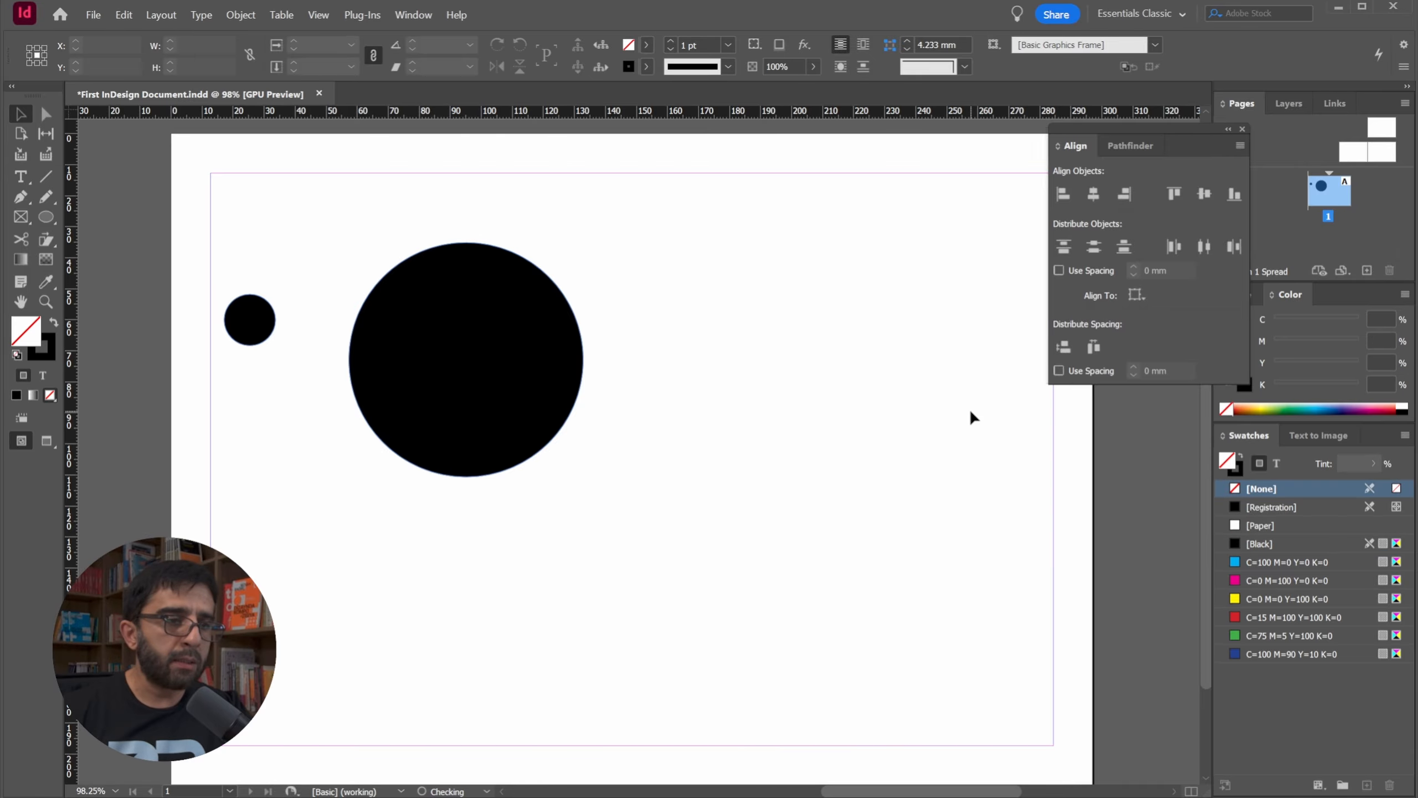
# Step: Draw a horizontal rectangle about 86 by 12 mm and a vertical one about 11 by 162 mm right of the circles, both filled black
pyautogui.moveTo(46, 217); pyautogui.dragTo(103, 235)
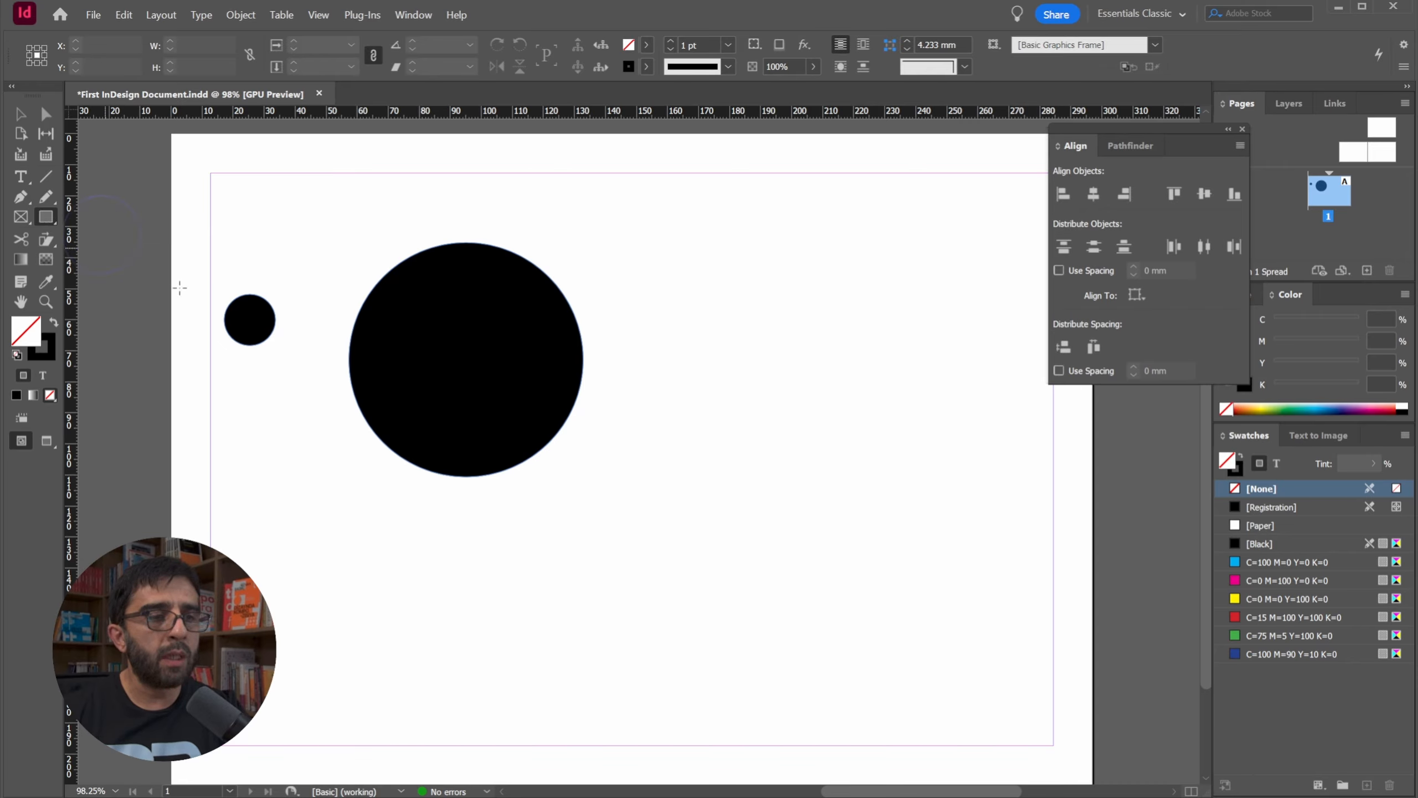
pyautogui.moveTo(625, 317)
pyautogui.mouseDown()
pyautogui.moveTo(830, 370)
pyautogui.moveTo(893, 352)
pyautogui.mouseUp()
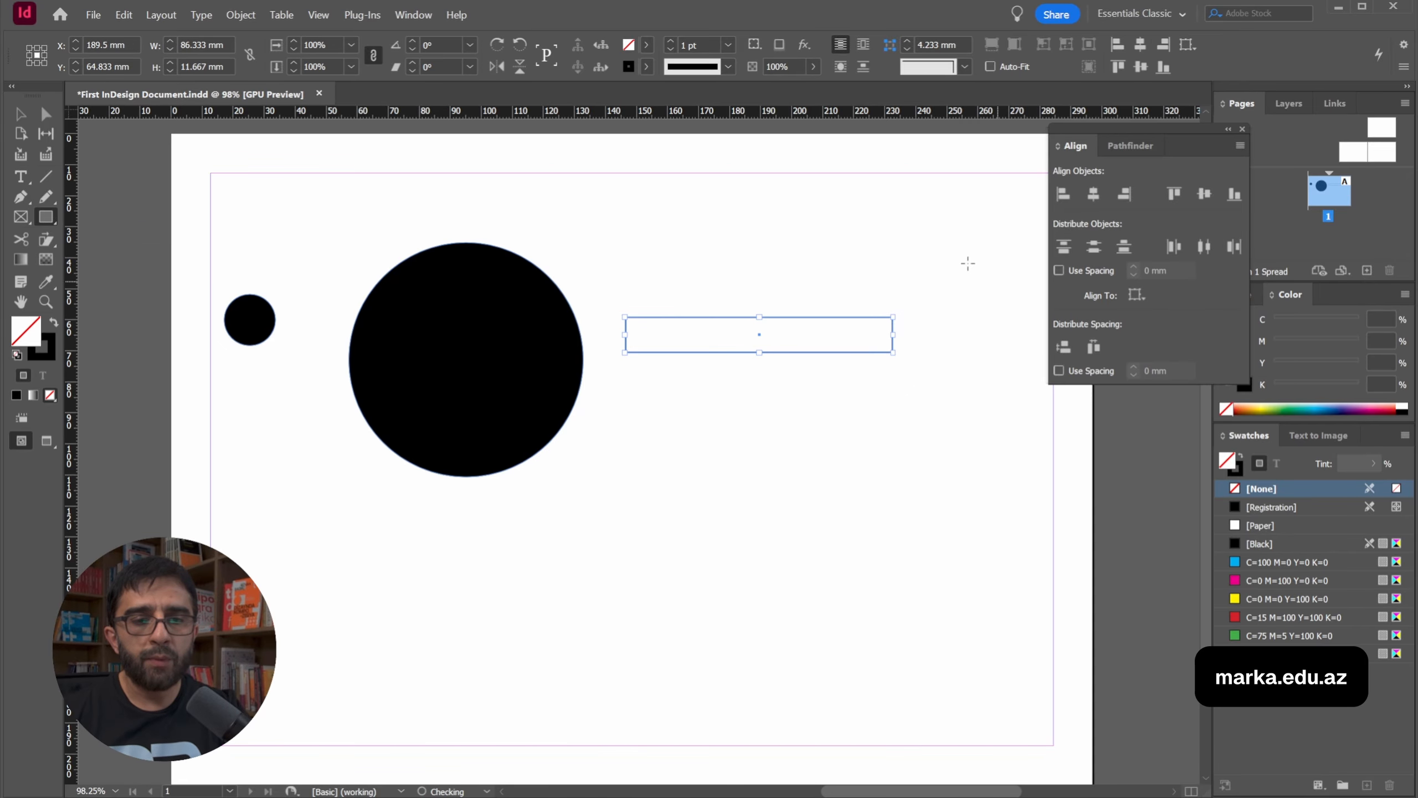
pyautogui.hotkey('shift', 'x')
pyautogui.moveTo(972, 202); pyautogui.dragTo(1005, 701)
pyautogui.hotkey('shift', 'x')
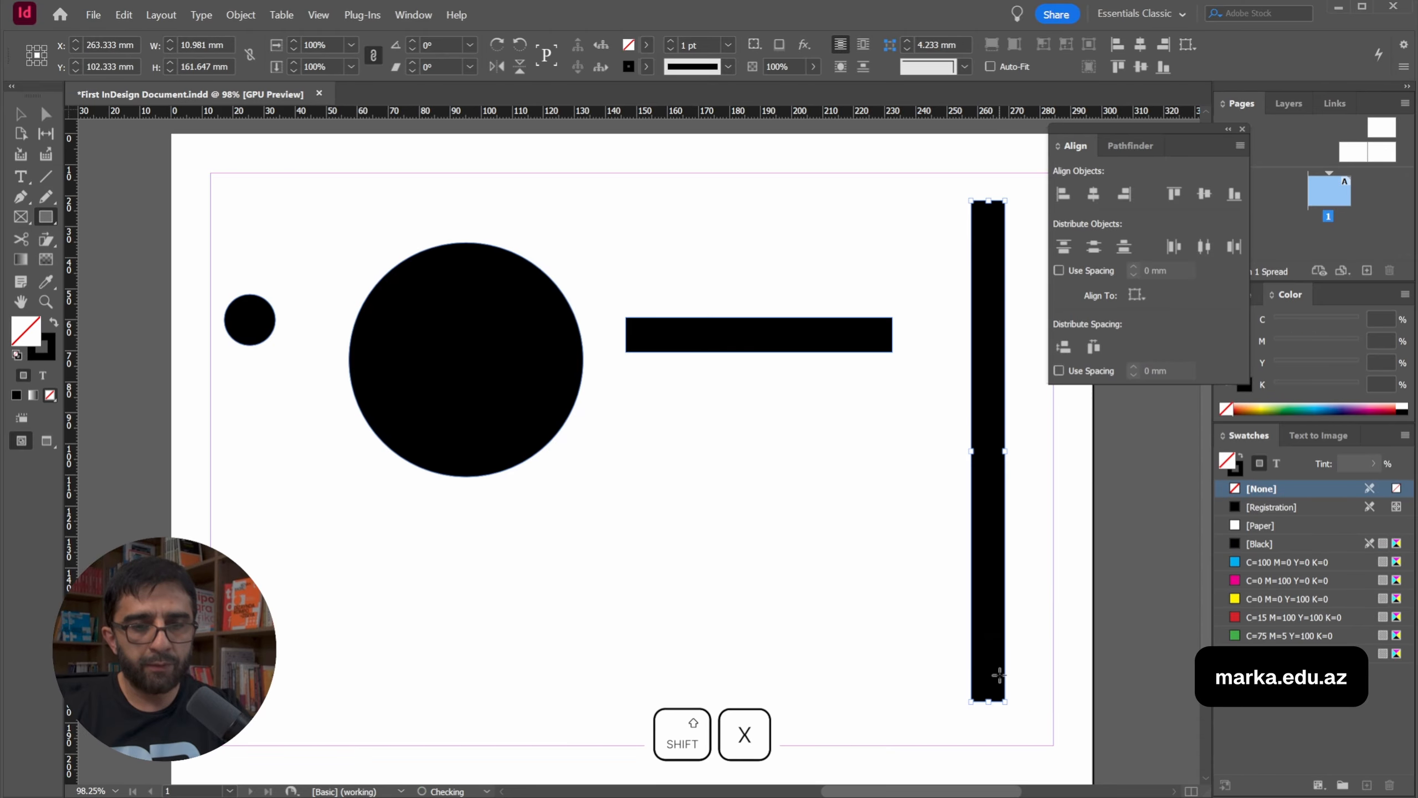
pyautogui.press('v')
pyautogui.click(661, 454)
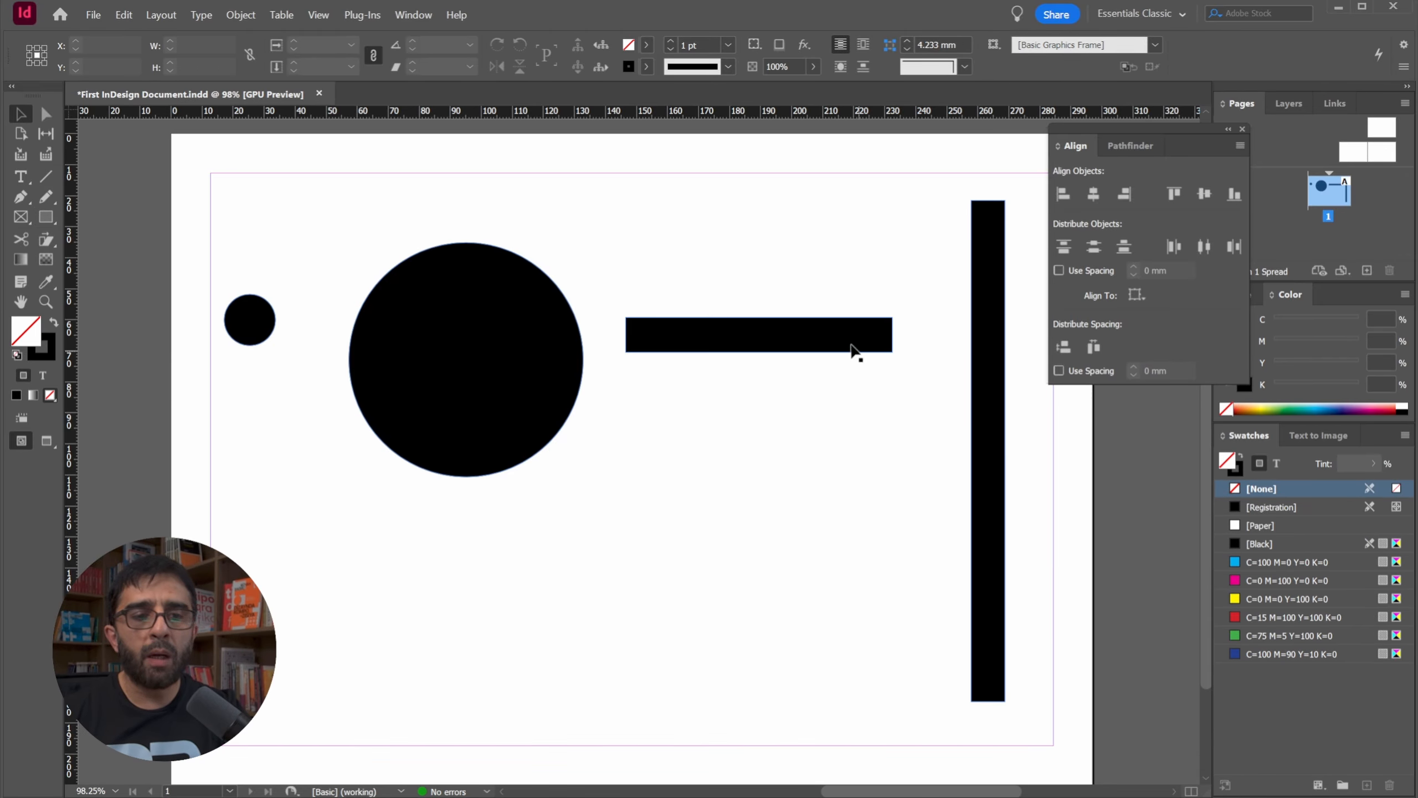
# Step: Rearrange the shapes: large circle past the left page edge, horizontal bar lower at center left, small circle between the bars
pyautogui.moveTo(854, 348); pyautogui.dragTo(547, 567)
pyautogui.moveTo(233, 297); pyautogui.dragTo(761, 363)
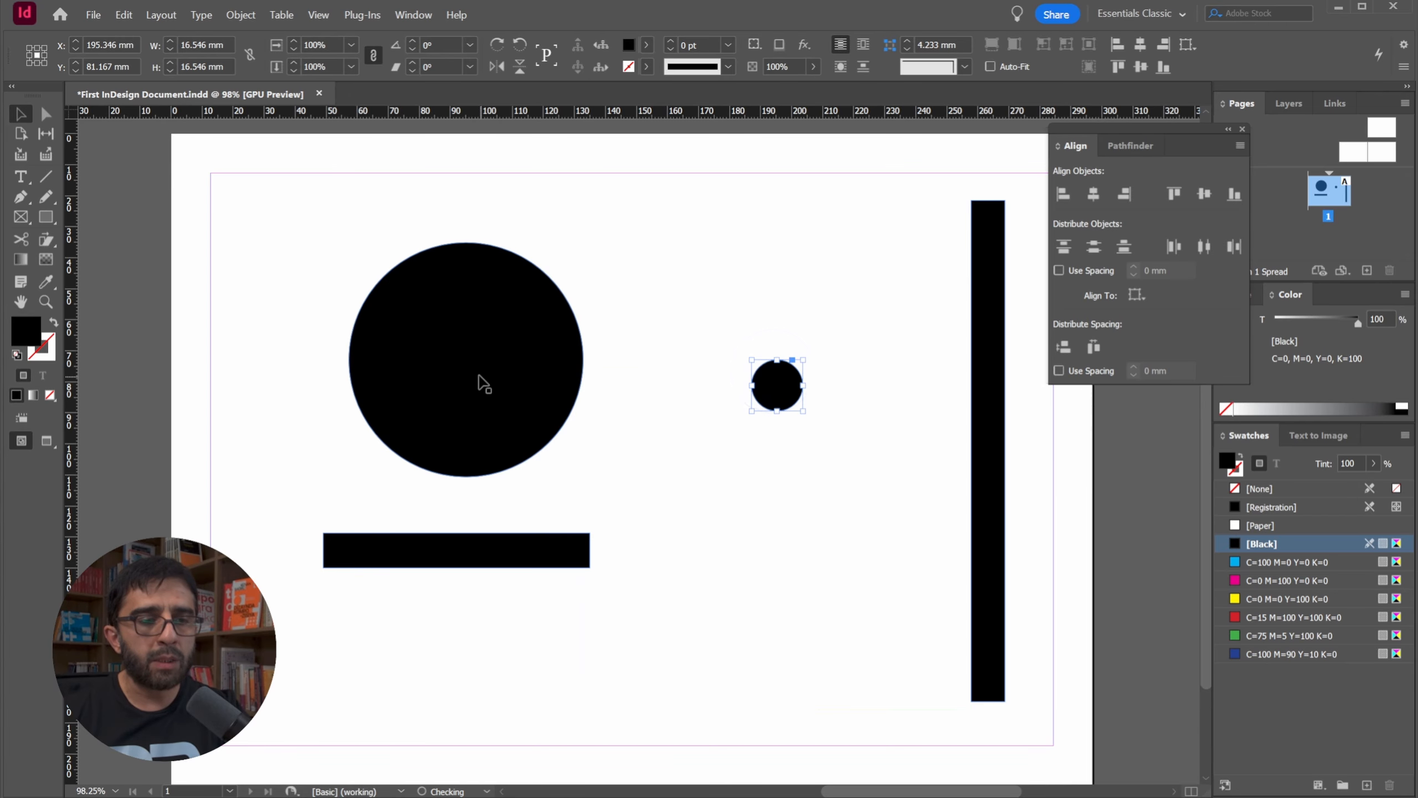
pyautogui.moveTo(482, 384); pyautogui.dragTo(264, 357)
pyautogui.moveTo(445, 545); pyautogui.dragTo(501, 500)
# Step: Align all four shapes by their vertical centers and distribute them by their horizontal centers
pyautogui.moveTo(213, 153); pyautogui.dragTo(997, 676)
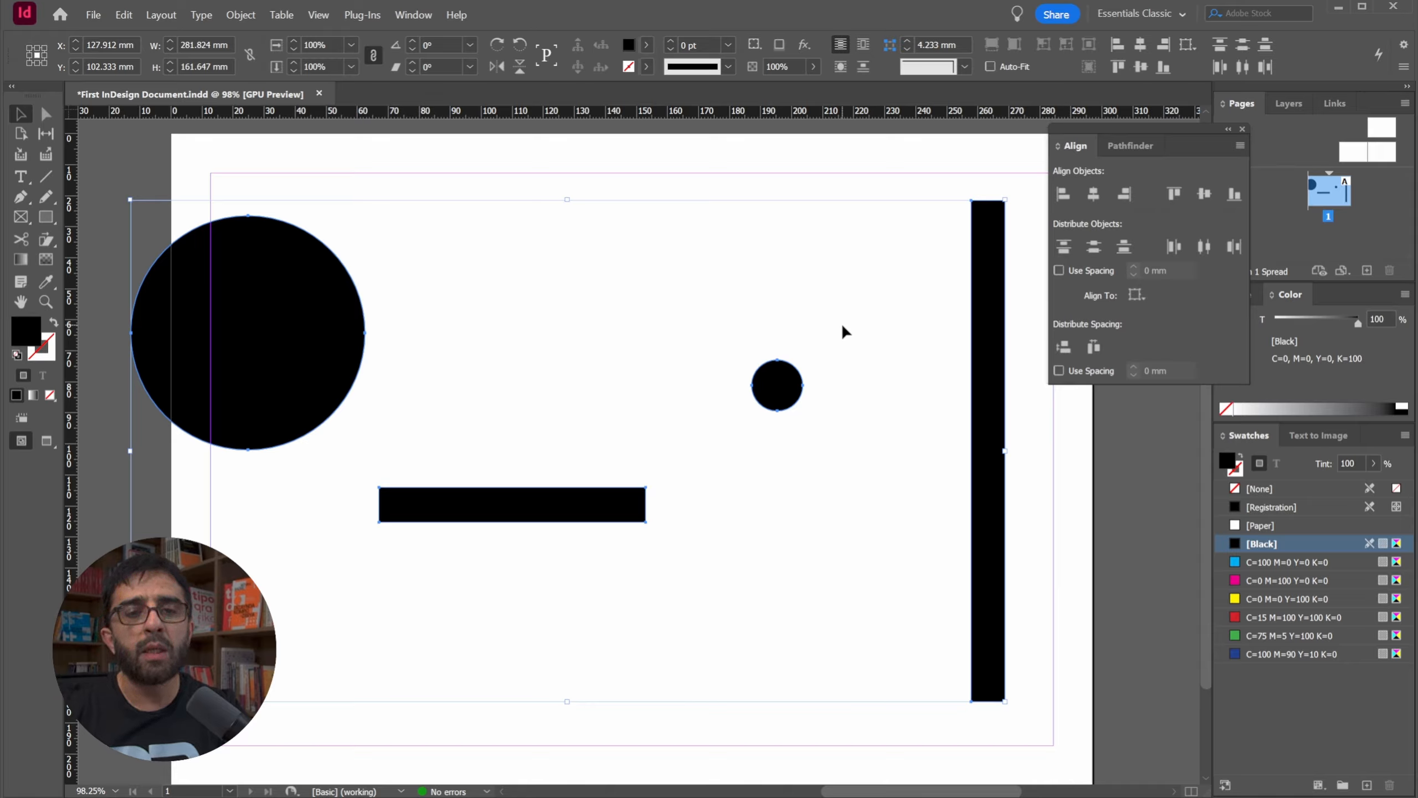
pyautogui.click(1204, 194)
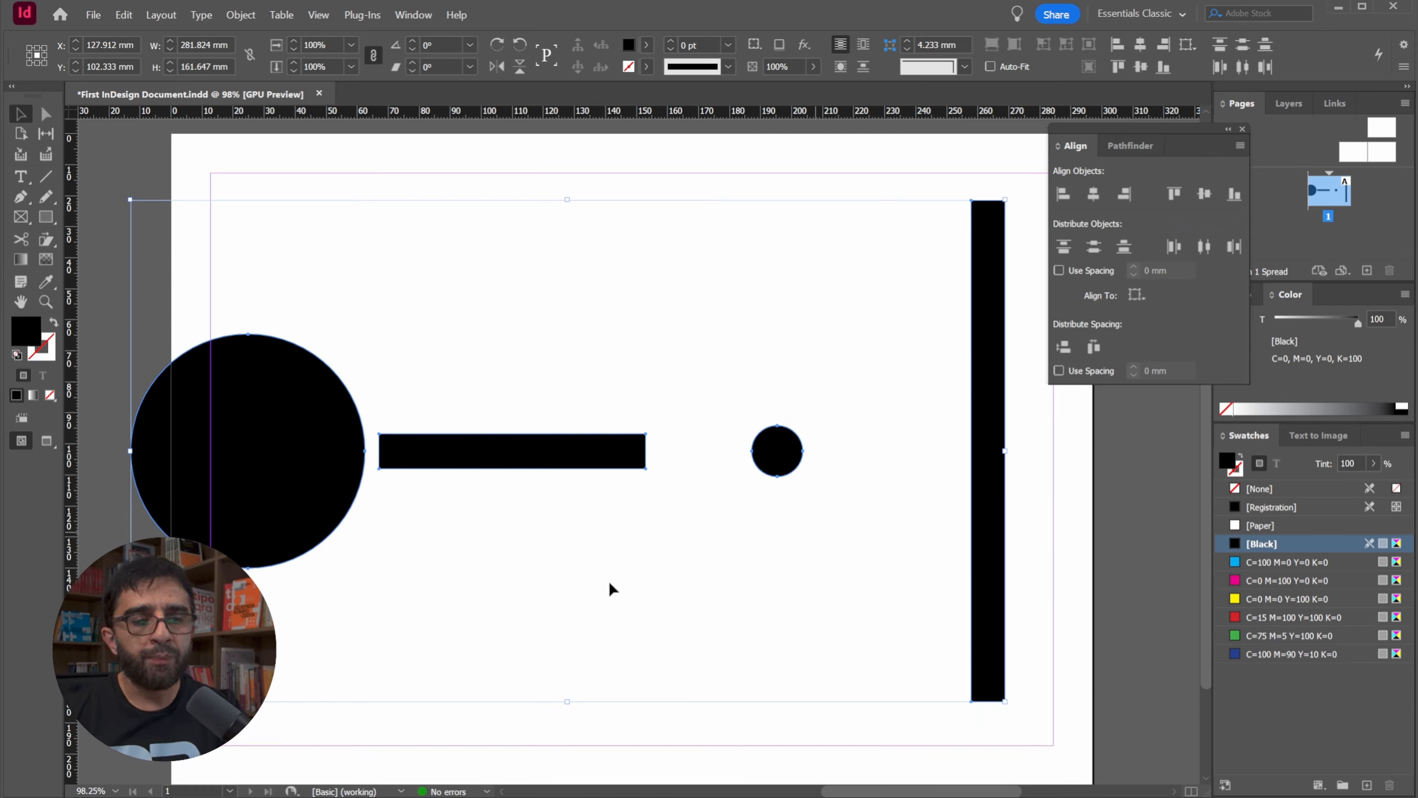
pyautogui.click(1204, 248)
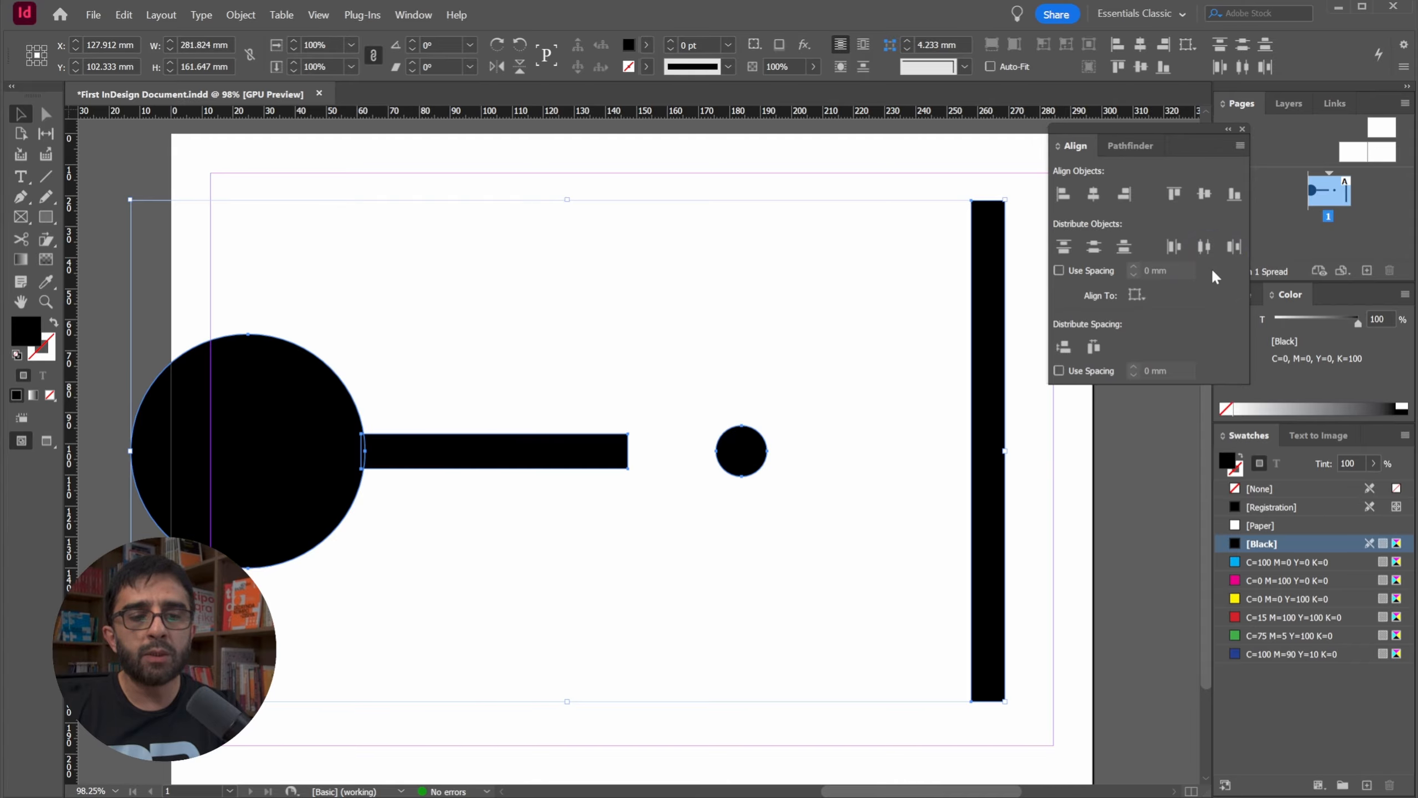
pyautogui.click(574, 178)
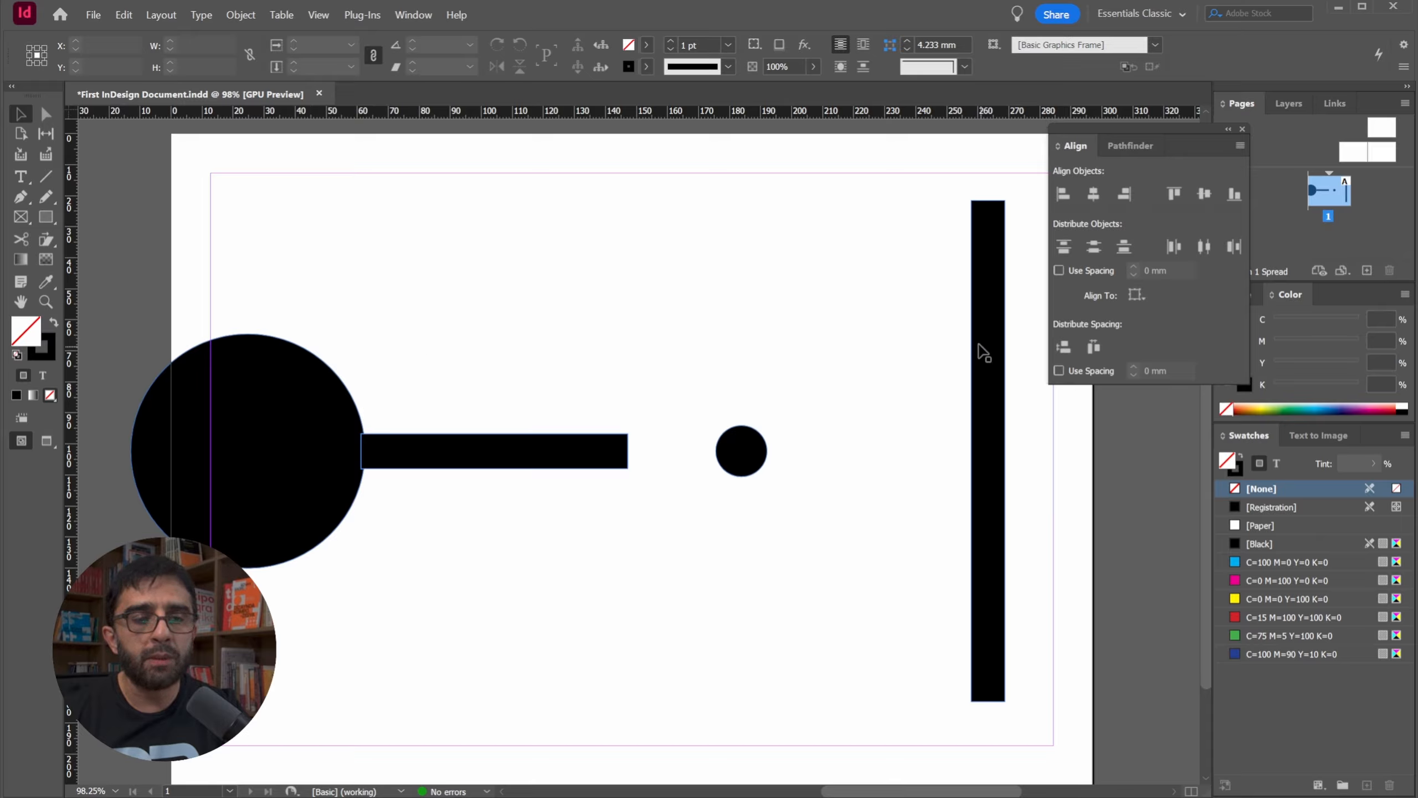
# Step: Reselect all four shapes and distribute the horizontal space between them equally
pyautogui.click(273, 486)
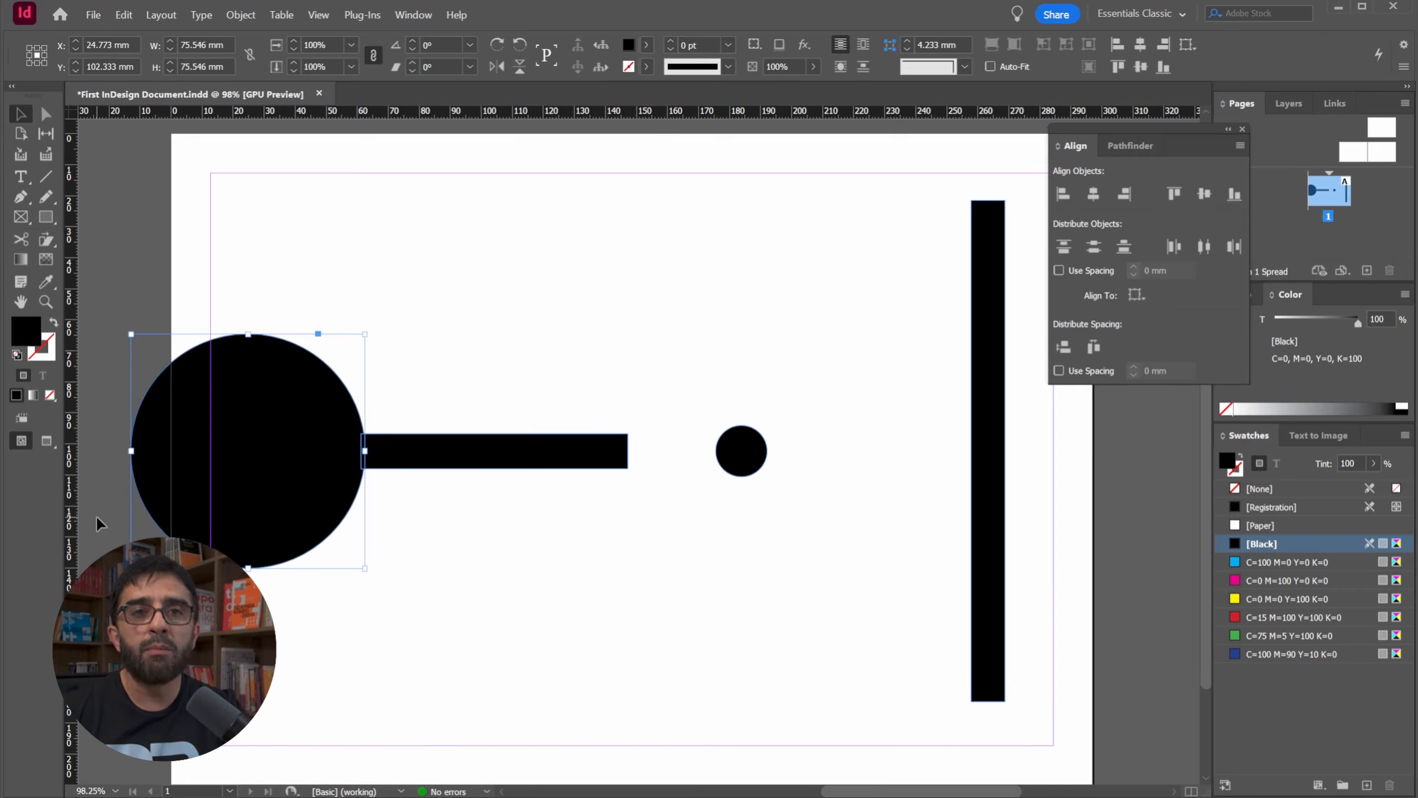
pyautogui.moveTo(178, 252); pyautogui.dragTo(985, 635)
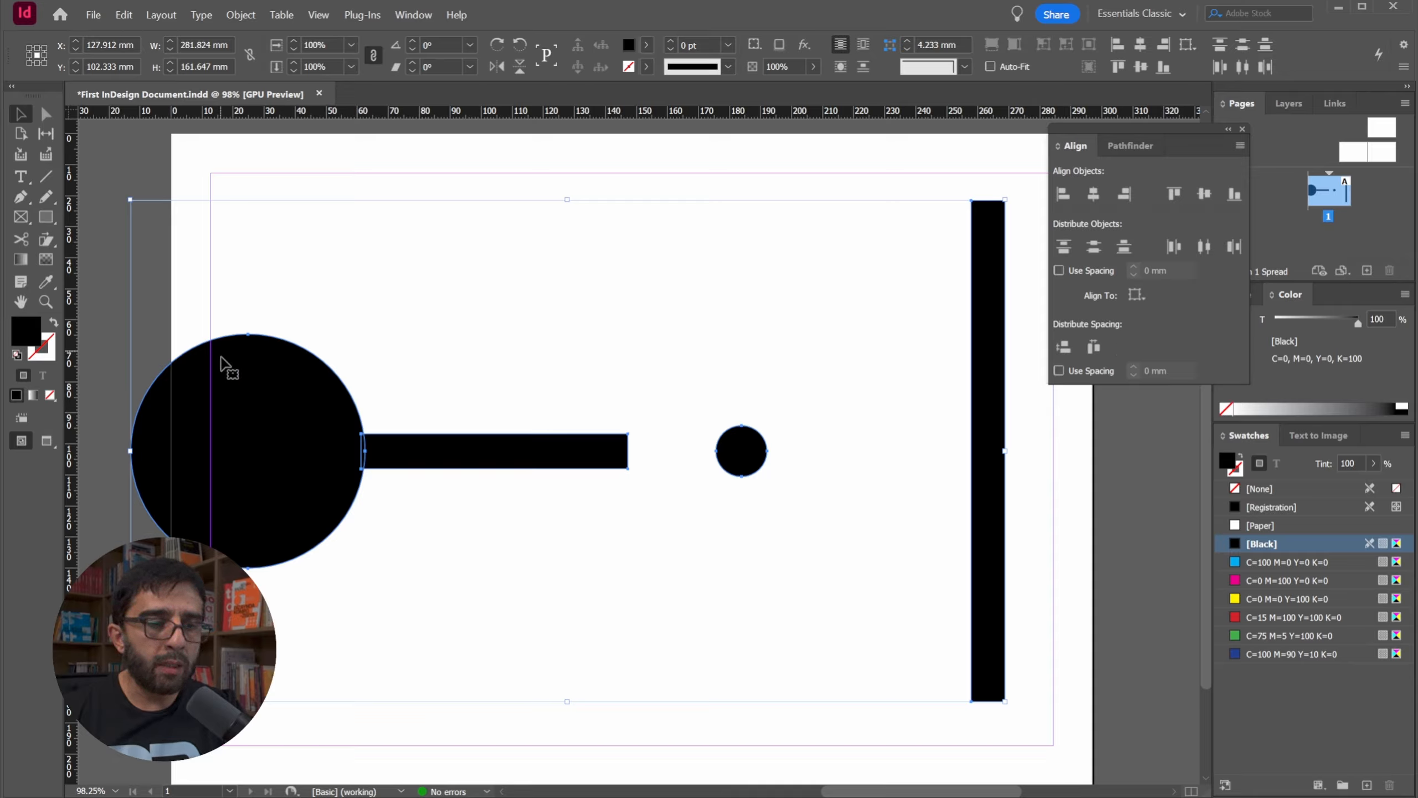
pyautogui.click(1095, 348)
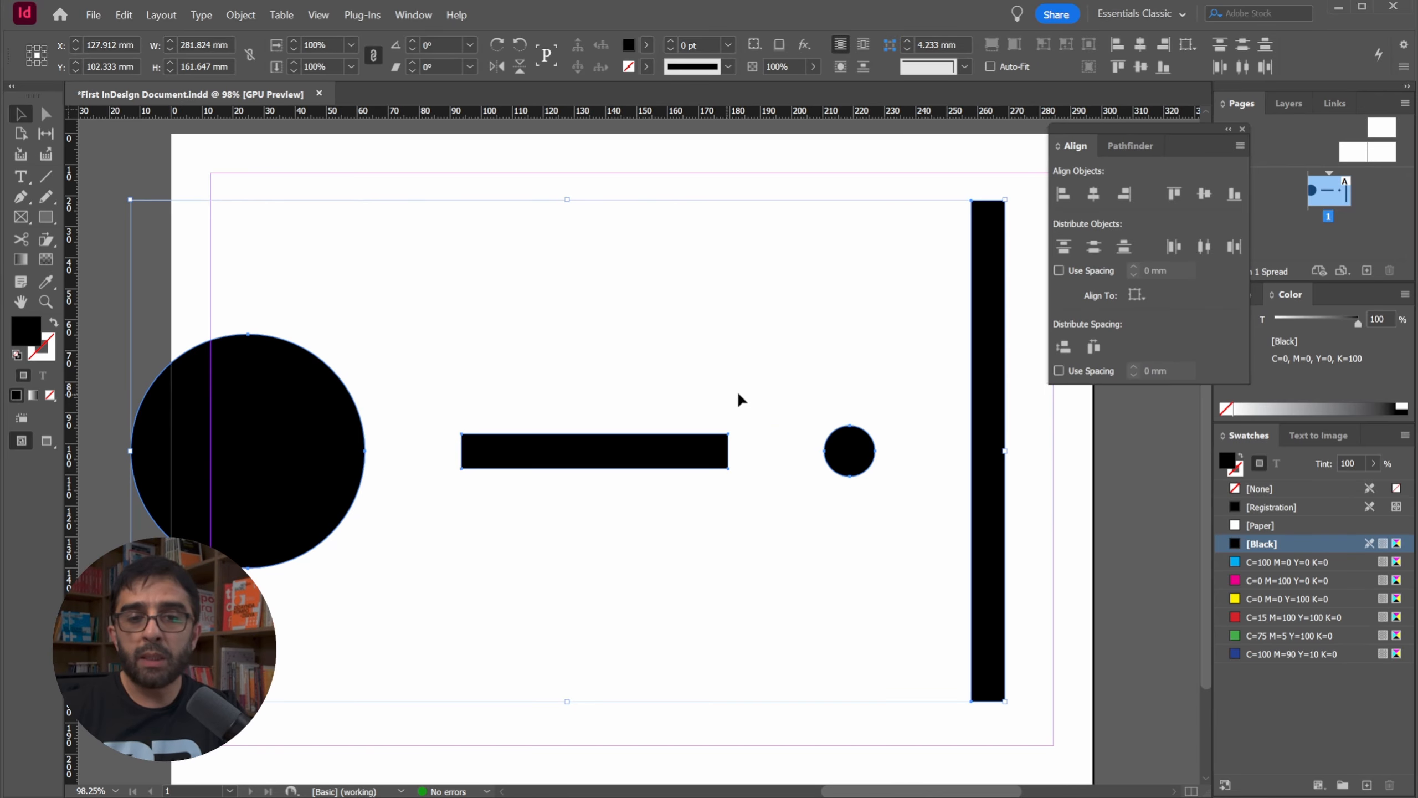
pyautogui.click(1142, 297)
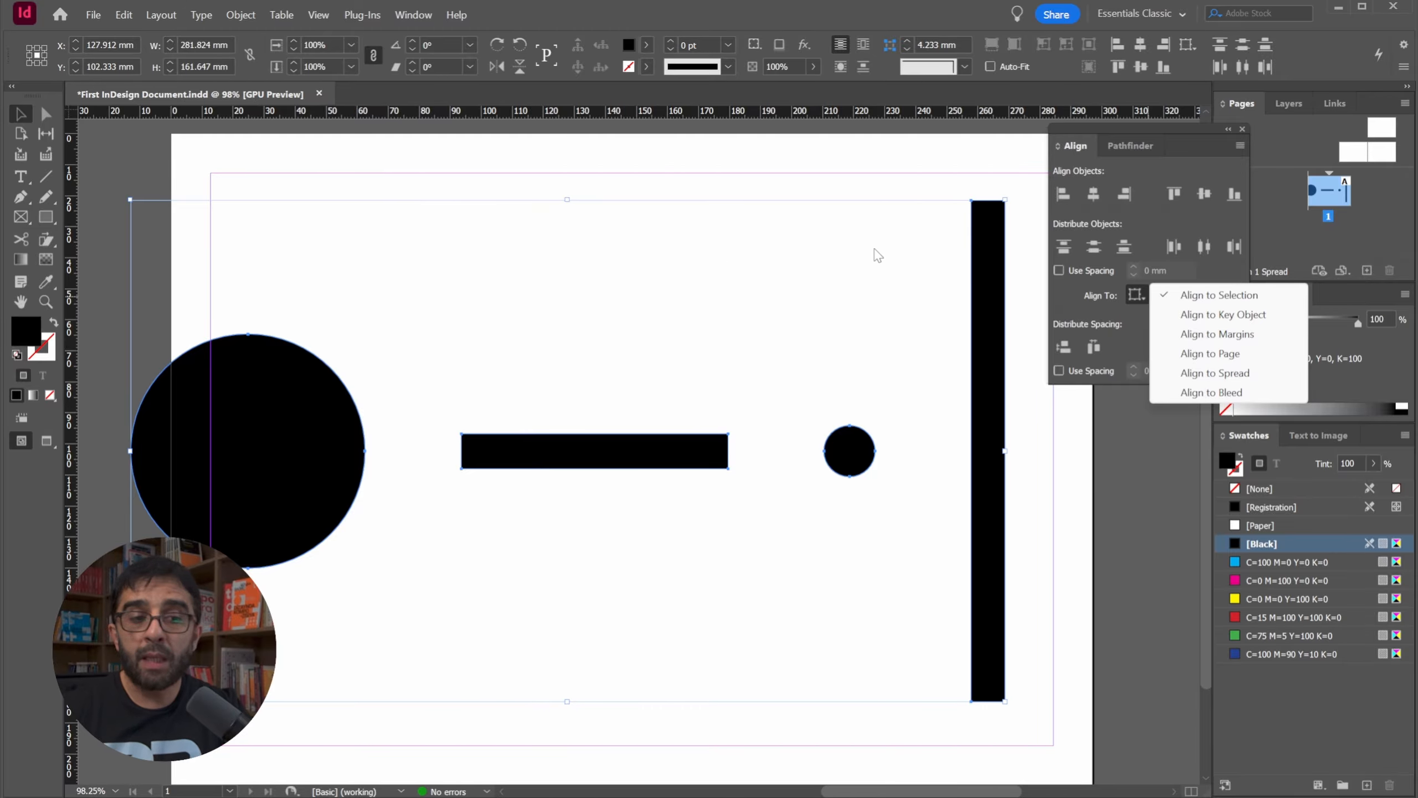
pyautogui.click(703, 244)
pyautogui.moveTo(733, 250); pyautogui.dragTo(690, 234)
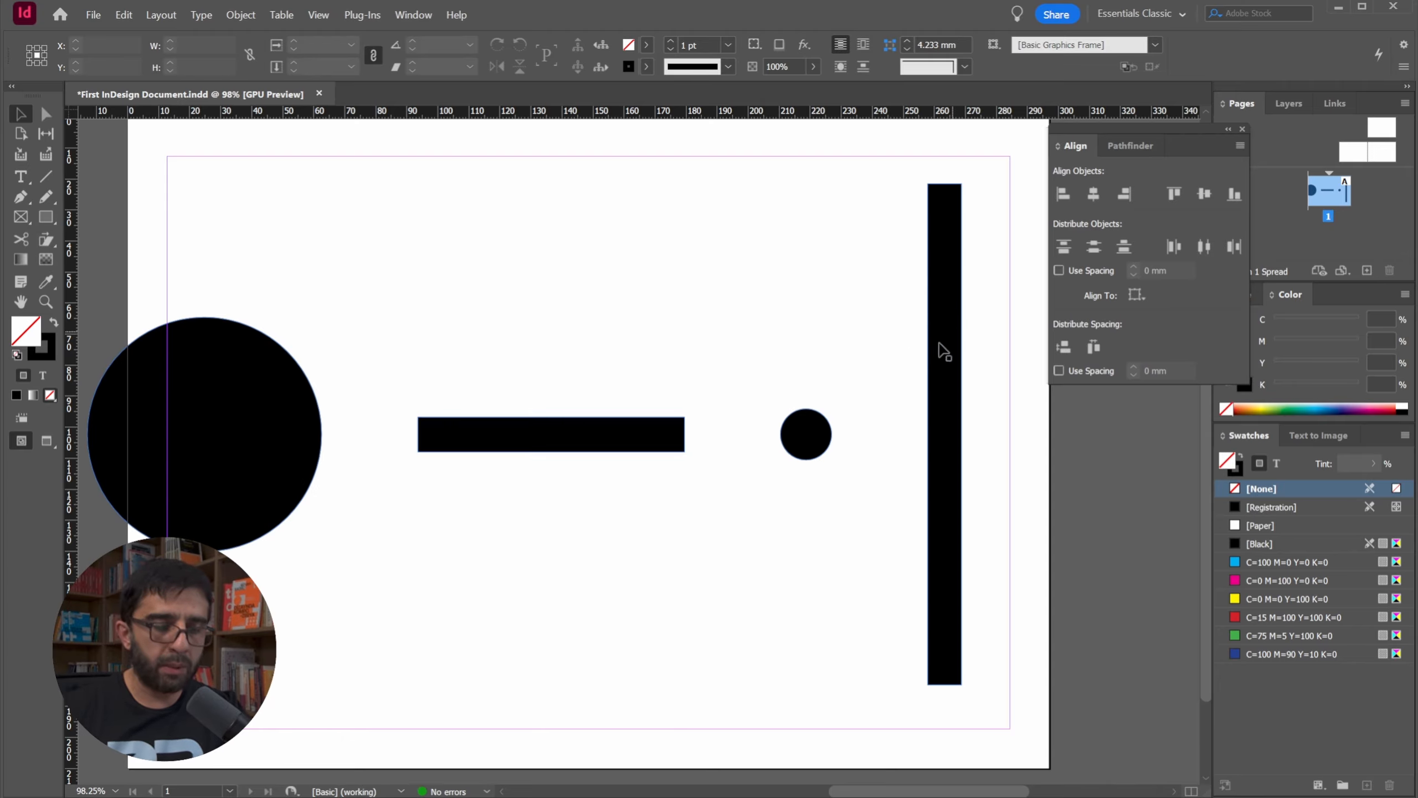
pyautogui.scroll(-3, 818, 345)
pyautogui.moveTo(836, 351); pyautogui.dragTo(826, 355)
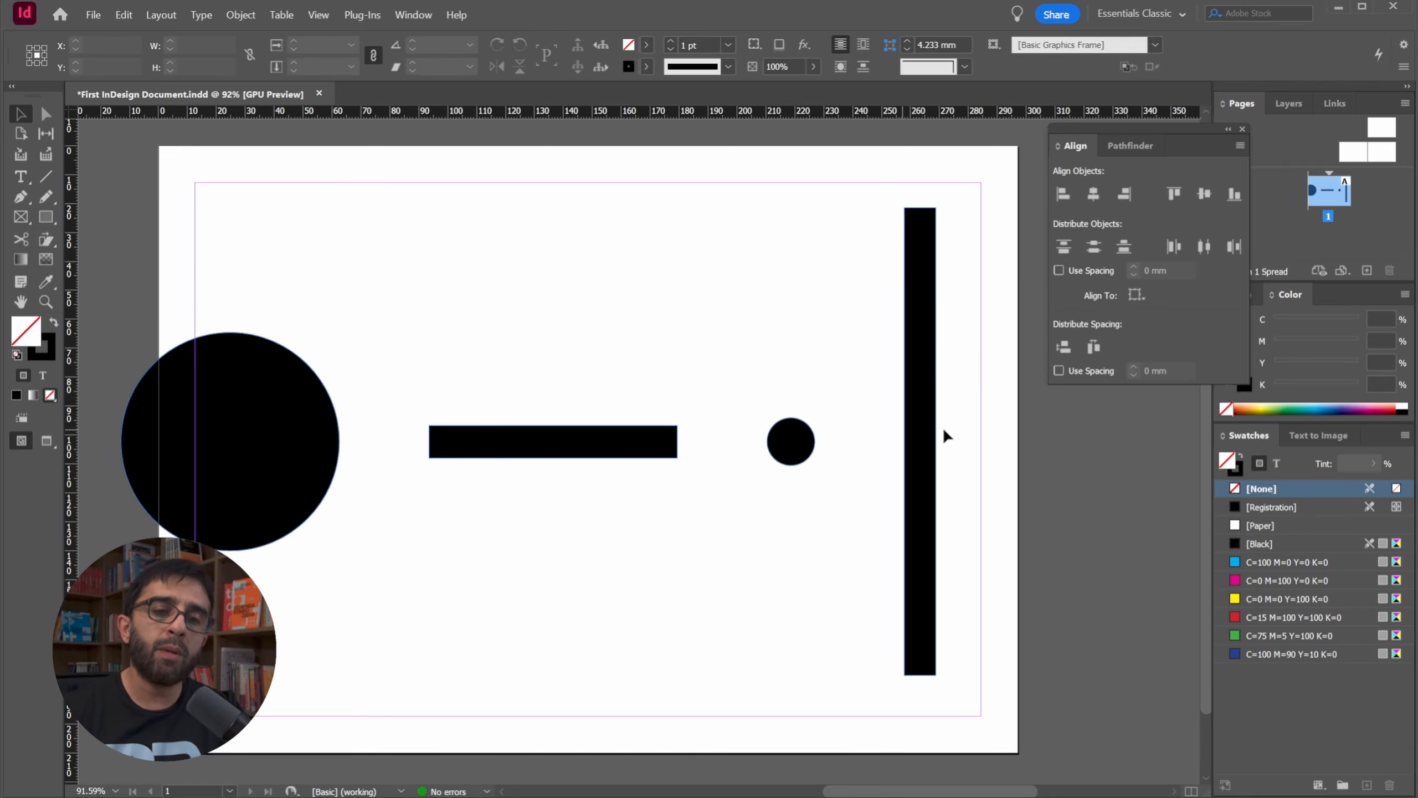
# Step: Set the four shapes to align to the page and distribute them by horizontal centers, followed by equal horizontal spacing
pyautogui.moveTo(164, 242); pyautogui.dragTo(1034, 576)
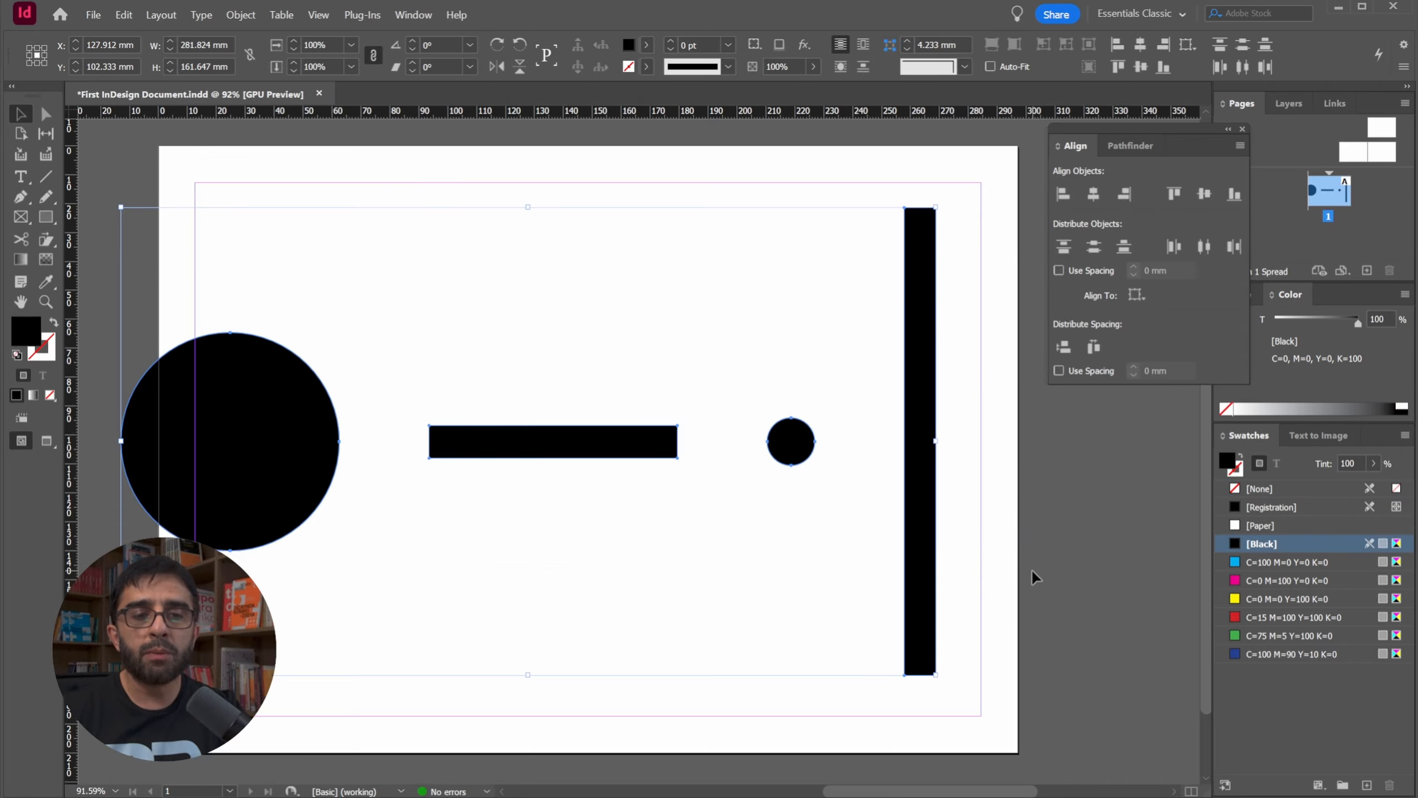
pyautogui.click(1139, 296)
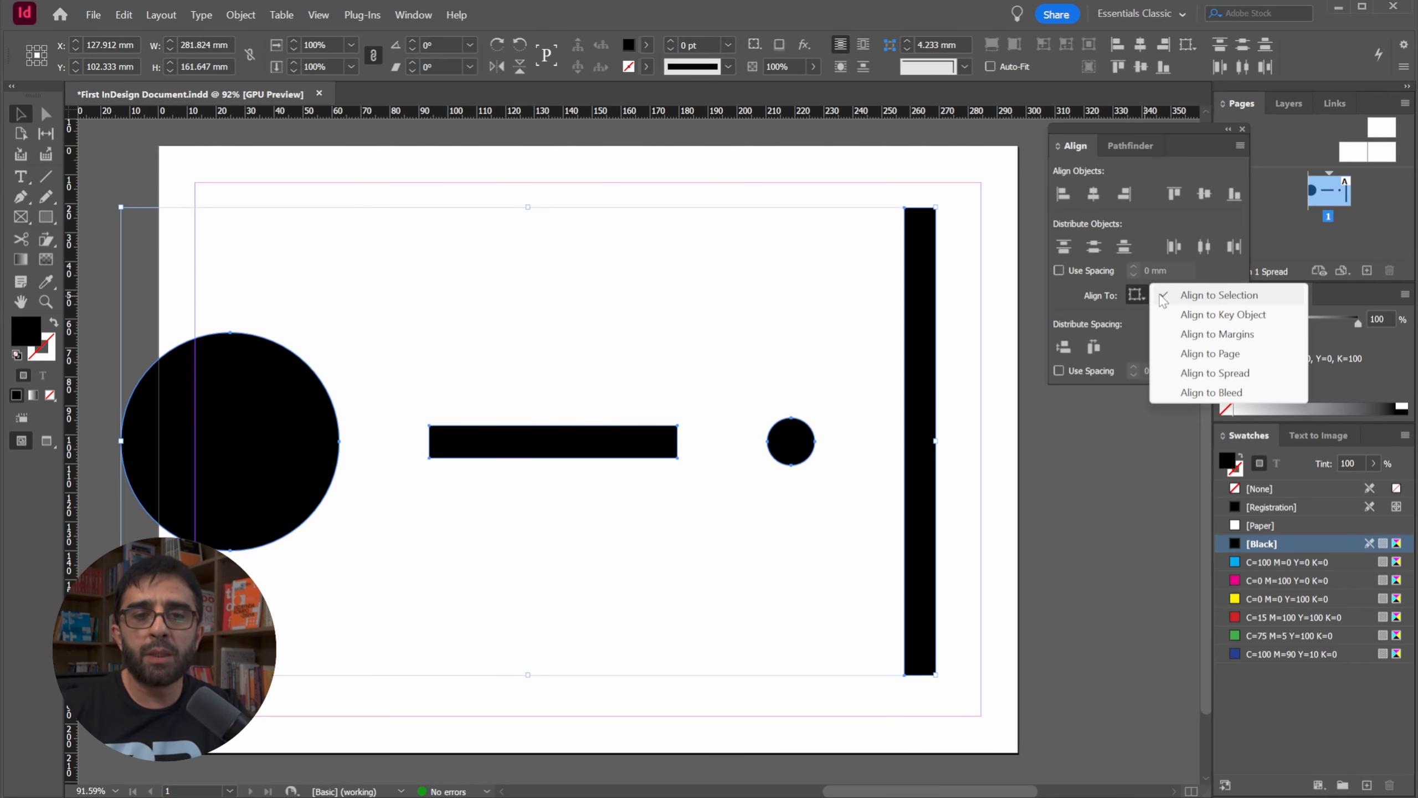
pyautogui.click(1210, 354)
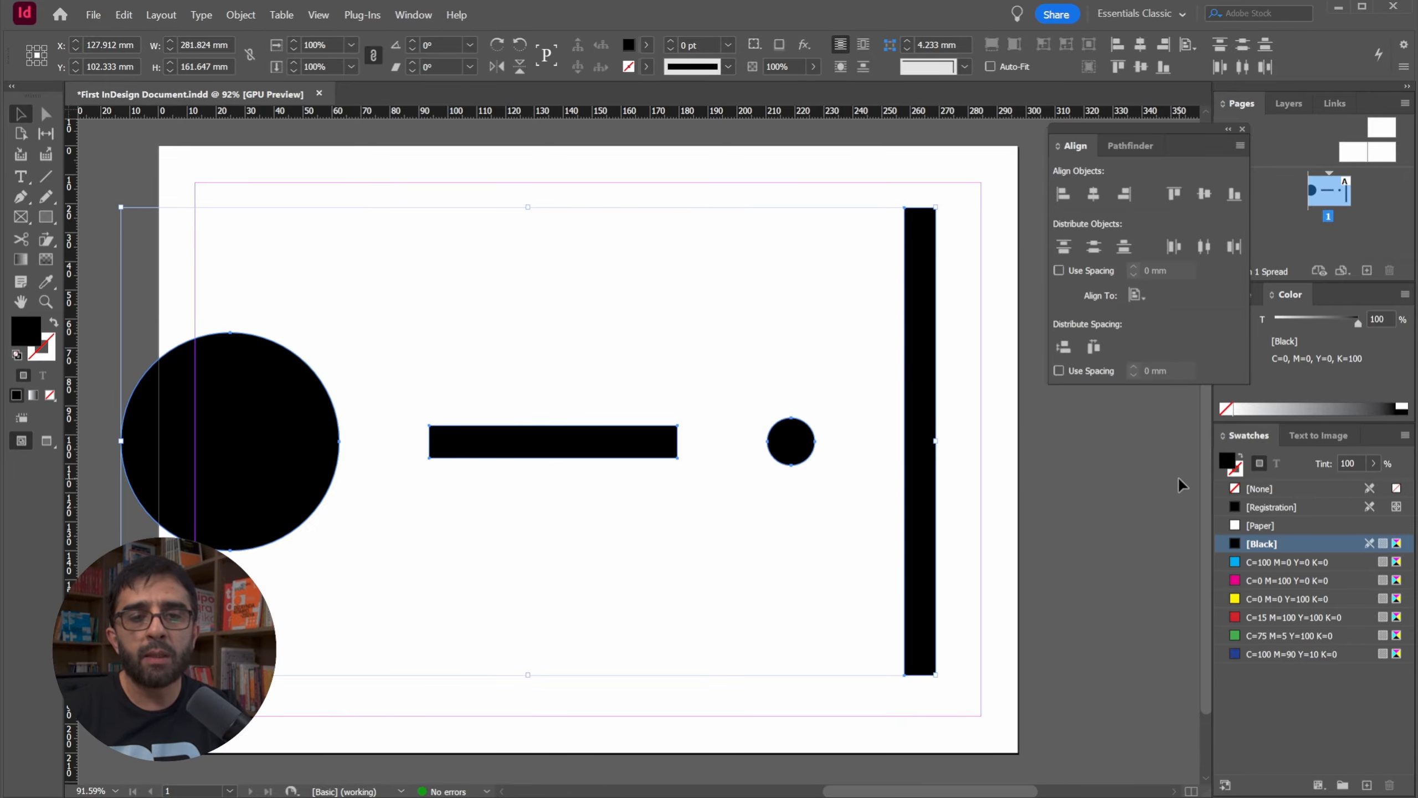
pyautogui.click(1205, 247)
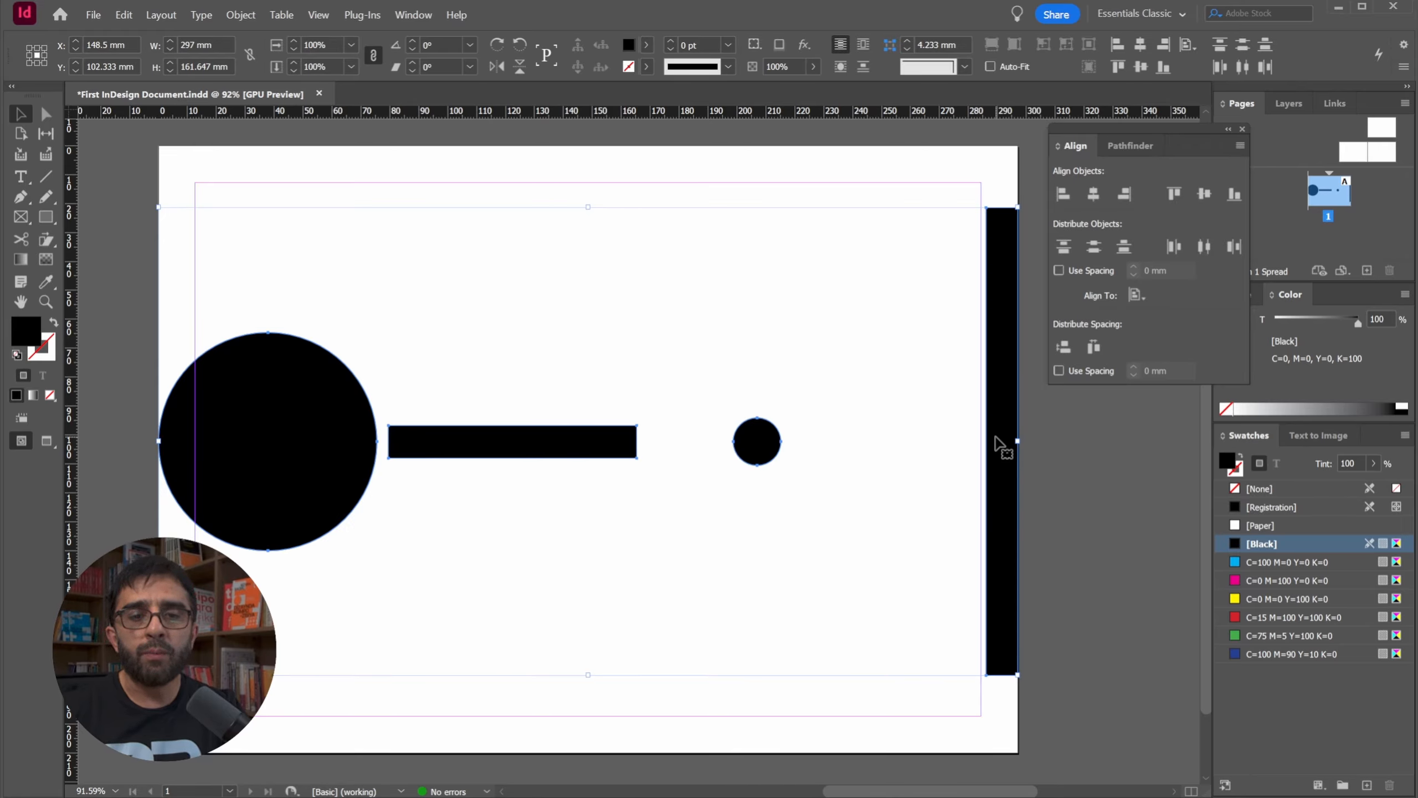
pyautogui.click(1093, 347)
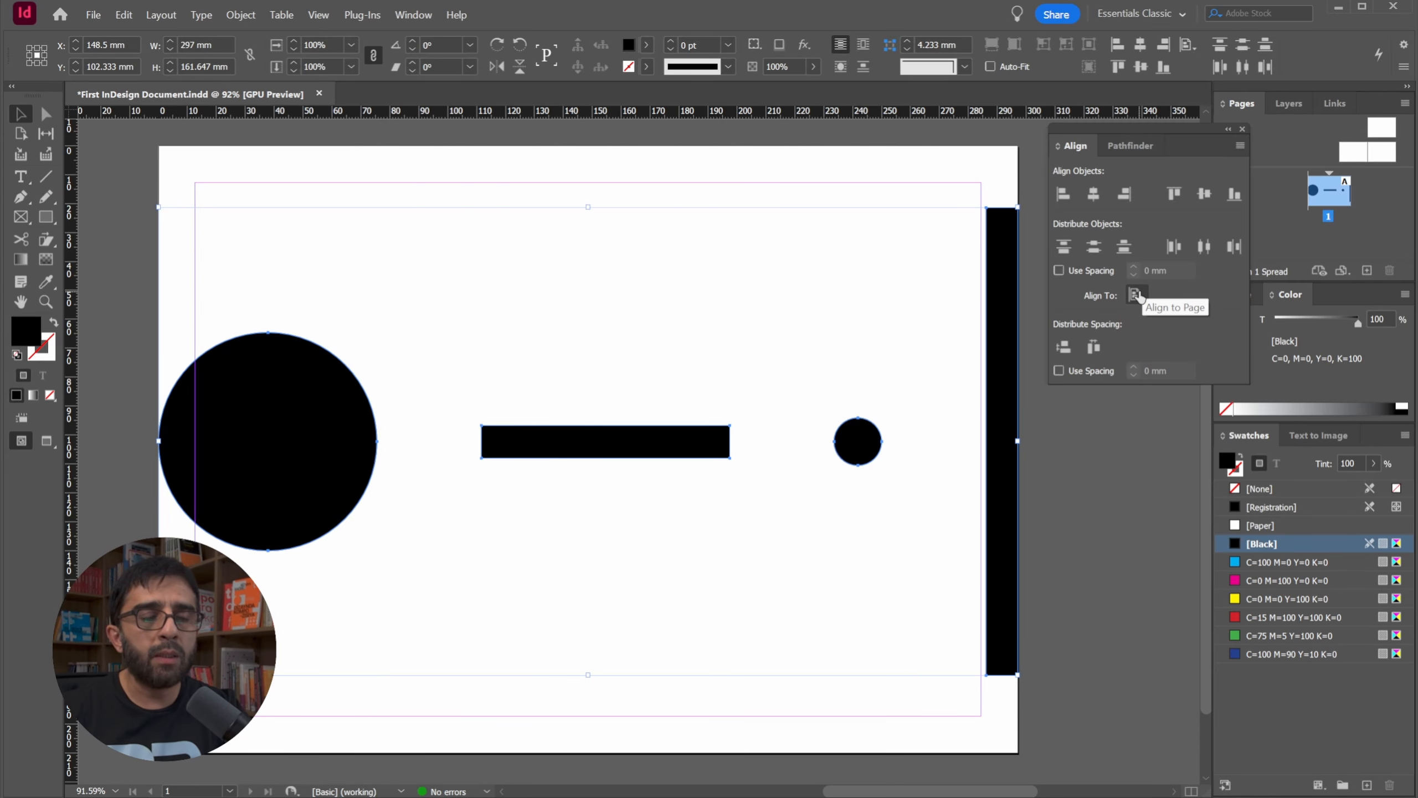
# Step: Delete both bars and the small circle, and move the remaining large circle to the page's upper right
pyautogui.click(786, 244)
pyautogui.moveTo(564, 185); pyautogui.dragTo(1007, 542)
pyautogui.press('Delete')
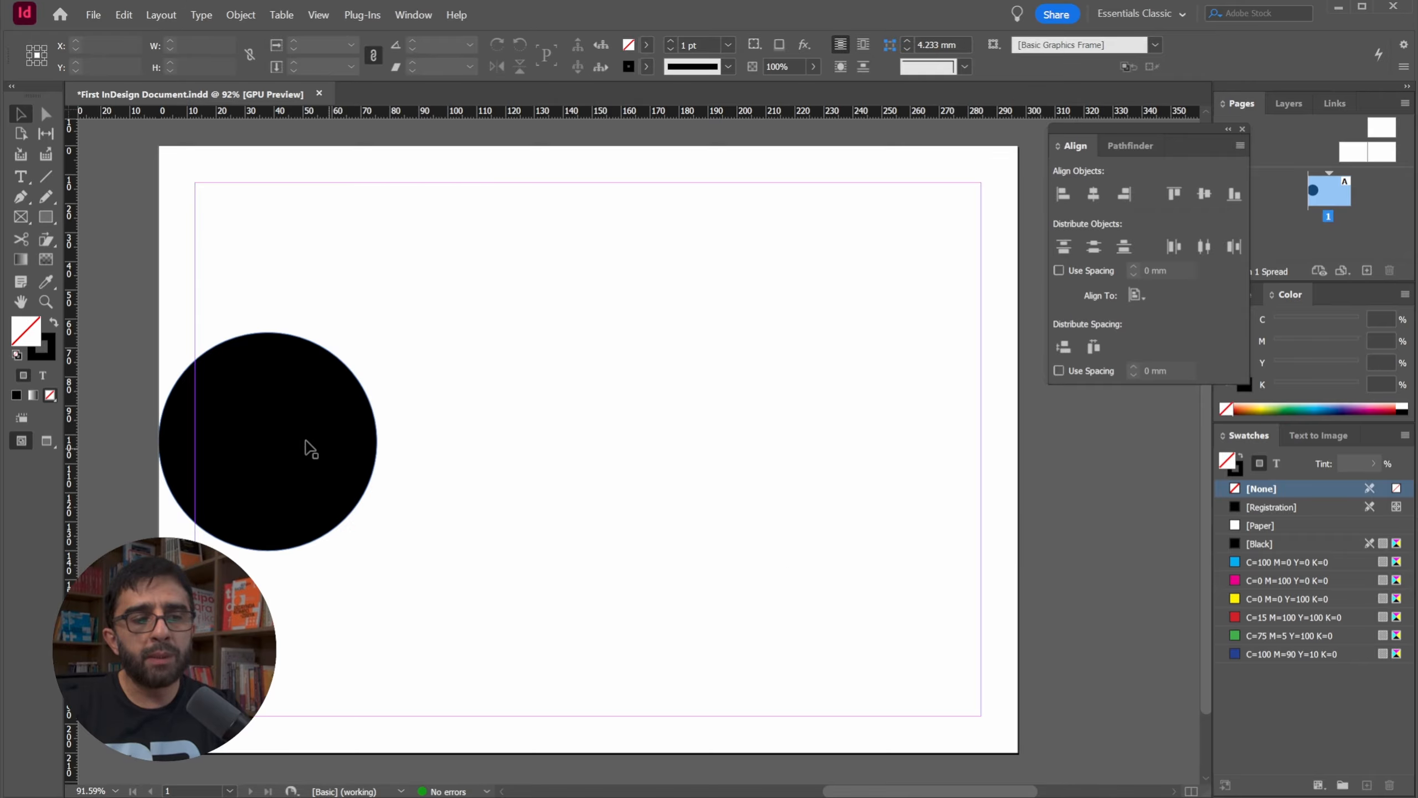
pyautogui.moveTo(311, 448); pyautogui.dragTo(817, 329)
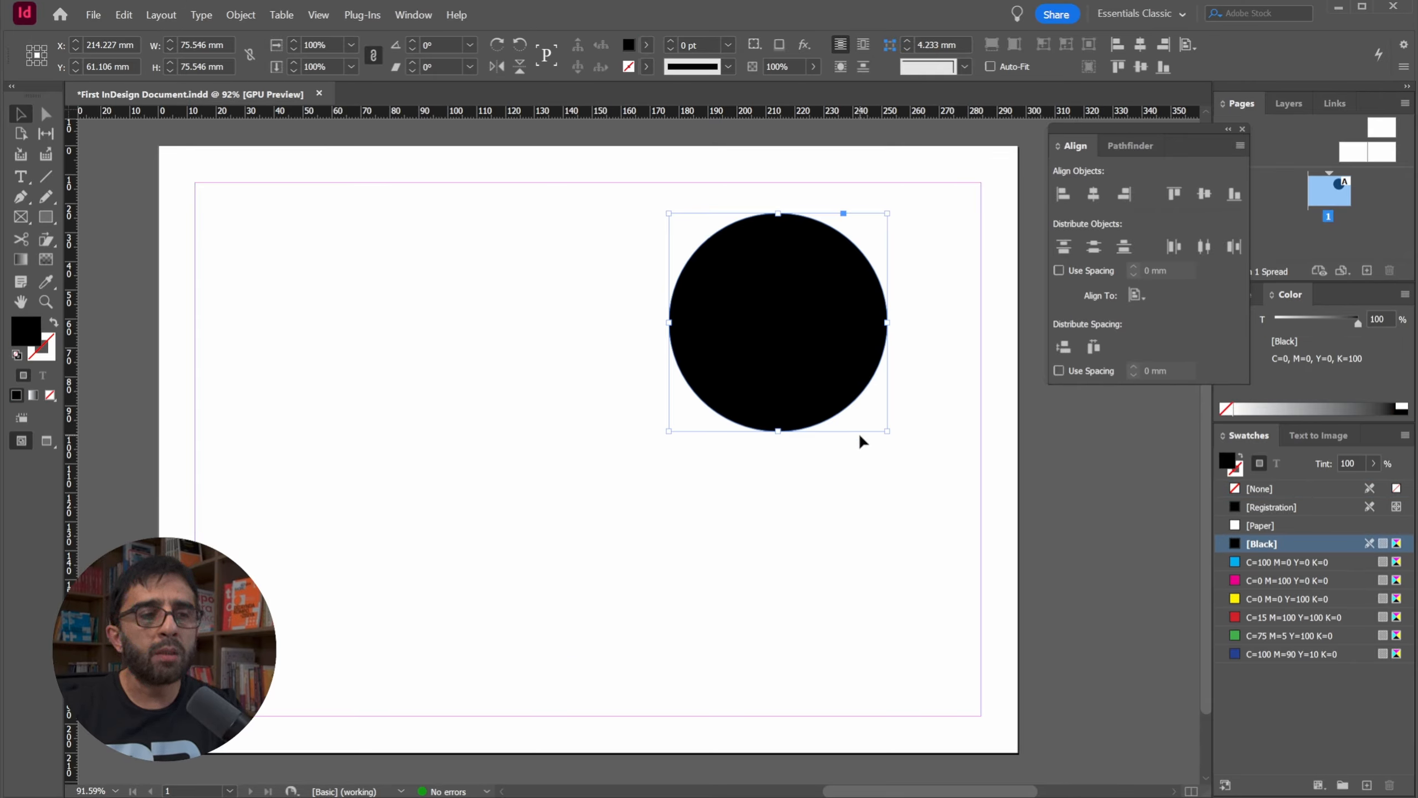
# Step: Reposition the circle in the page's upper right, keep Align to Page, and align it to the page's horizontal and vertical centers
pyautogui.moveTo(791, 352); pyautogui.dragTo(849, 293)
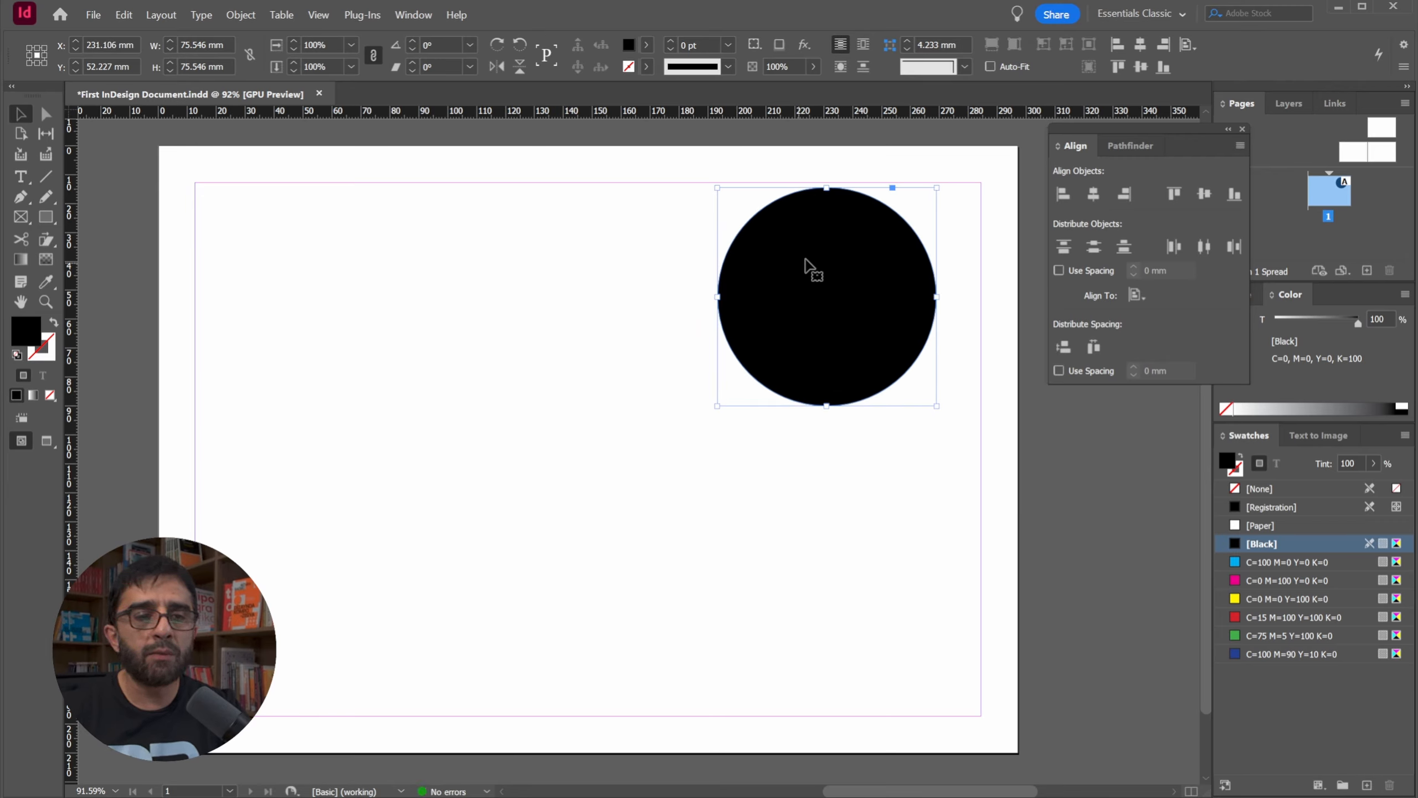
pyautogui.click(581, 437)
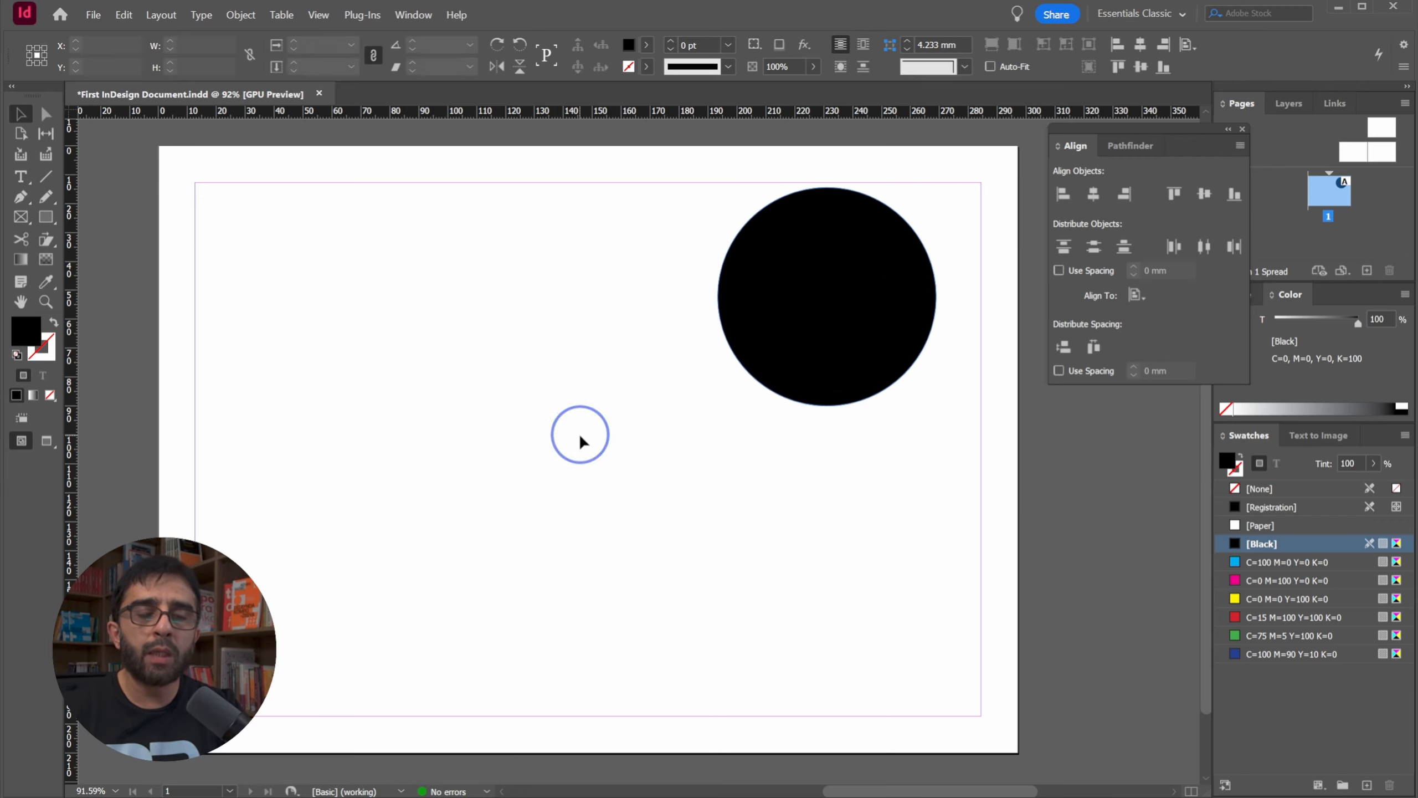
pyautogui.moveTo(741, 323); pyautogui.dragTo(746, 309)
pyautogui.moveTo(836, 271); pyautogui.dragTo(806, 269)
pyautogui.click(1145, 296)
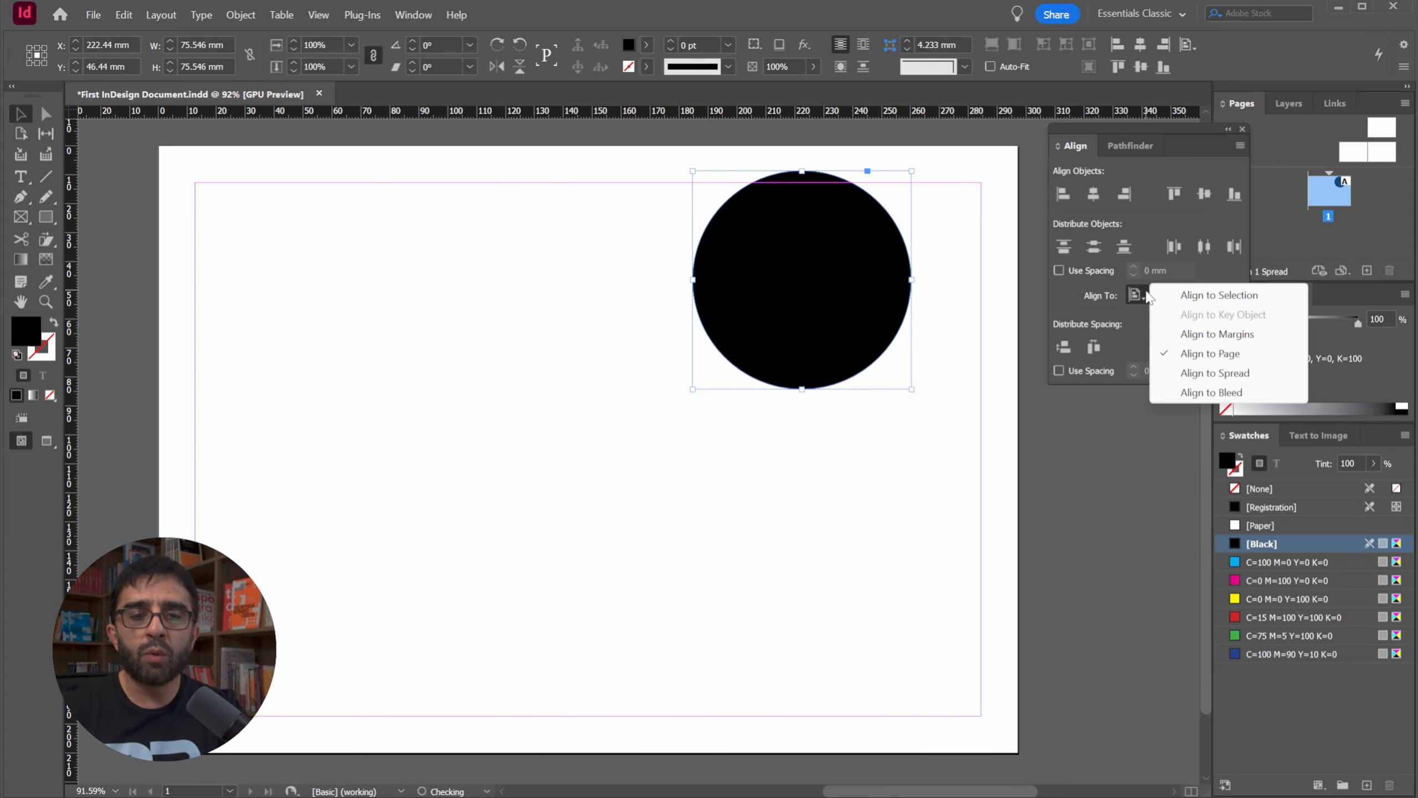
pyautogui.click(1209, 354)
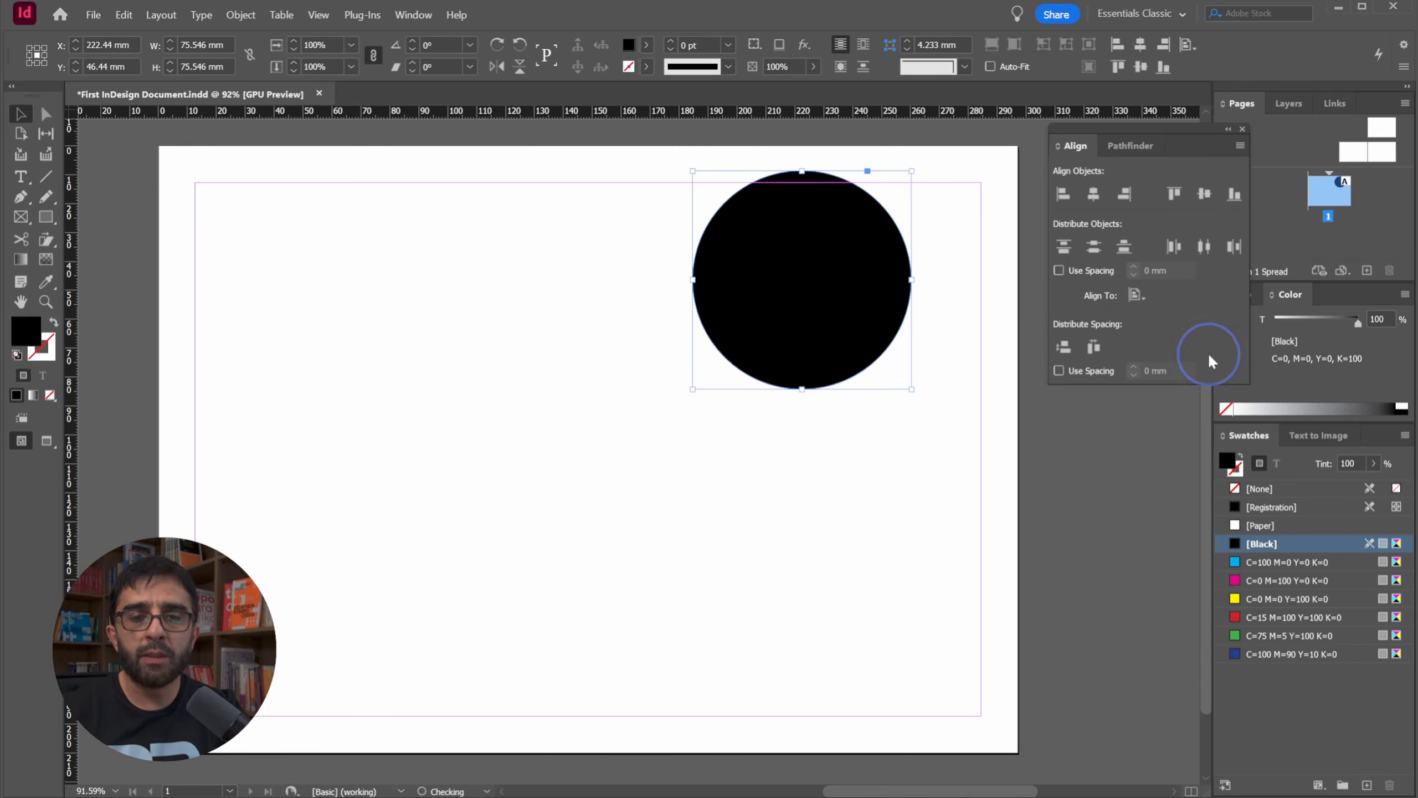
pyautogui.click(1140, 45)
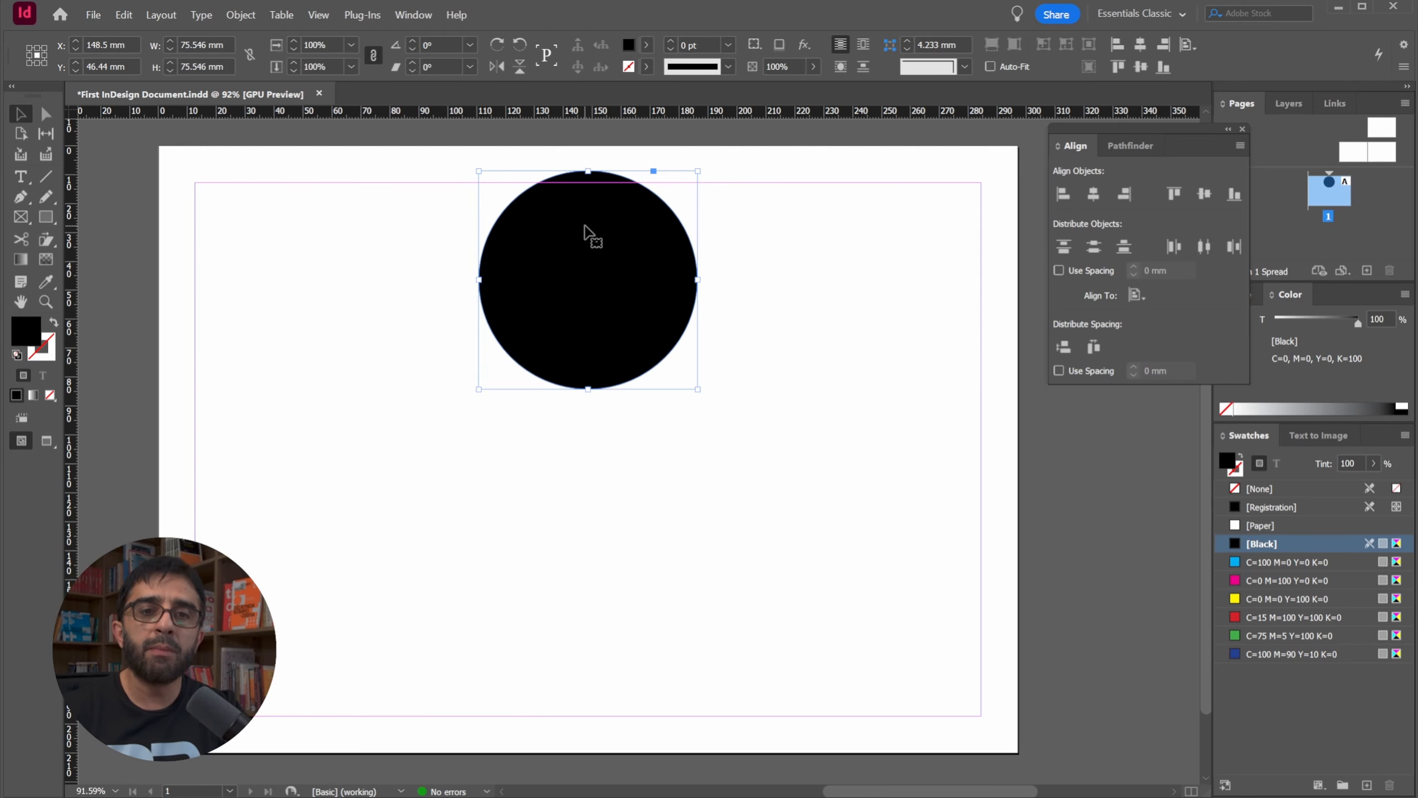
pyautogui.click(1141, 67)
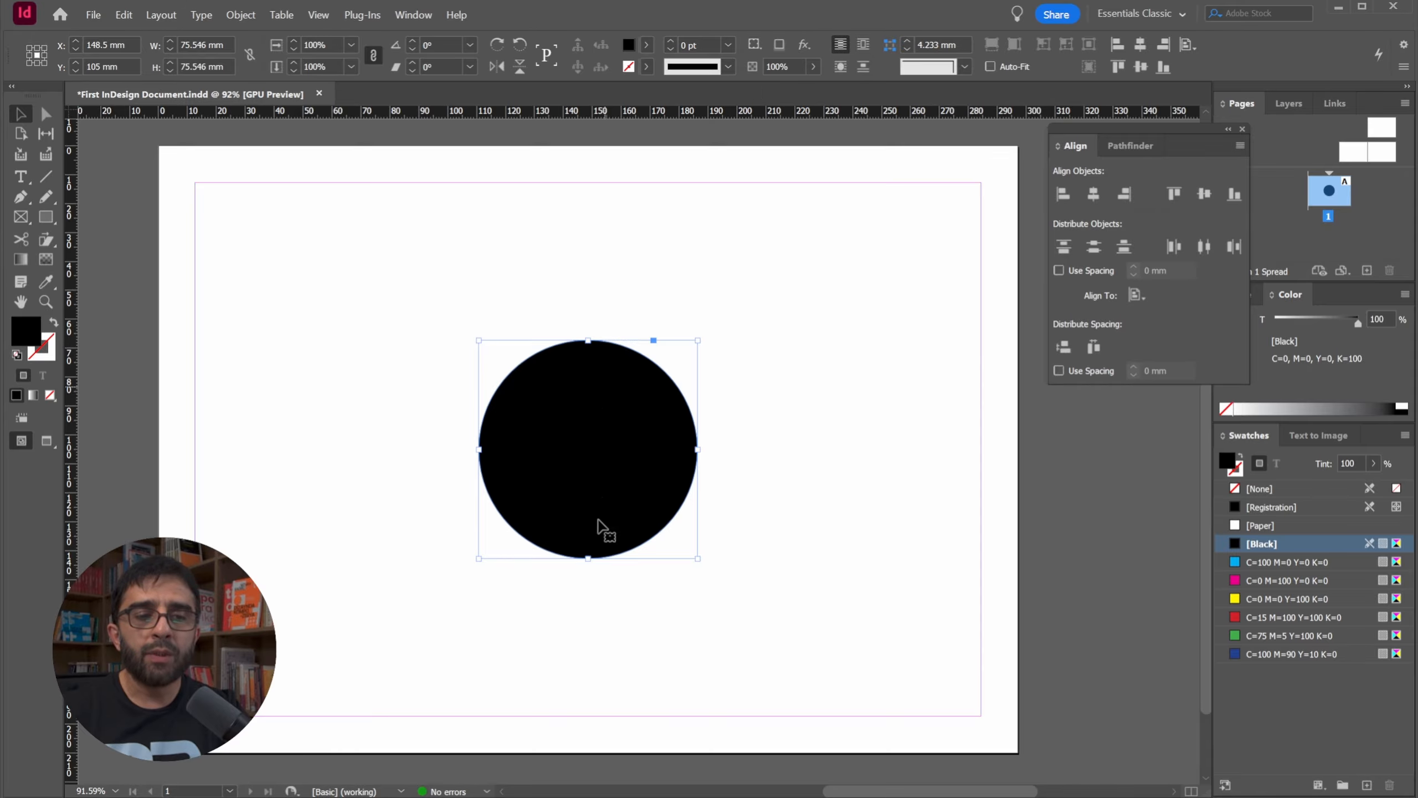
# Step: Move the circle onto the pasteboard beside the page, then align its horizontal and vertical centers to the page
pyautogui.moveTo(586, 416); pyautogui.dragTo(1148, 505)
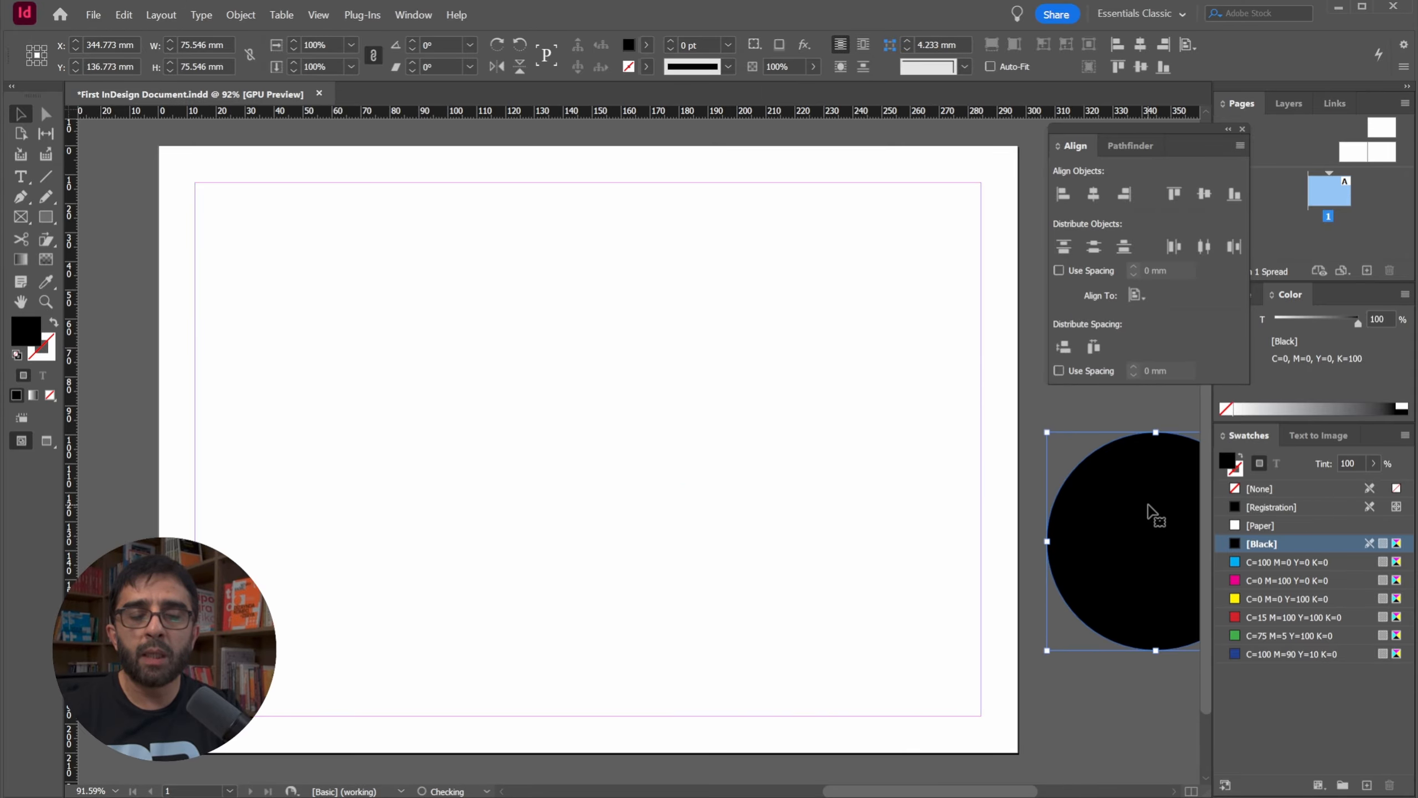
pyautogui.click(1094, 192)
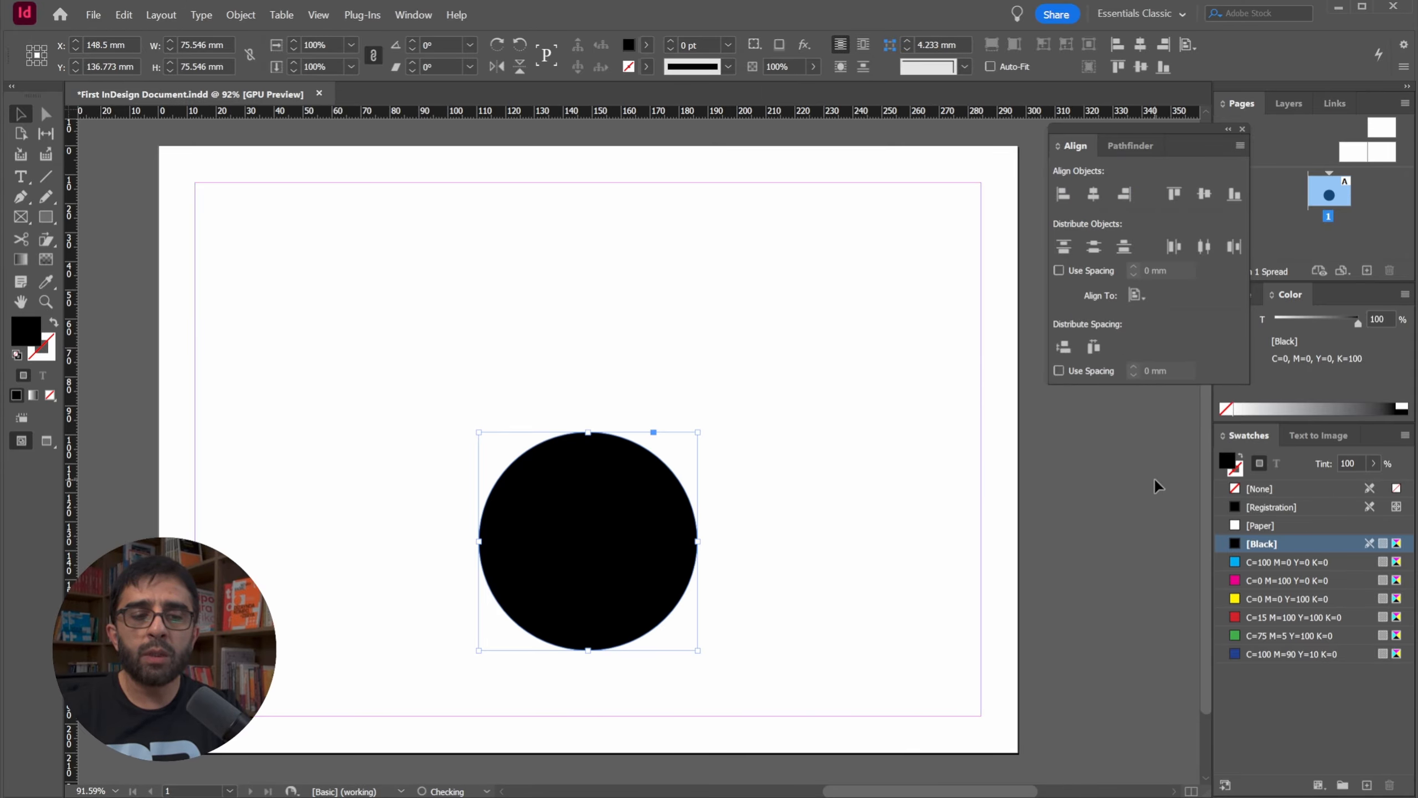
pyautogui.click(1206, 194)
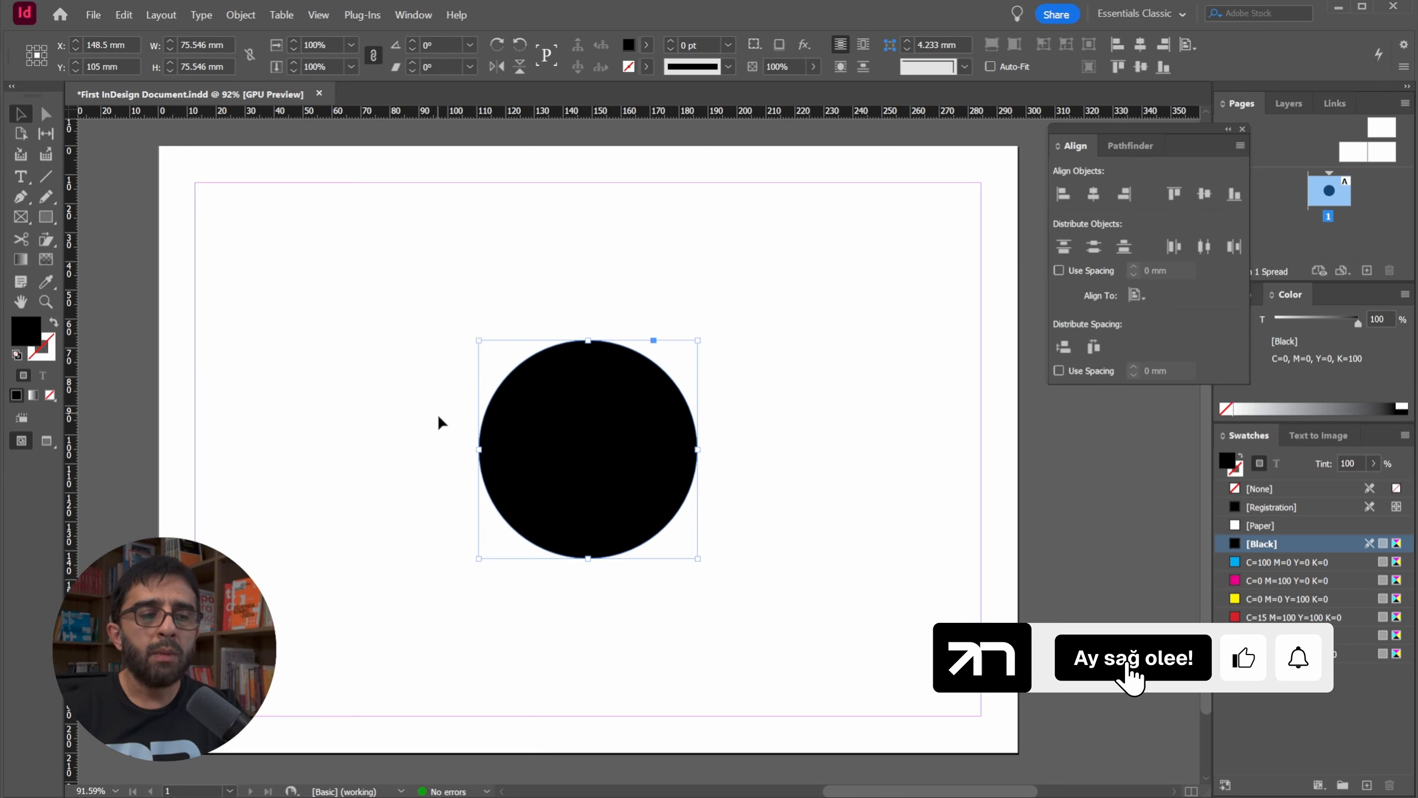
# Step: Move the circle to the page's upper right and align it to the page's bottom and left edges
pyautogui.moveTo(659, 422); pyautogui.dragTo(941, 252)
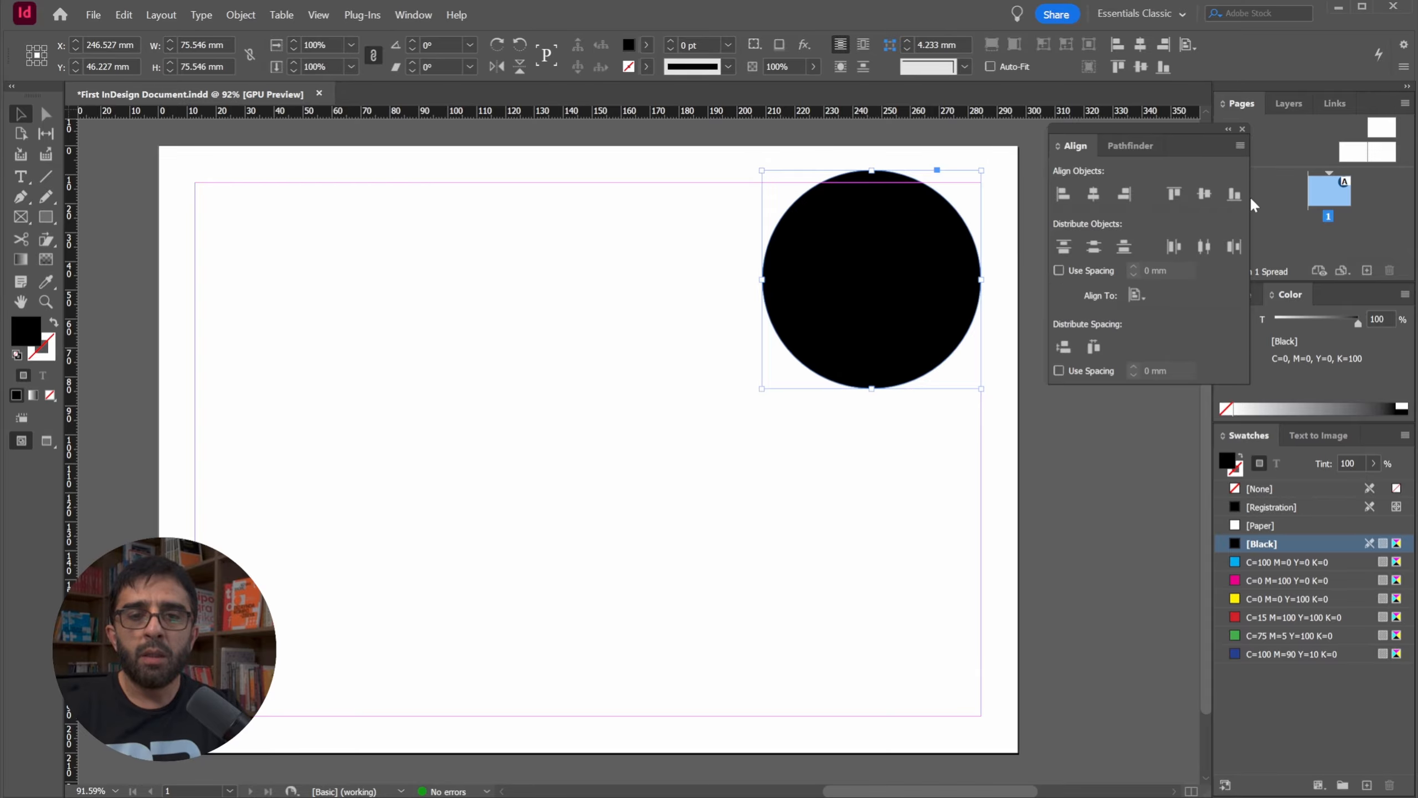
pyautogui.click(1234, 194)
pyautogui.click(1064, 194)
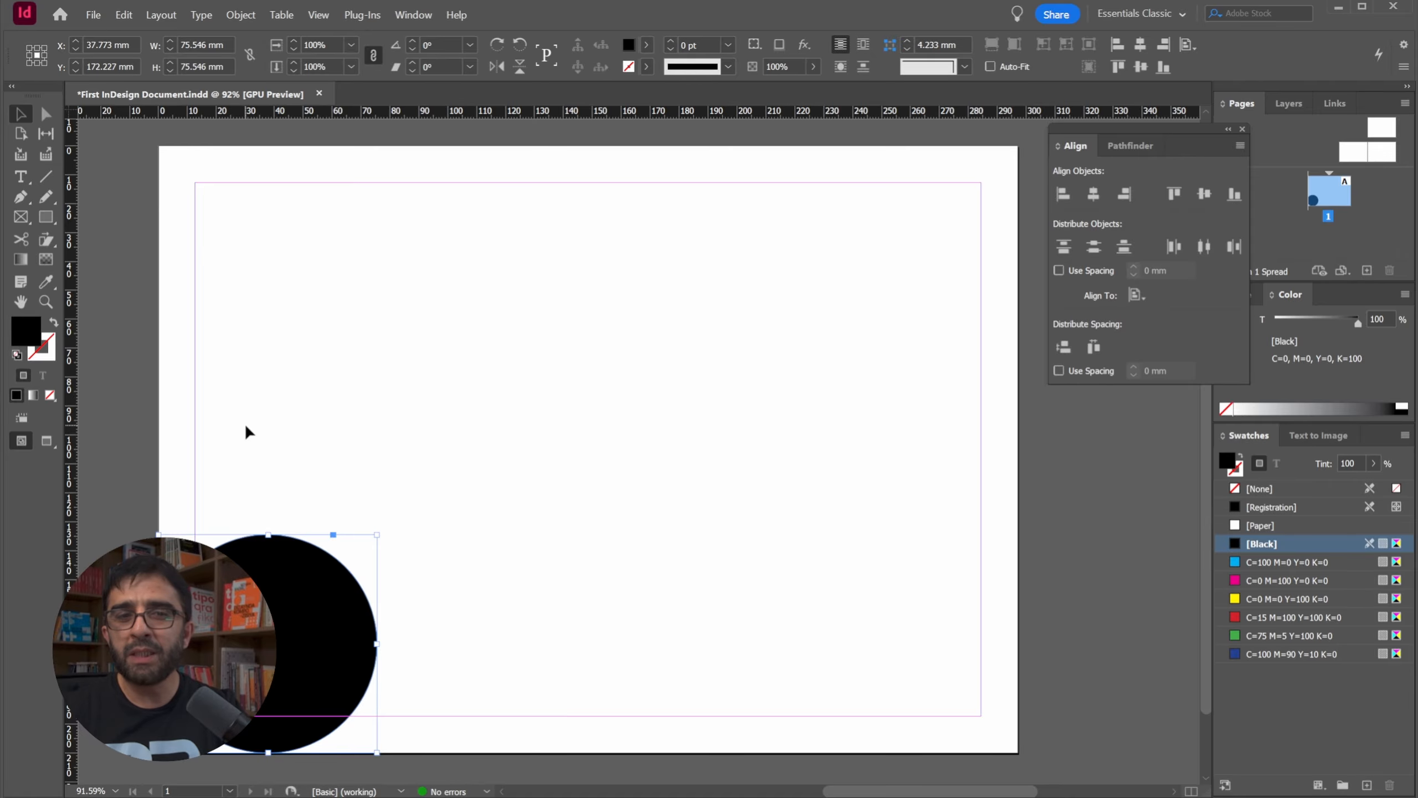
# Step: Move the circle to about X 126 mm, Y 86 mm on the page and shift the floating Align panel clear of the Pages panel
pyautogui.moveTo(326, 596); pyautogui.dragTo(509, 397)
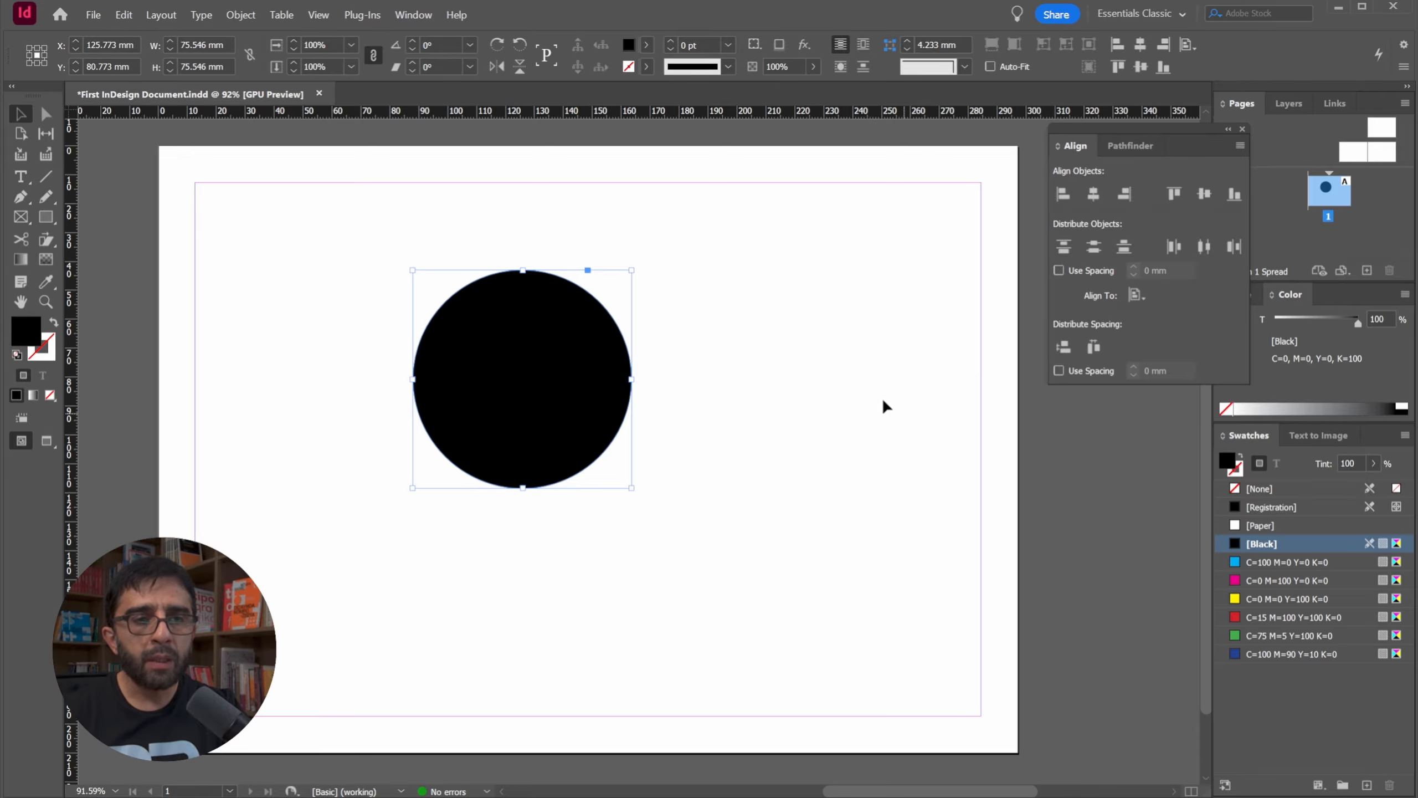
pyautogui.hotkey('ctrl', 'space')
pyautogui.moveTo(772, 330); pyautogui.dragTo(643, 347)
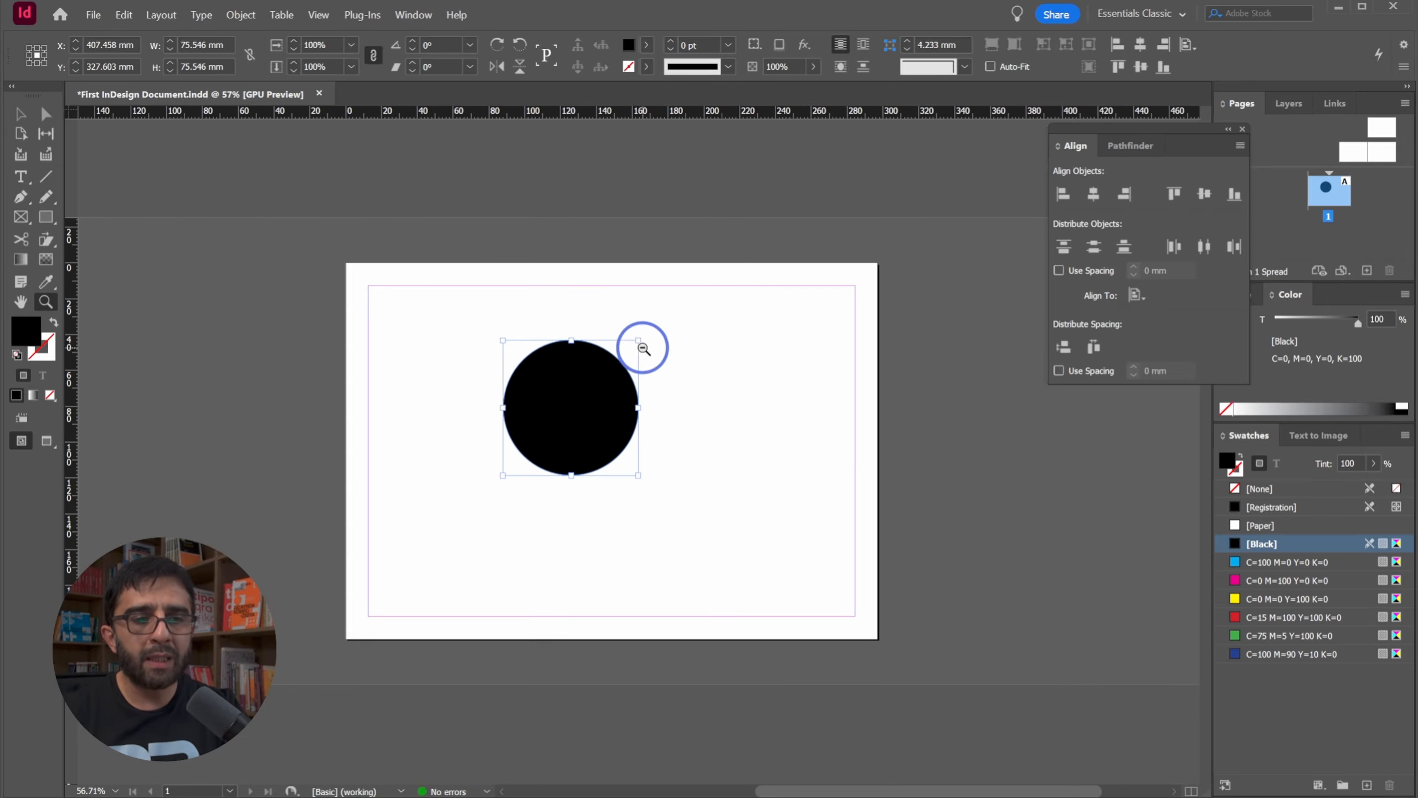
pyautogui.click(1138, 294)
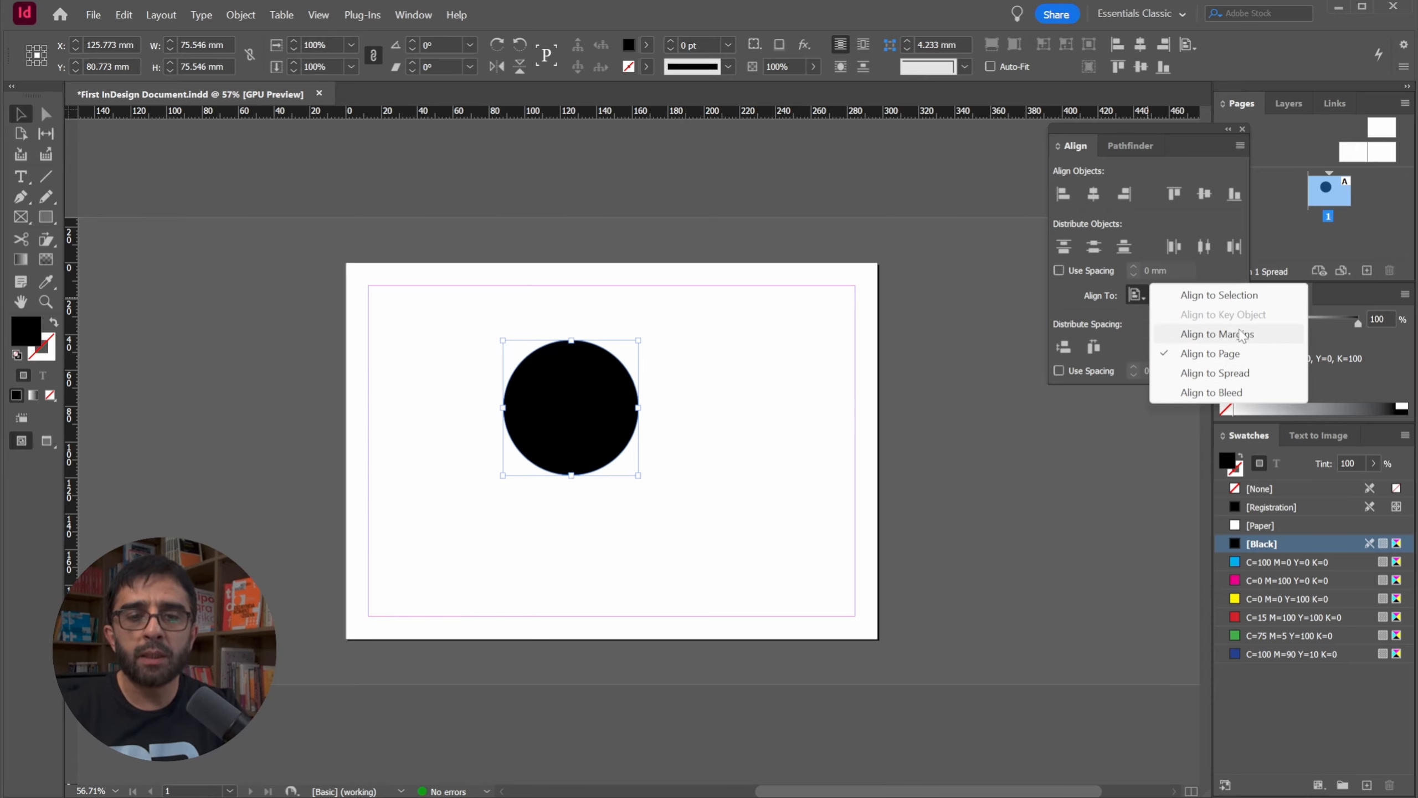
pyautogui.click(753, 327)
pyautogui.hotkey('ctrl', '=')
pyautogui.moveTo(618, 380); pyautogui.dragTo(588, 401)
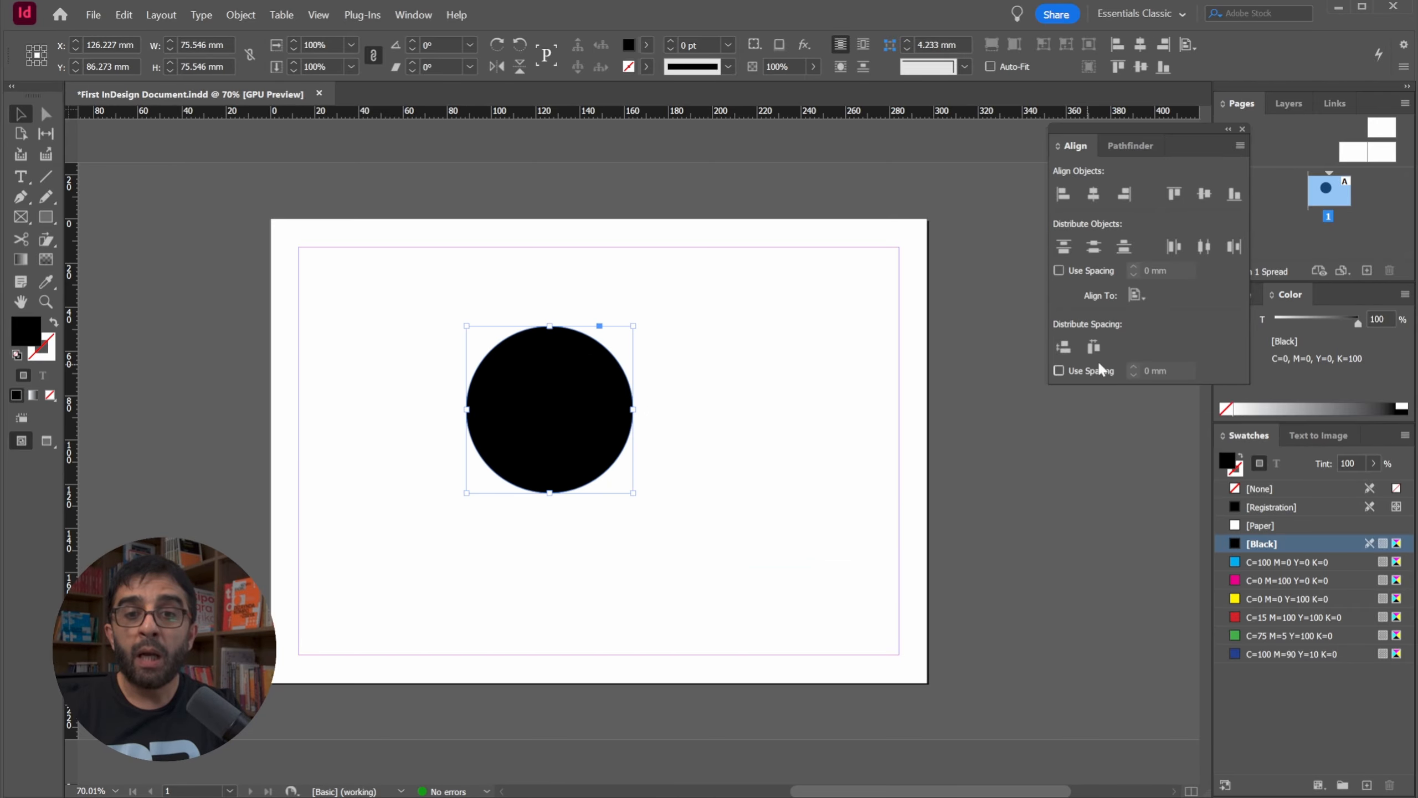
pyautogui.moveTo(1172, 128); pyautogui.dragTo(1123, 148)
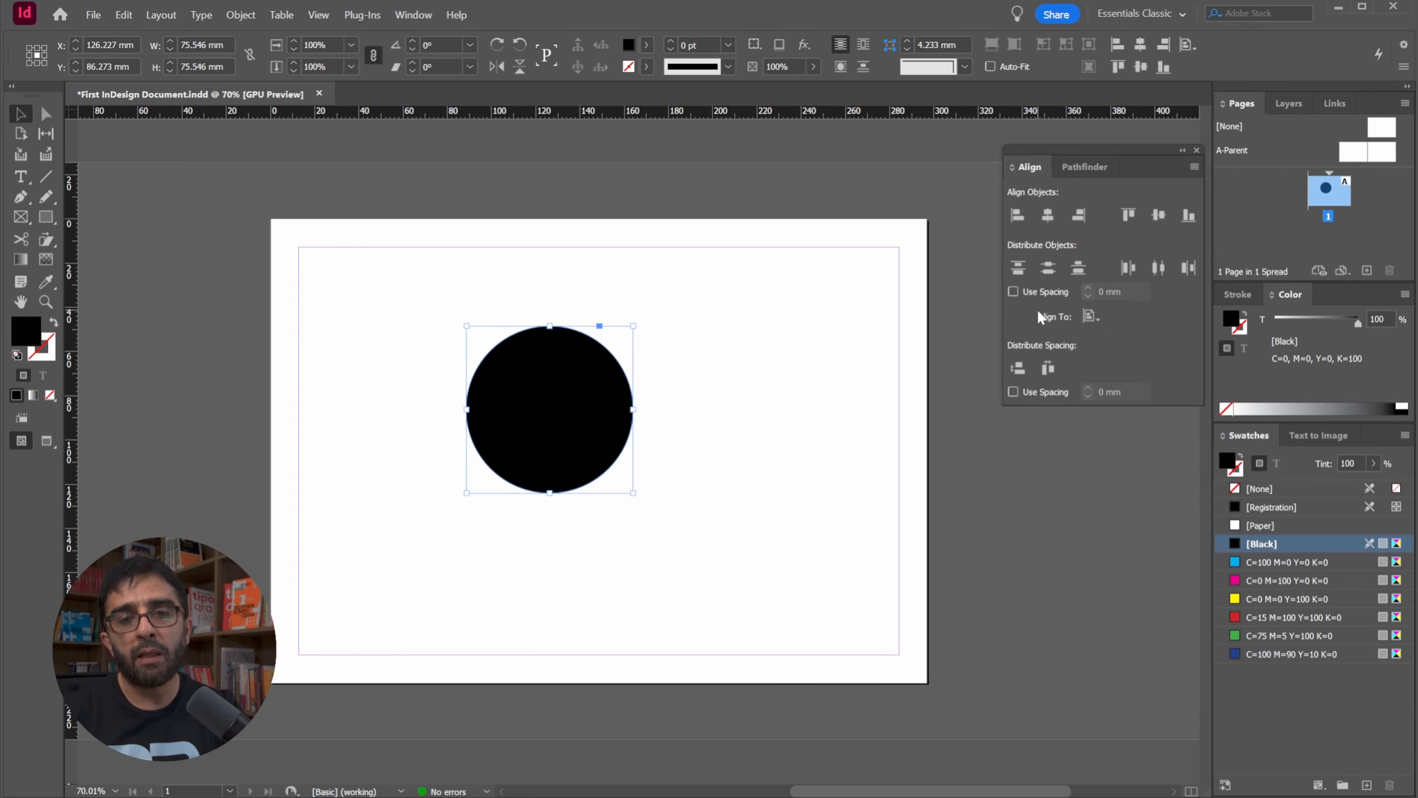
# Step: Add two new pages to the document to form a facing spread below page 1
pyautogui.click(1367, 271)
pyautogui.click(1367, 270)
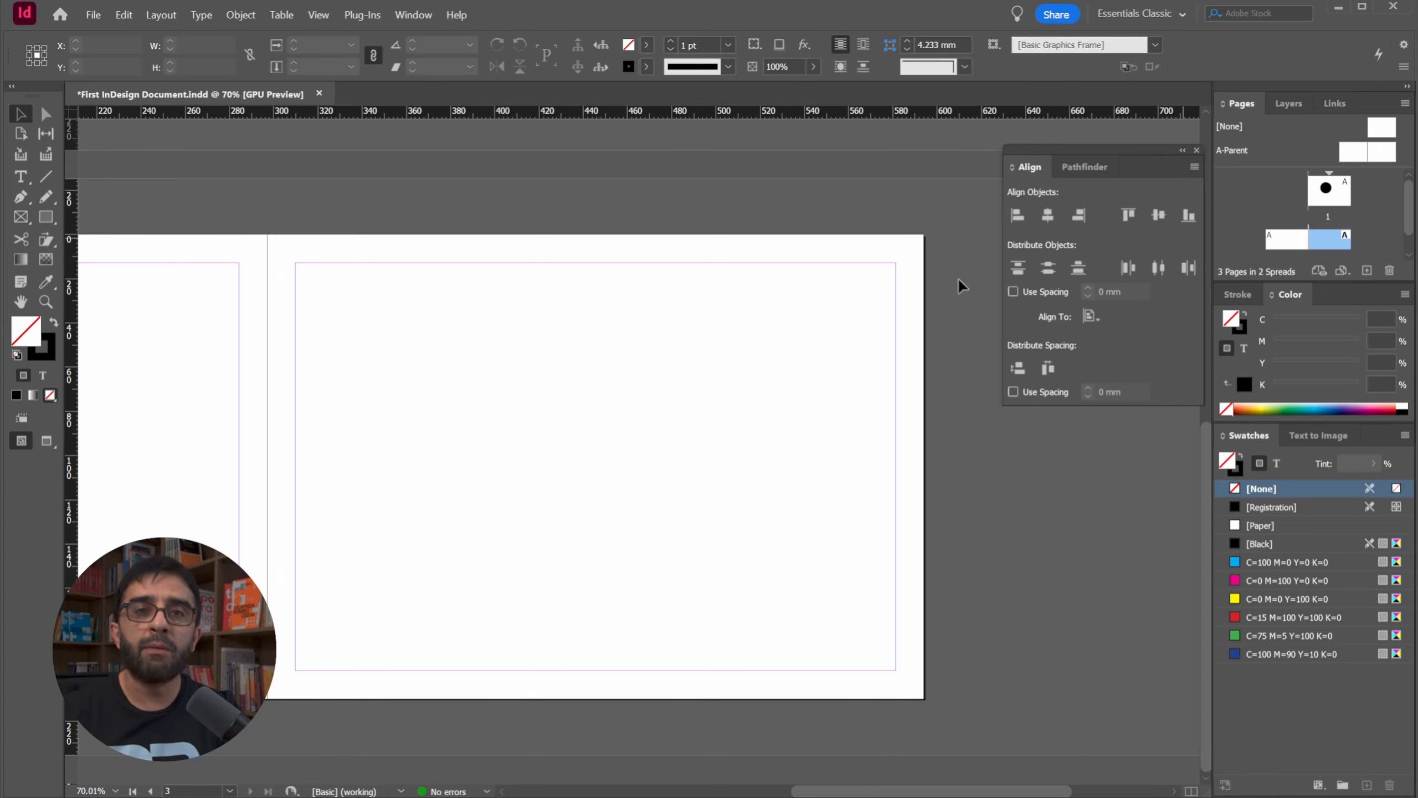
pyautogui.hotkey('ctrl', 'space')
pyautogui.moveTo(656, 369); pyautogui.dragTo(533, 392)
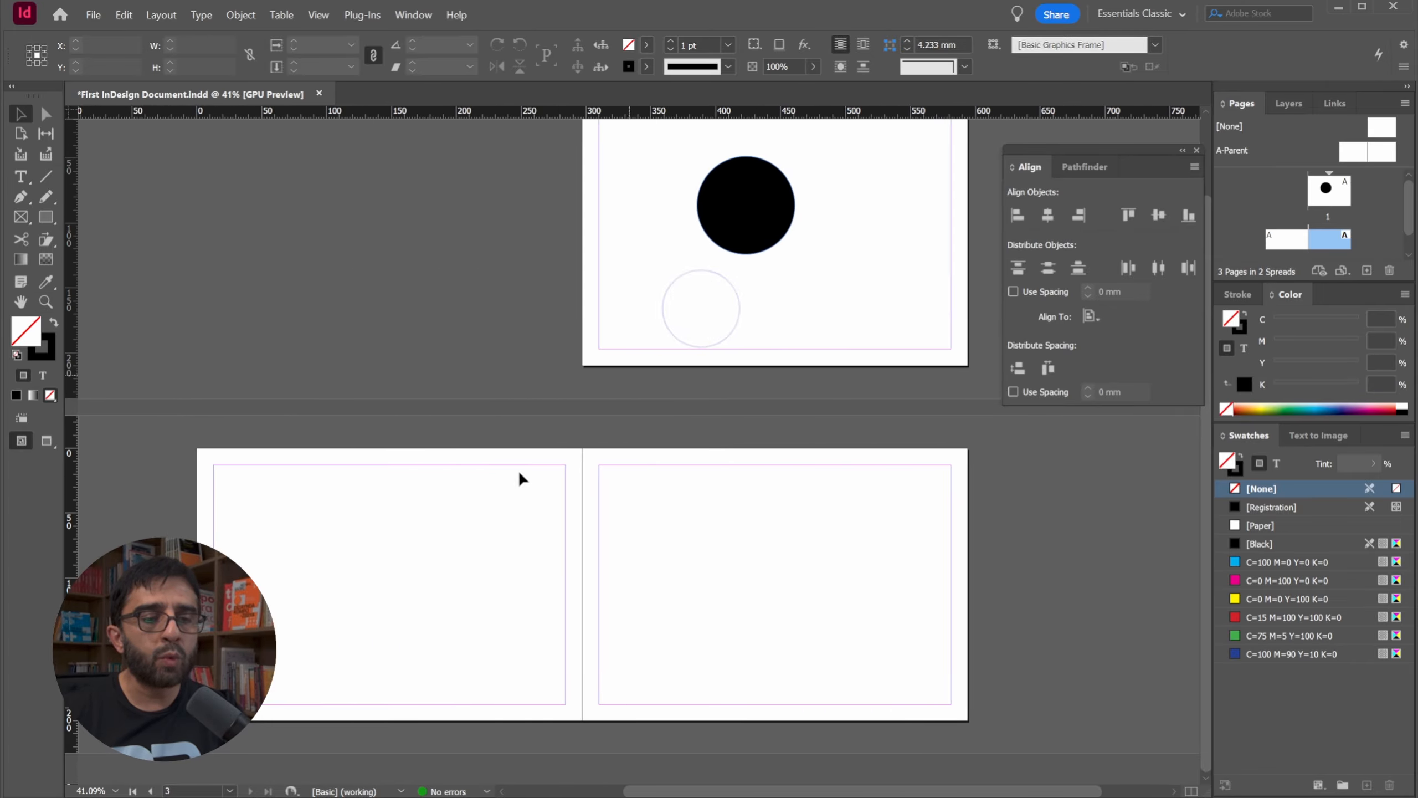
# Step: Move the black circle from page 1 to the new spread's left page, overlapping its top edge at about X 95 mm, Y 19 mm
pyautogui.moveTo(775, 212); pyautogui.dragTo(392, 542)
pyautogui.hotkey('ctrl', 'space')
pyautogui.moveTo(403, 599); pyautogui.dragTo(422, 598)
pyautogui.press('space')
pyautogui.moveTo(635, 515); pyautogui.dragTo(654, 335)
pyautogui.hotkey('ctrl', 'space')
pyautogui.moveTo(579, 577); pyautogui.dragTo(589, 567)
pyautogui.press('space')
pyautogui.moveTo(590, 523); pyautogui.dragTo(594, 497)
pyautogui.moveTo(358, 445); pyautogui.dragTo(279, 358)
pyautogui.click(286, 366)
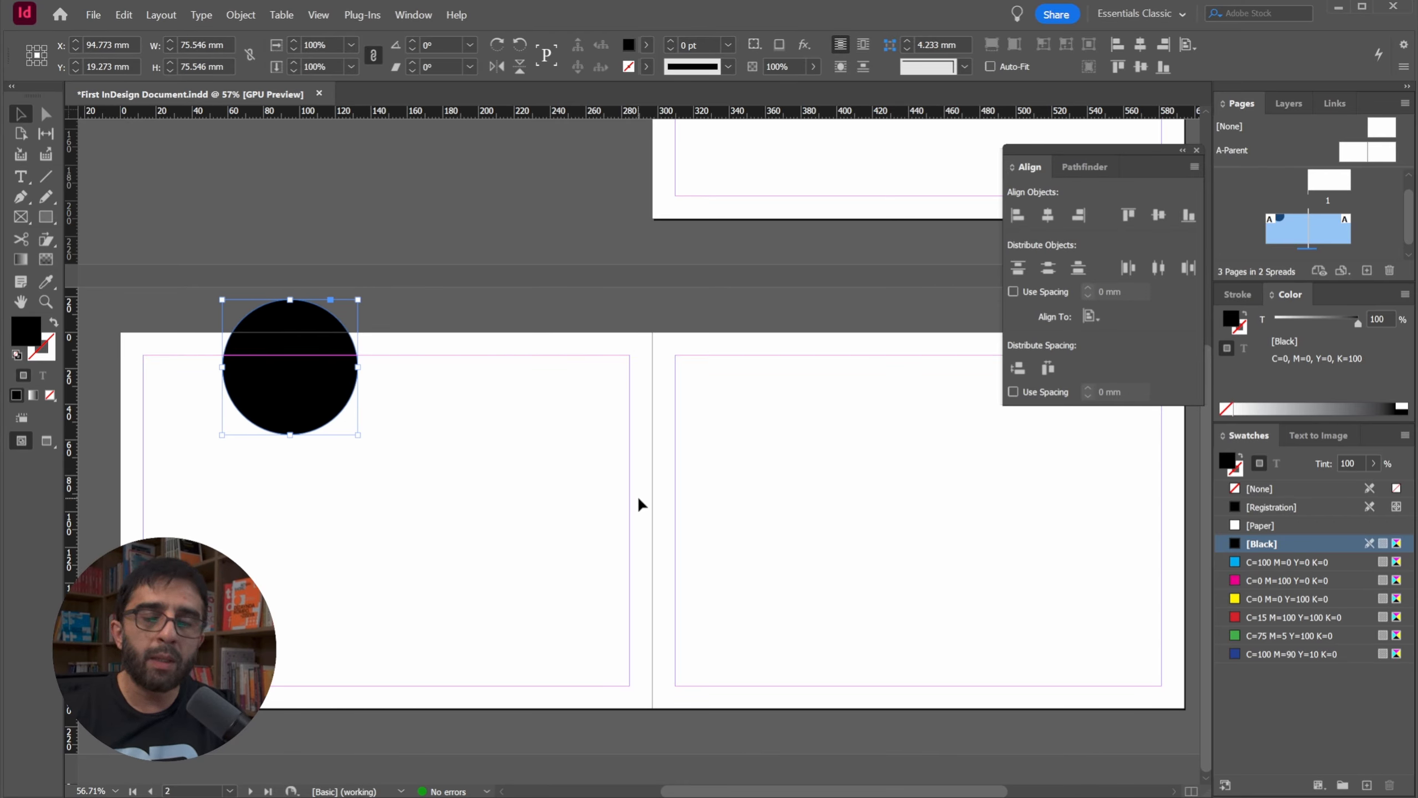
# Step: Scale the circle up proportionally to about 182.5 mm and position it over the left page's top edge
pyautogui.moveTo(358, 434); pyautogui.dragTo(550, 626)
pyautogui.moveTo(496, 533); pyautogui.dragTo(458, 503)
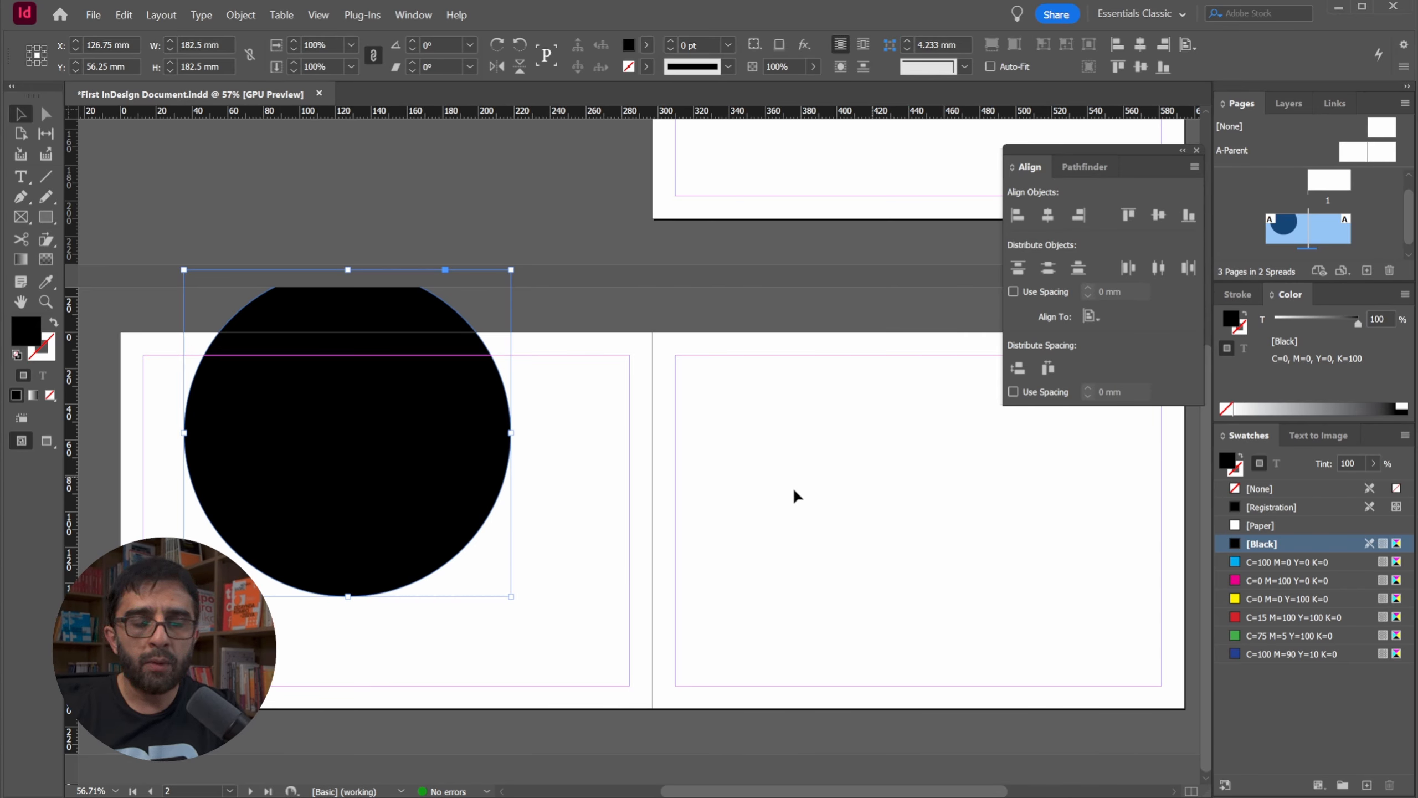
pyautogui.moveTo(405, 468); pyautogui.dragTo(413, 459)
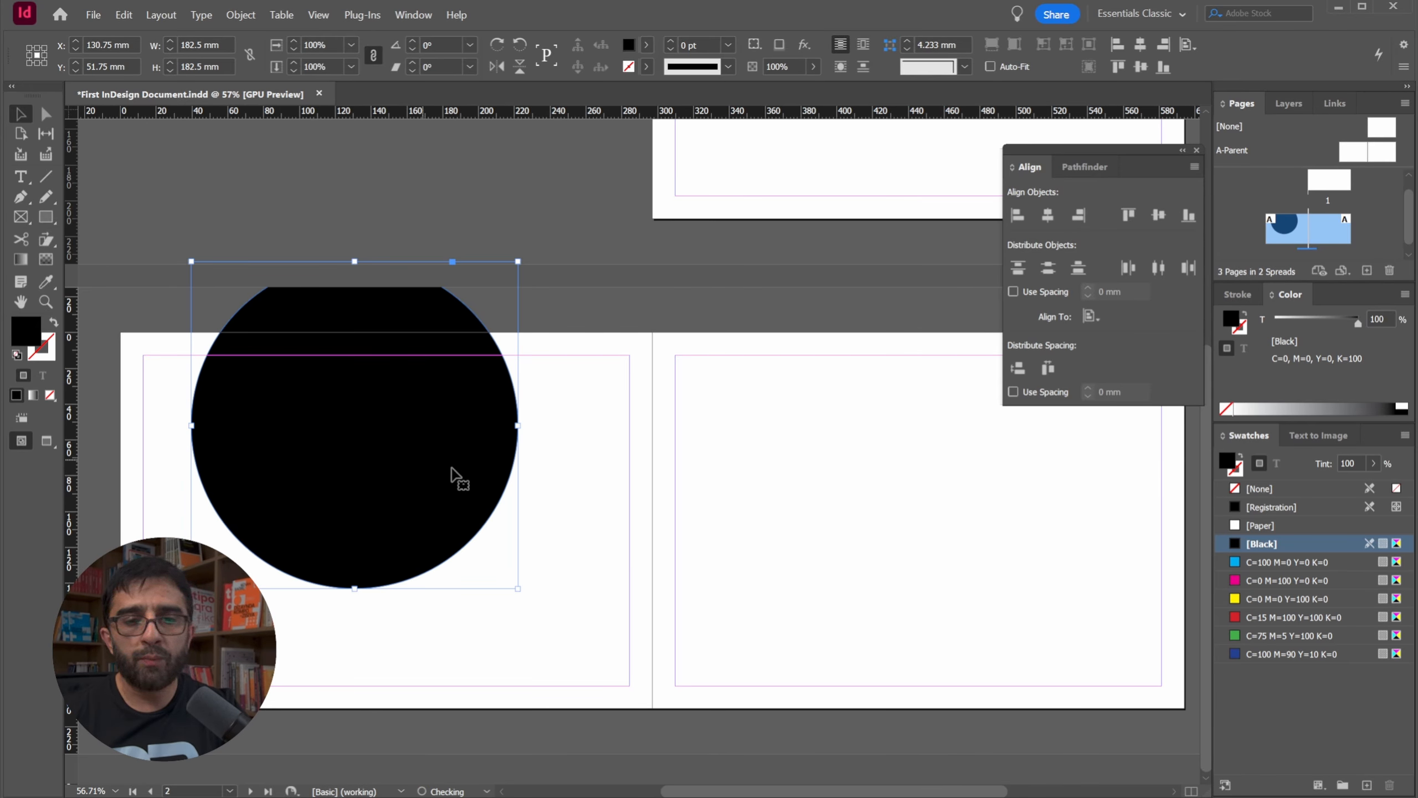
# Step: Keep Align to Page and align the large circle to the left page's horizontal and vertical centers
pyautogui.click(1091, 316)
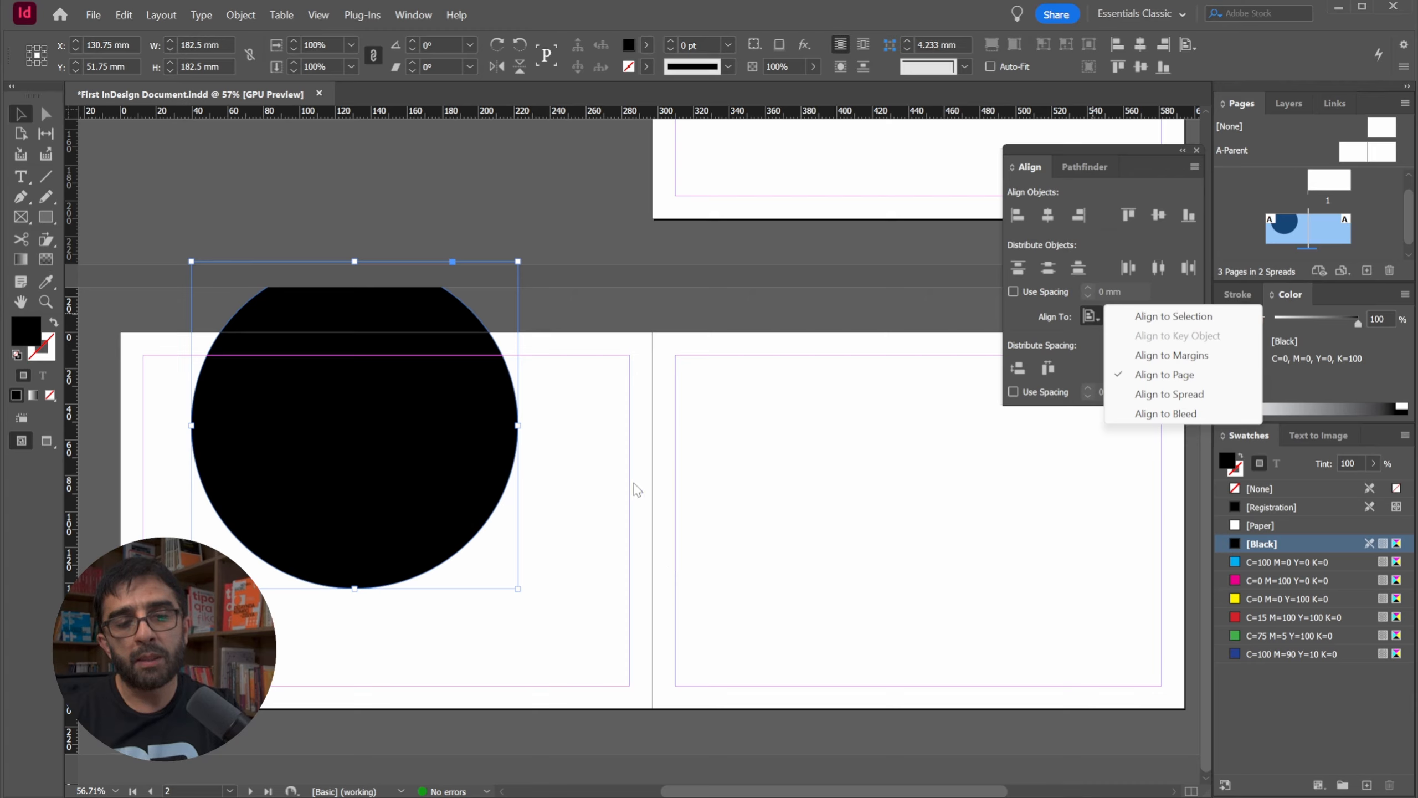
pyautogui.click(1179, 381)
pyautogui.click(1047, 215)
pyautogui.click(1159, 215)
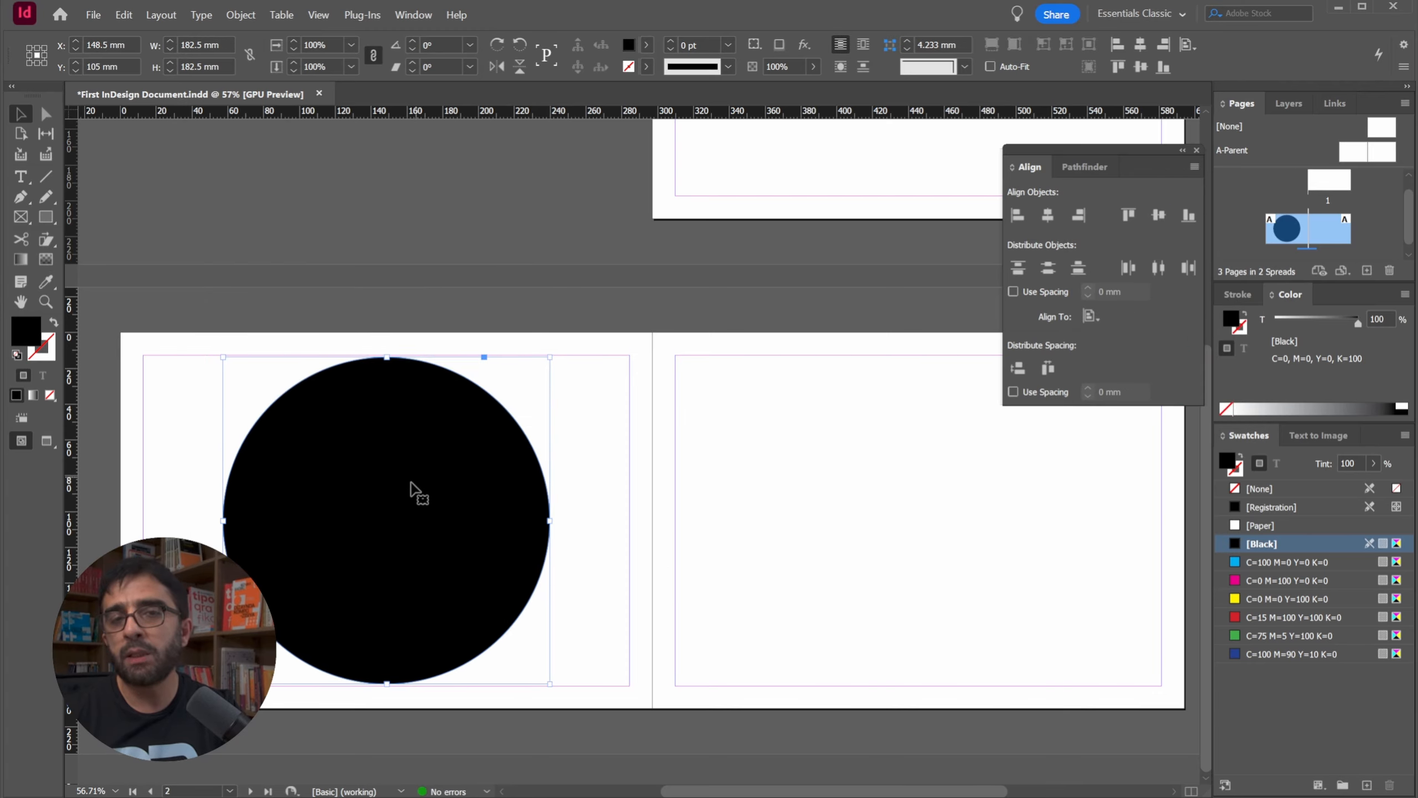
# Step: Move the circle onto the spread's right page and align it to that page's vertical center
pyautogui.moveTo(364, 471); pyautogui.dragTo(897, 393)
pyautogui.click(703, 414)
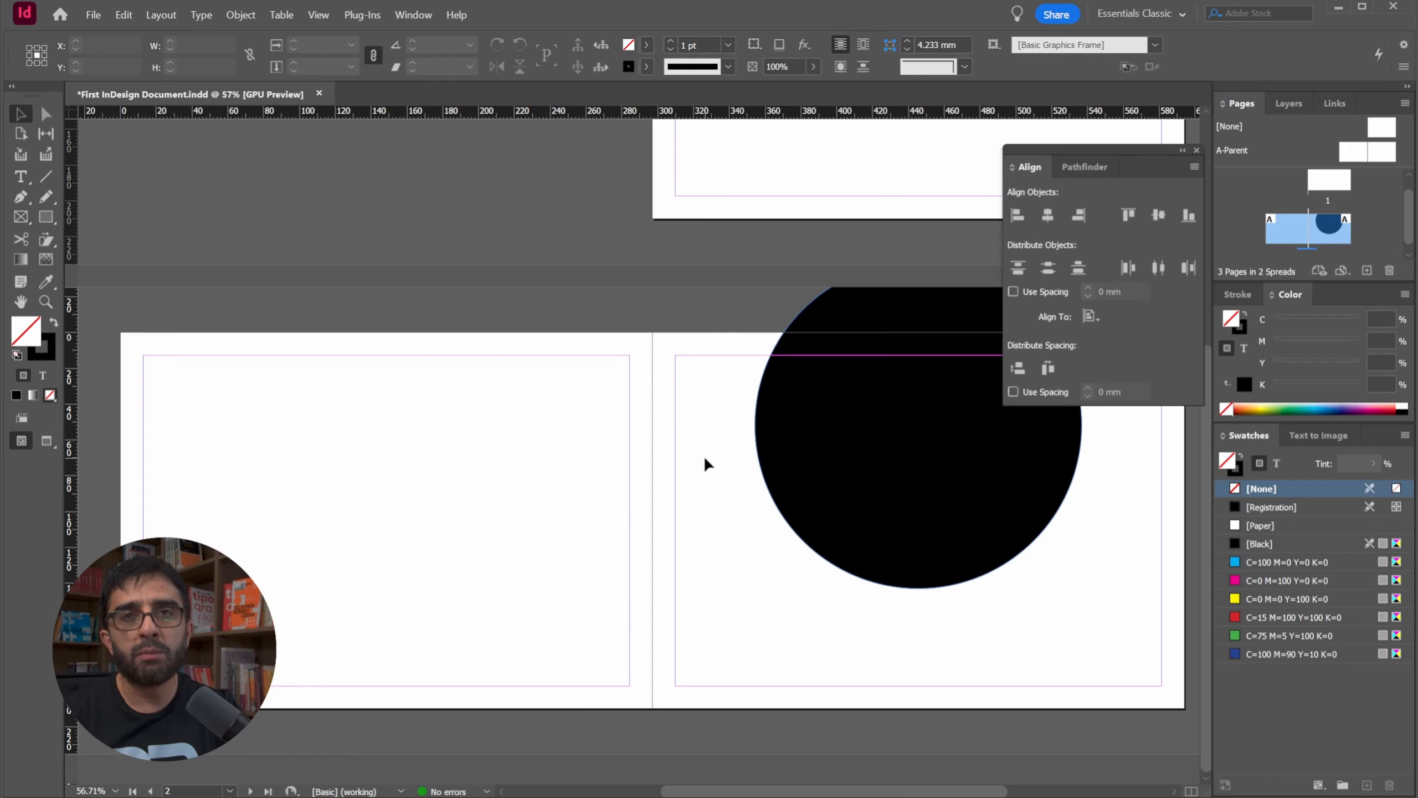
pyautogui.click(952, 372)
pyautogui.click(1131, 218)
pyautogui.click(1162, 219)
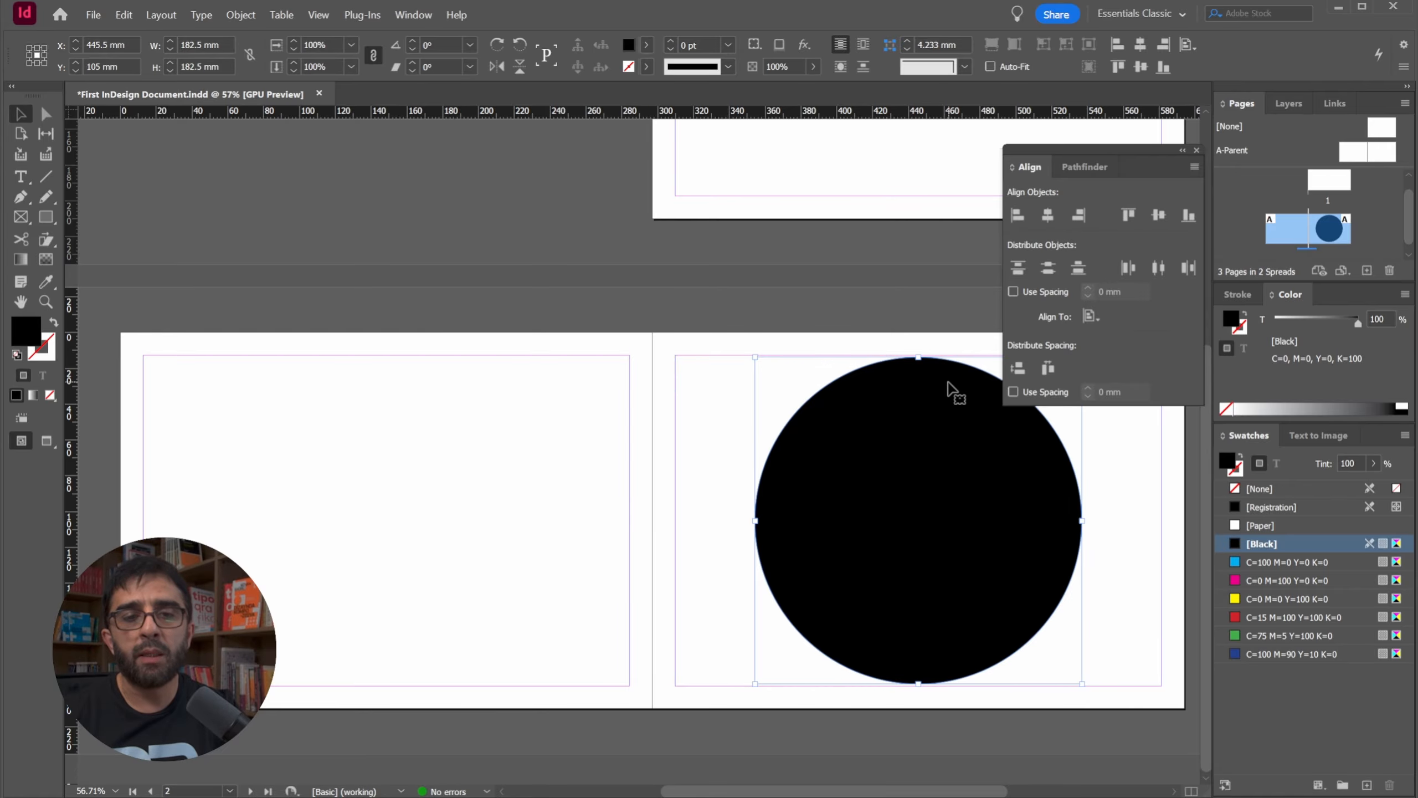
# Step: Switch to Align to Spread, move the circle off-center, and align it to the spread's horizontal and vertical centers
pyautogui.click(1091, 316)
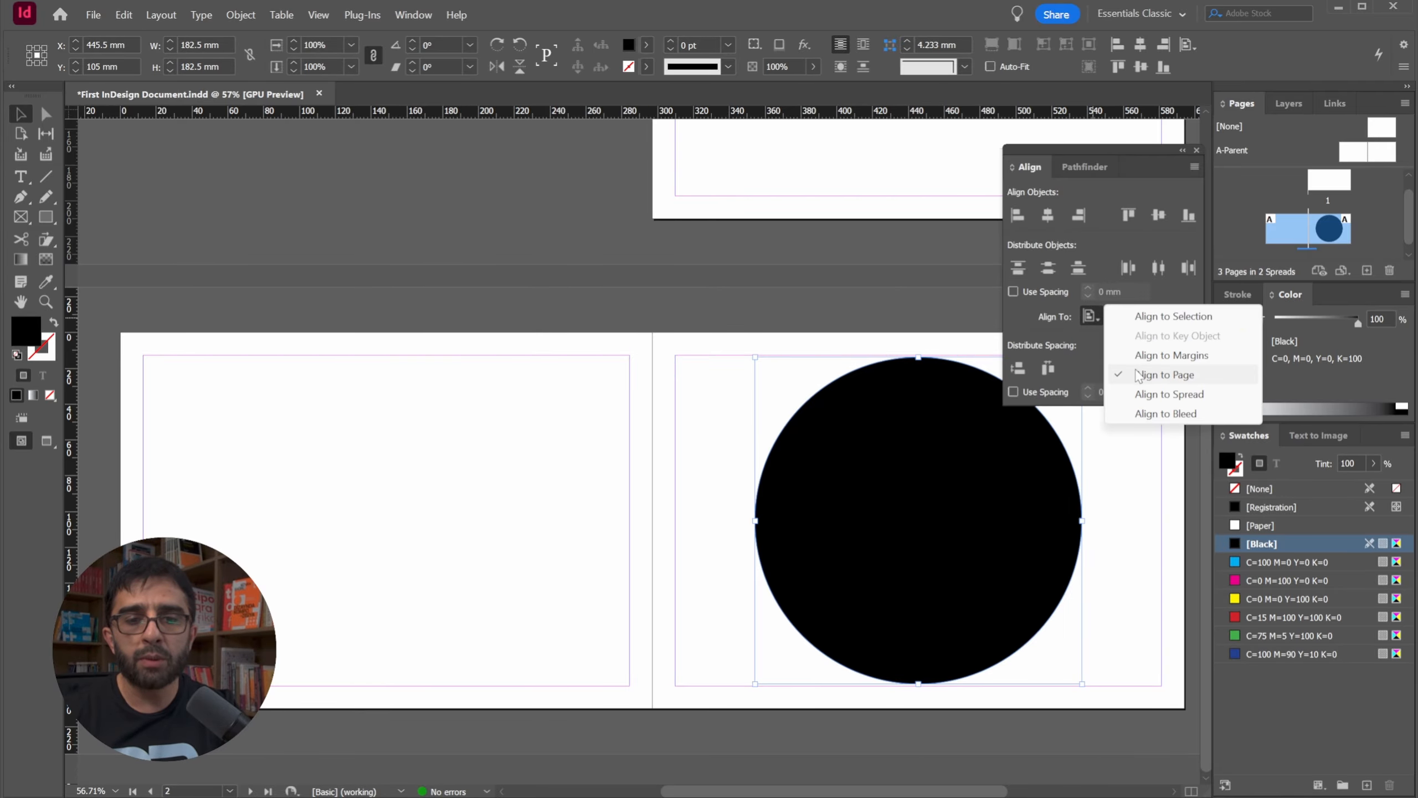
pyautogui.click(1169, 394)
pyautogui.moveTo(972, 492); pyautogui.dragTo(922, 336)
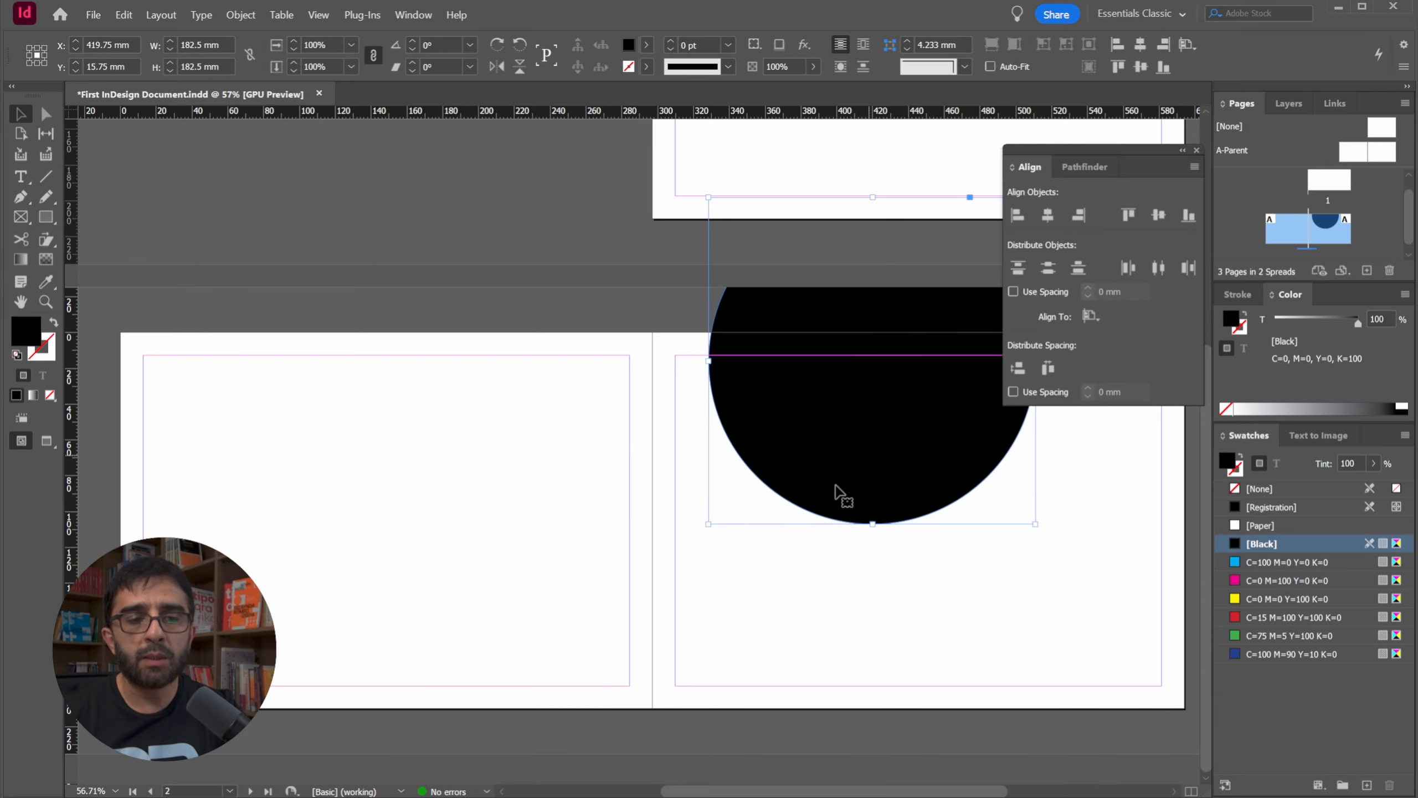
pyautogui.click(1048, 215)
pyautogui.click(1158, 215)
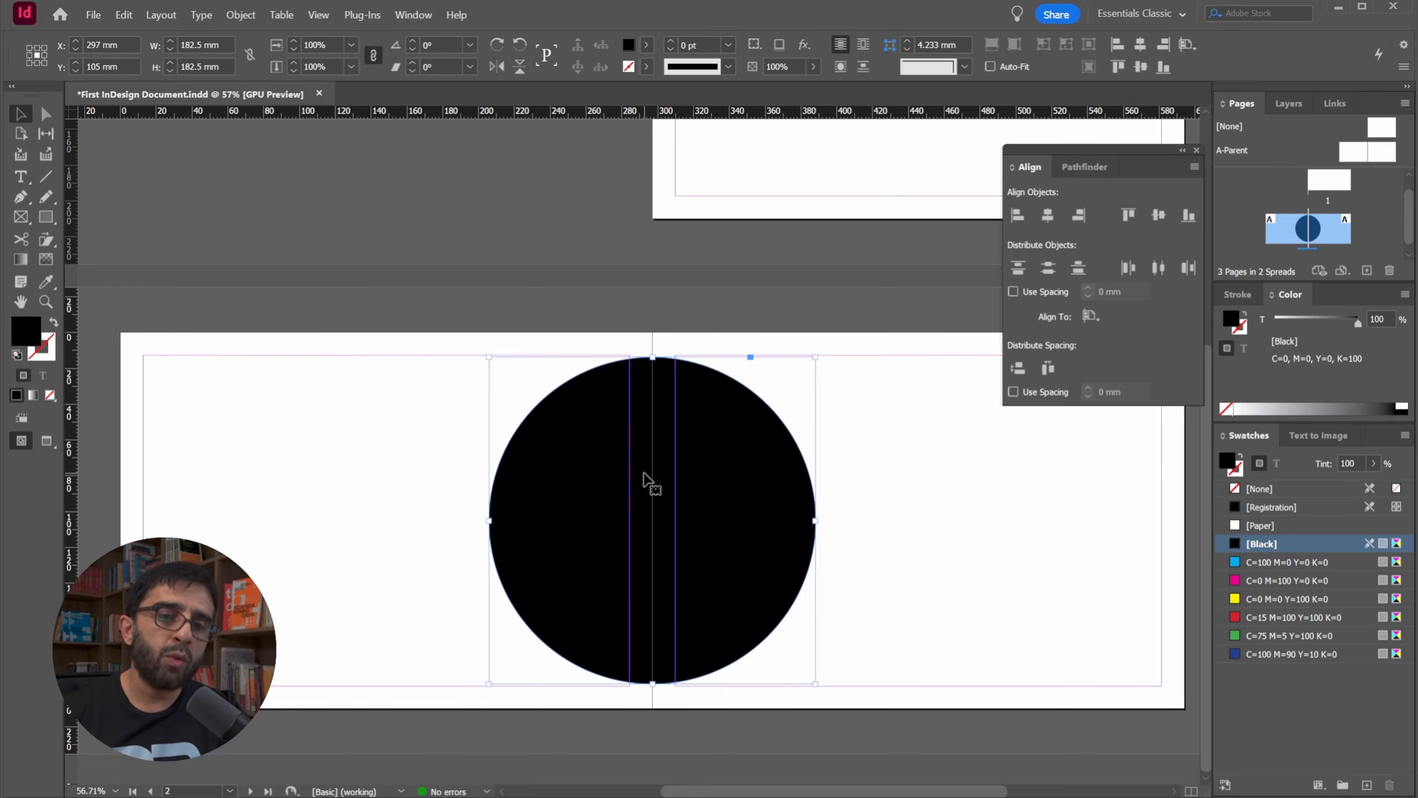
# Step: Move the circle from the spread back to page 1, scale it to about 92 mm and place it in the page's upper left
pyautogui.click(1087, 320)
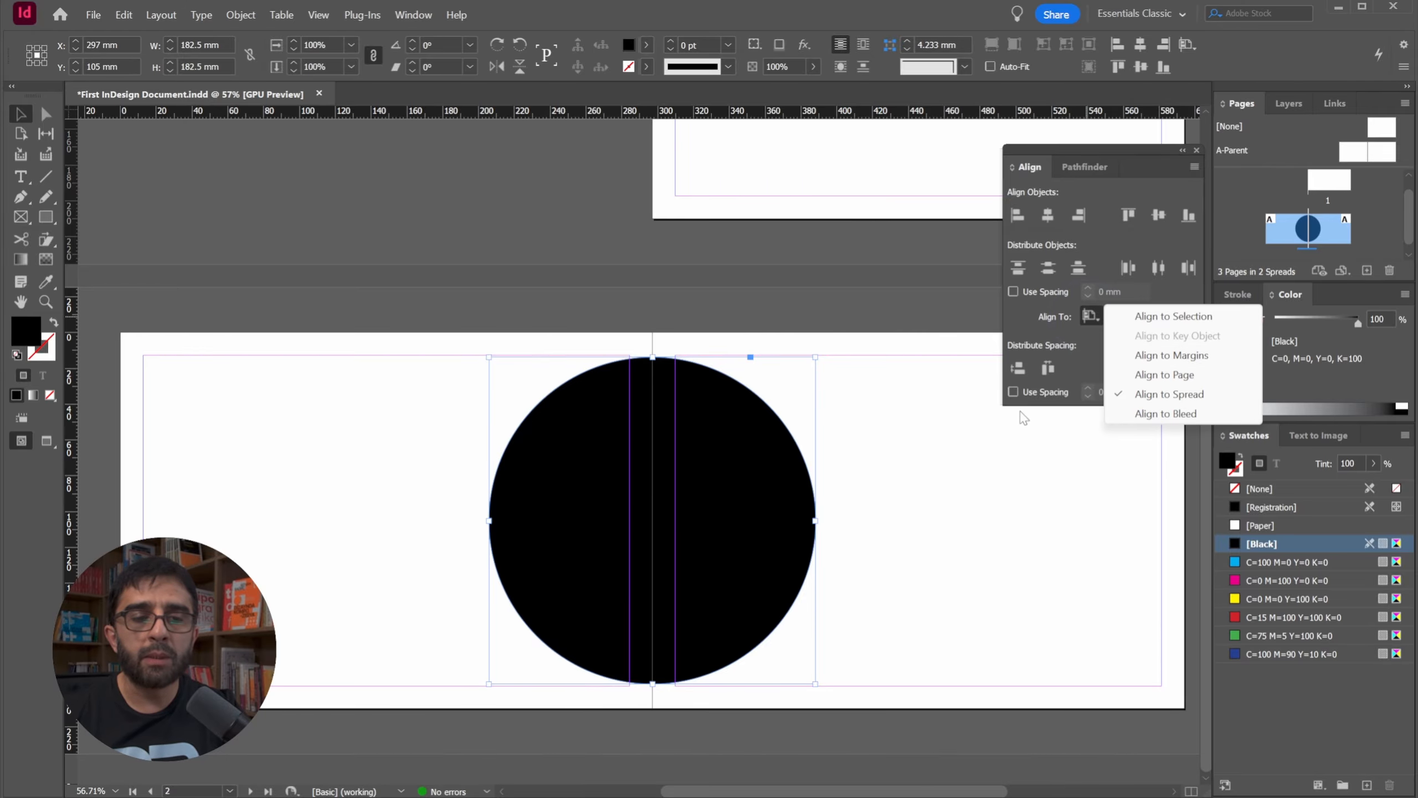
pyautogui.click(802, 454)
pyautogui.moveTo(822, 332); pyautogui.dragTo(514, 603)
pyautogui.moveTo(382, 675); pyautogui.dragTo(800, 288)
pyautogui.press('z')
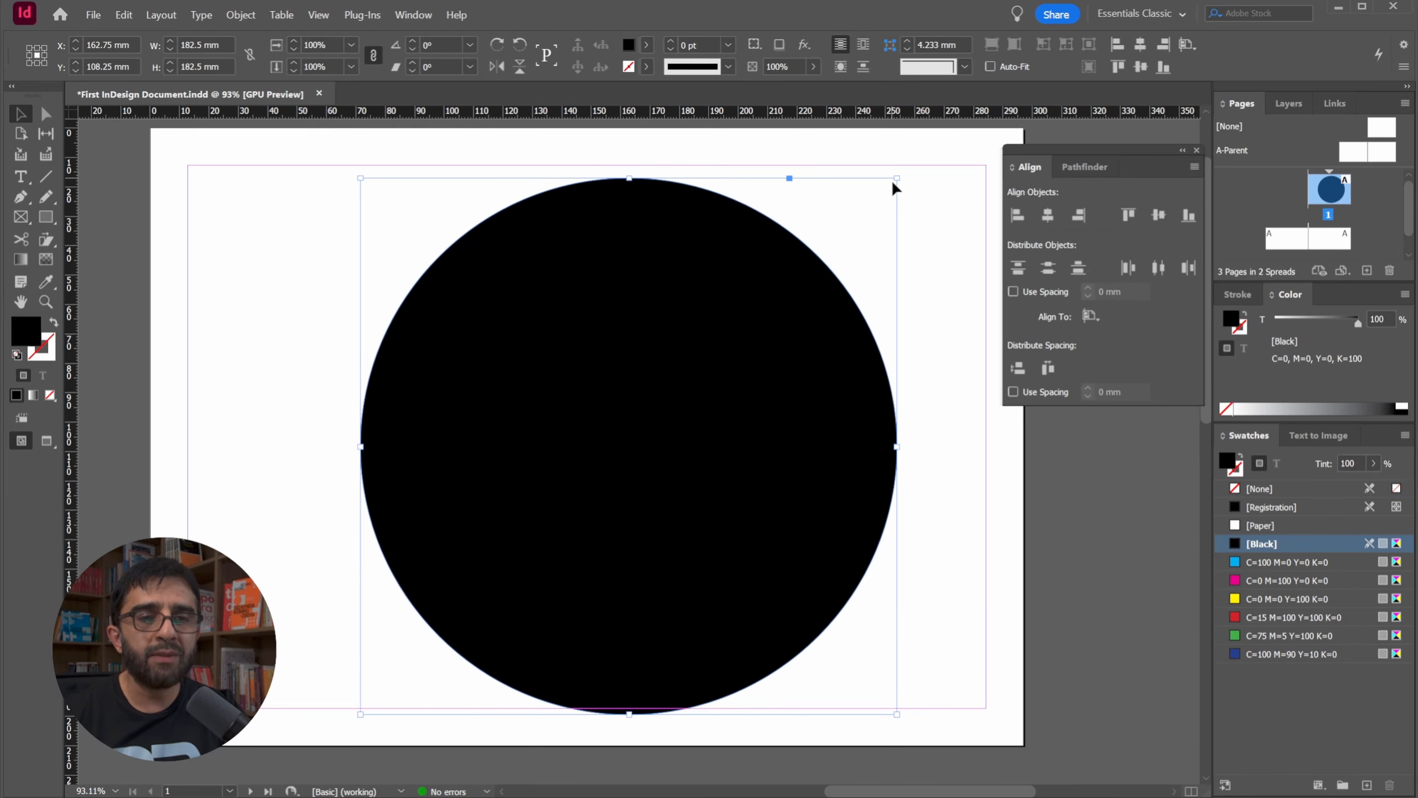
pyautogui.moveTo(898, 176); pyautogui.dragTo(634, 444)
pyautogui.moveTo(581, 520); pyautogui.dragTo(458, 269)
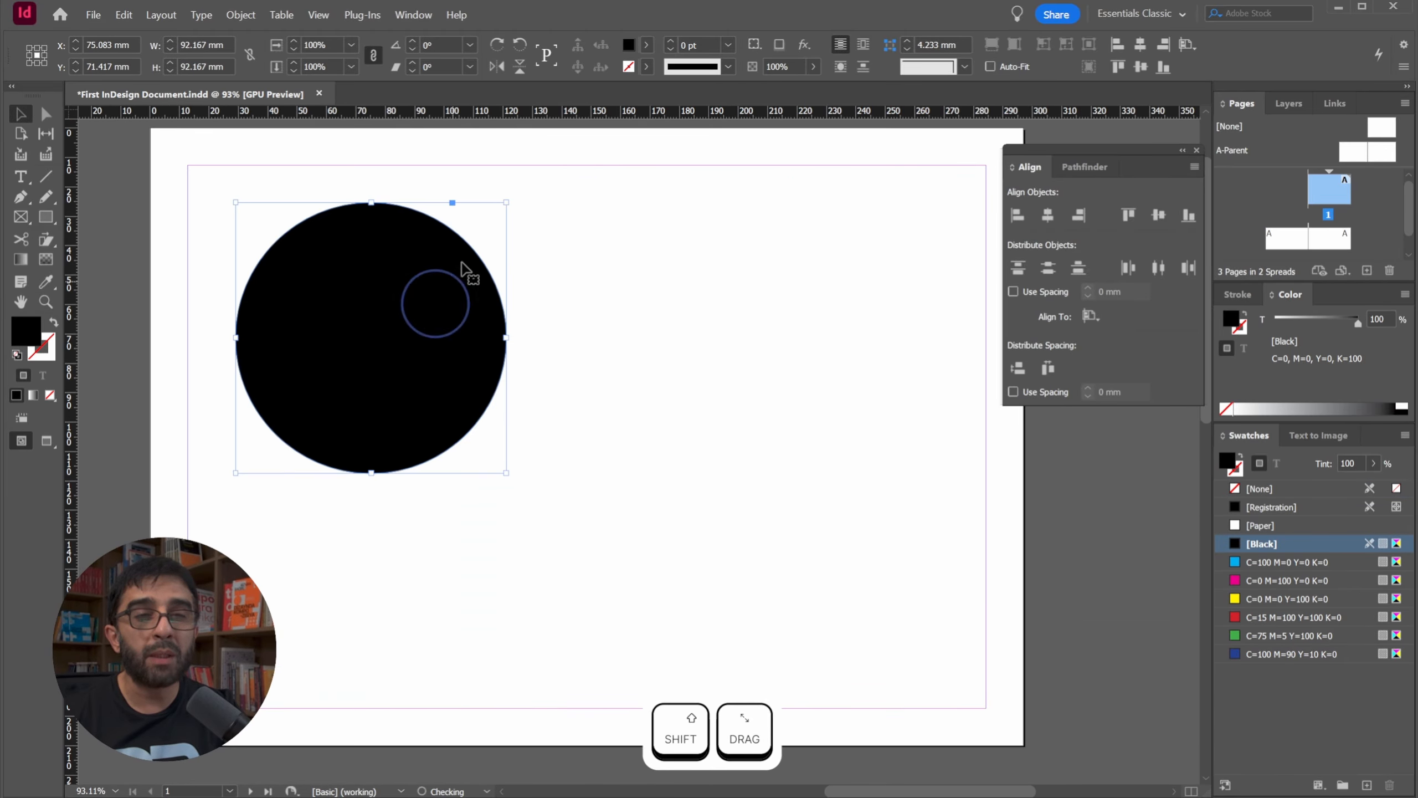
# Step: Duplicate the black circle toward the page's lower right, fill the copy with C=100 M=0 Y=0 K=0, and scale it to about 60 mm
pyautogui.moveTo(464, 321); pyautogui.dragTo(693, 476)
pyautogui.click(1285, 562)
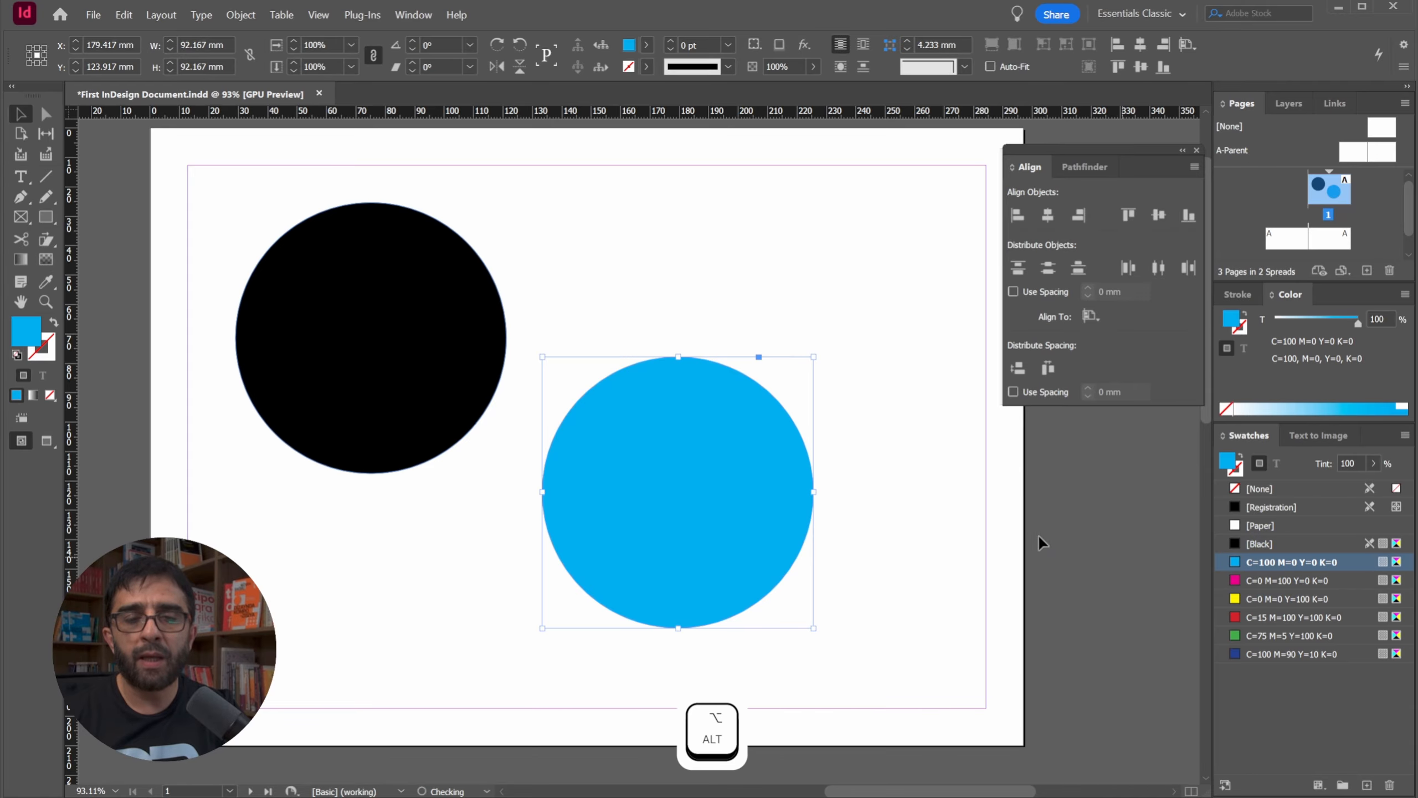
pyautogui.moveTo(814, 355); pyautogui.dragTo(719, 452)
pyautogui.moveTo(665, 520); pyautogui.dragTo(704, 421)
pyautogui.click(783, 296)
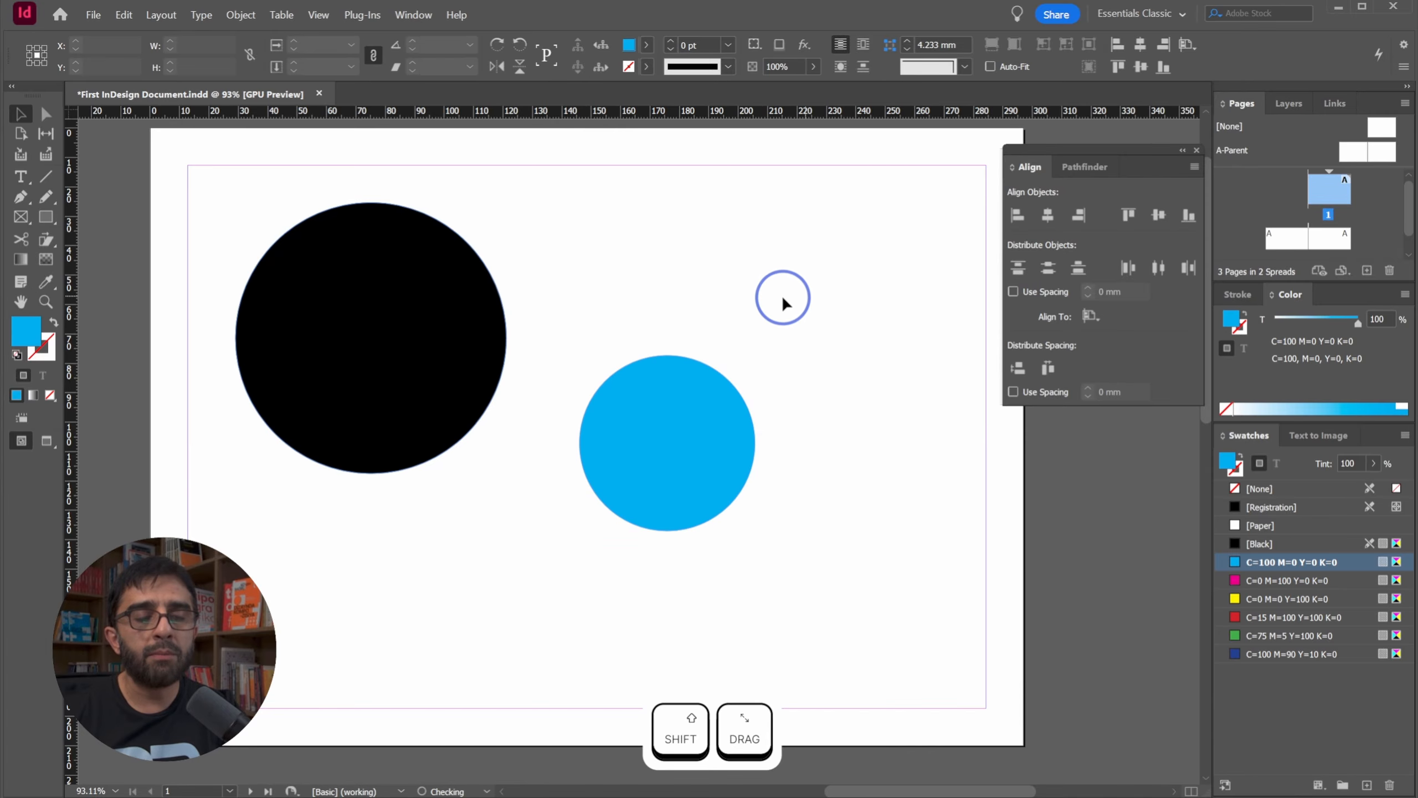
# Step: Scale the cyan circle down to about 50 mm and place it concentrically on the black circle
pyautogui.moveTo(756, 301); pyautogui.dragTo(776, 342)
pyautogui.click(749, 422)
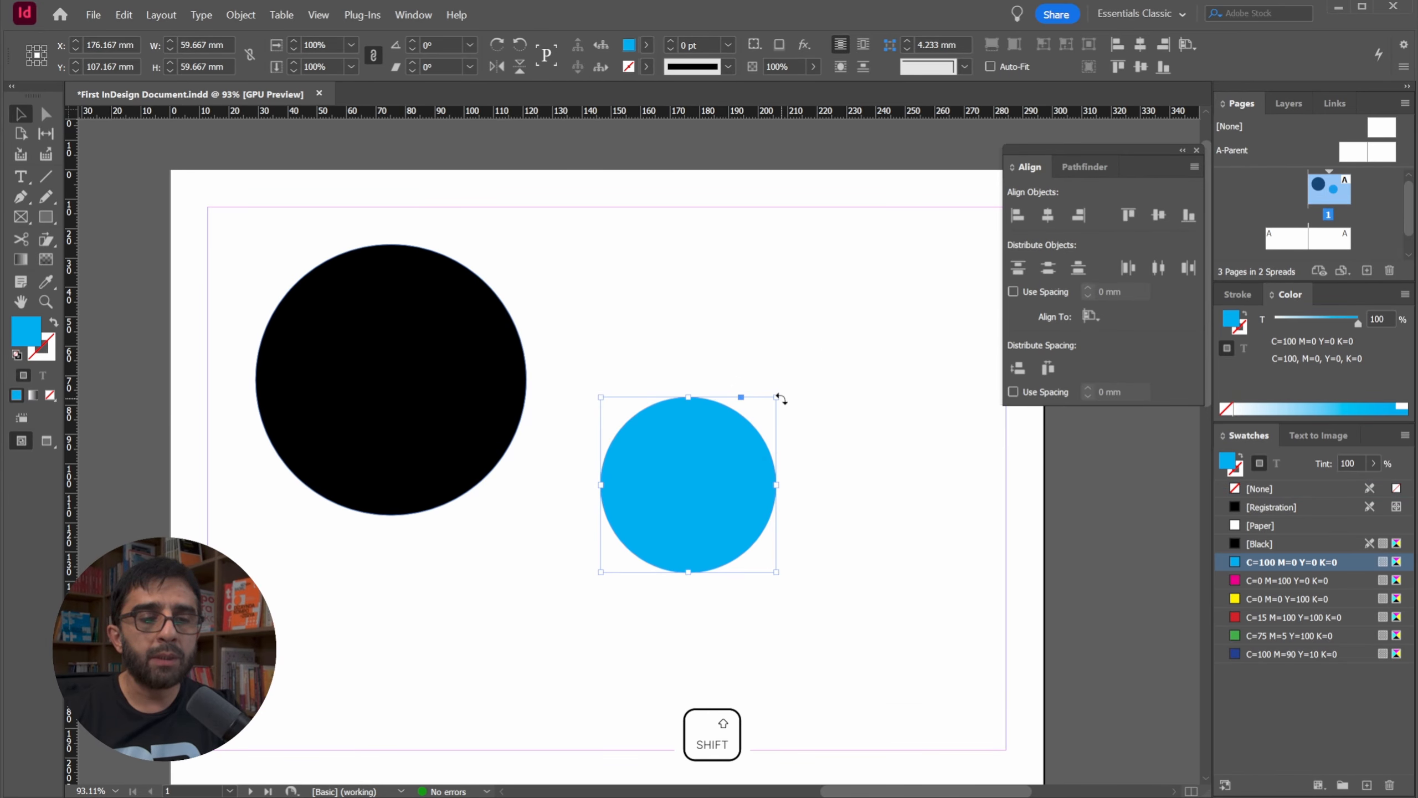
pyautogui.moveTo(776, 397); pyautogui.dragTo(760, 425)
pyautogui.moveTo(695, 486); pyautogui.dragTo(432, 390)
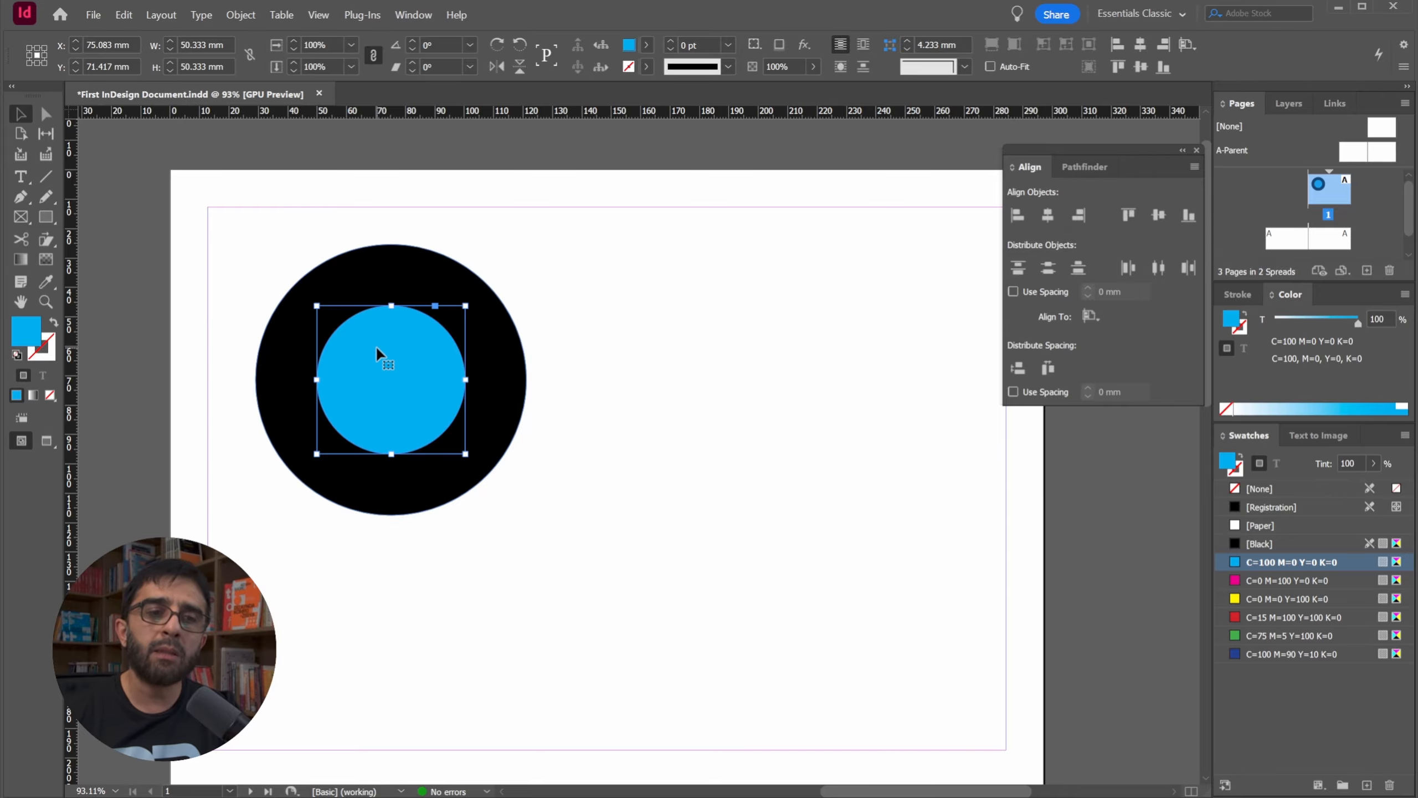
# Step: Move the cyan circle off the black circle toward the page's lower right, and set both circles to Align to Selection
pyautogui.click(592, 298)
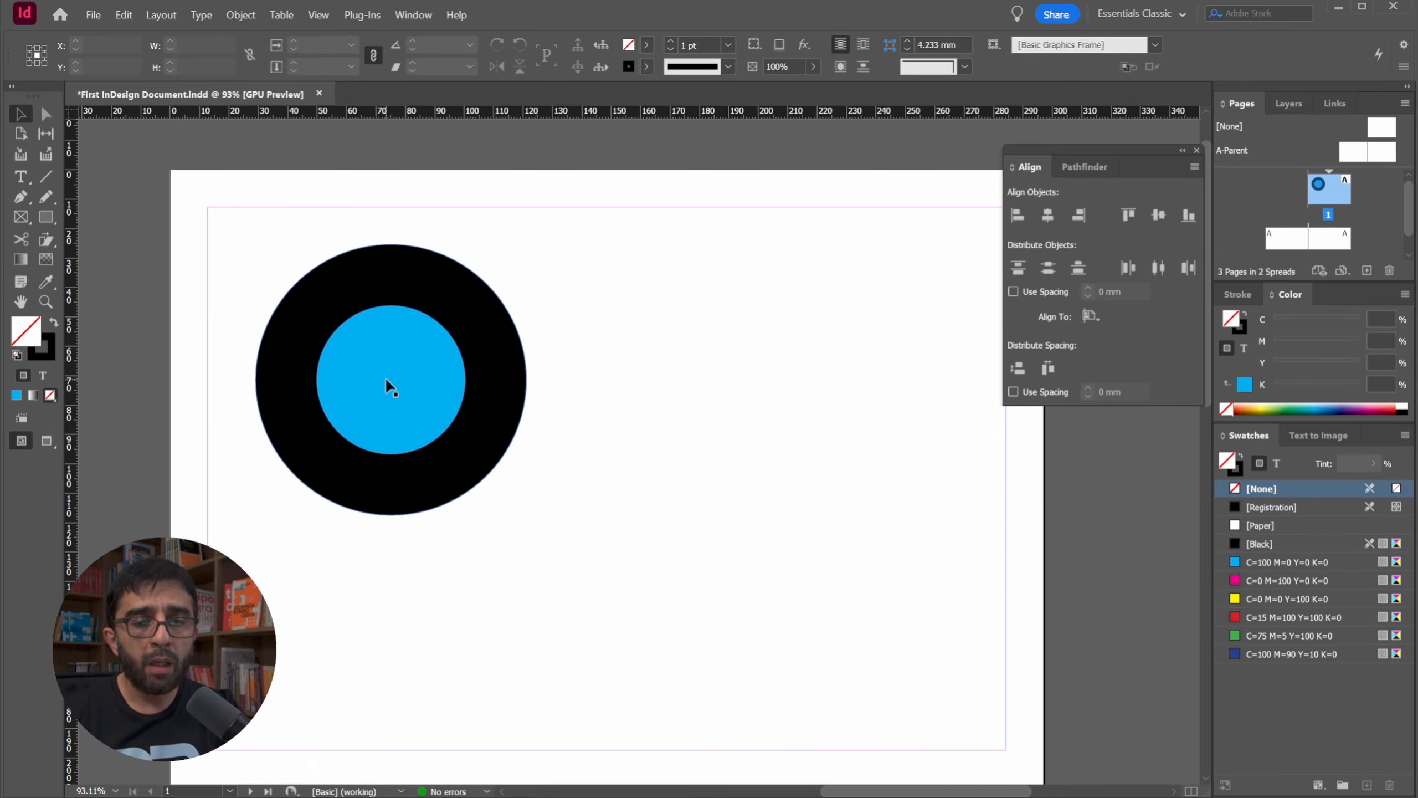
pyautogui.moveTo(388, 383); pyautogui.dragTo(829, 545)
pyautogui.moveTo(903, 221); pyautogui.dragTo(334, 659)
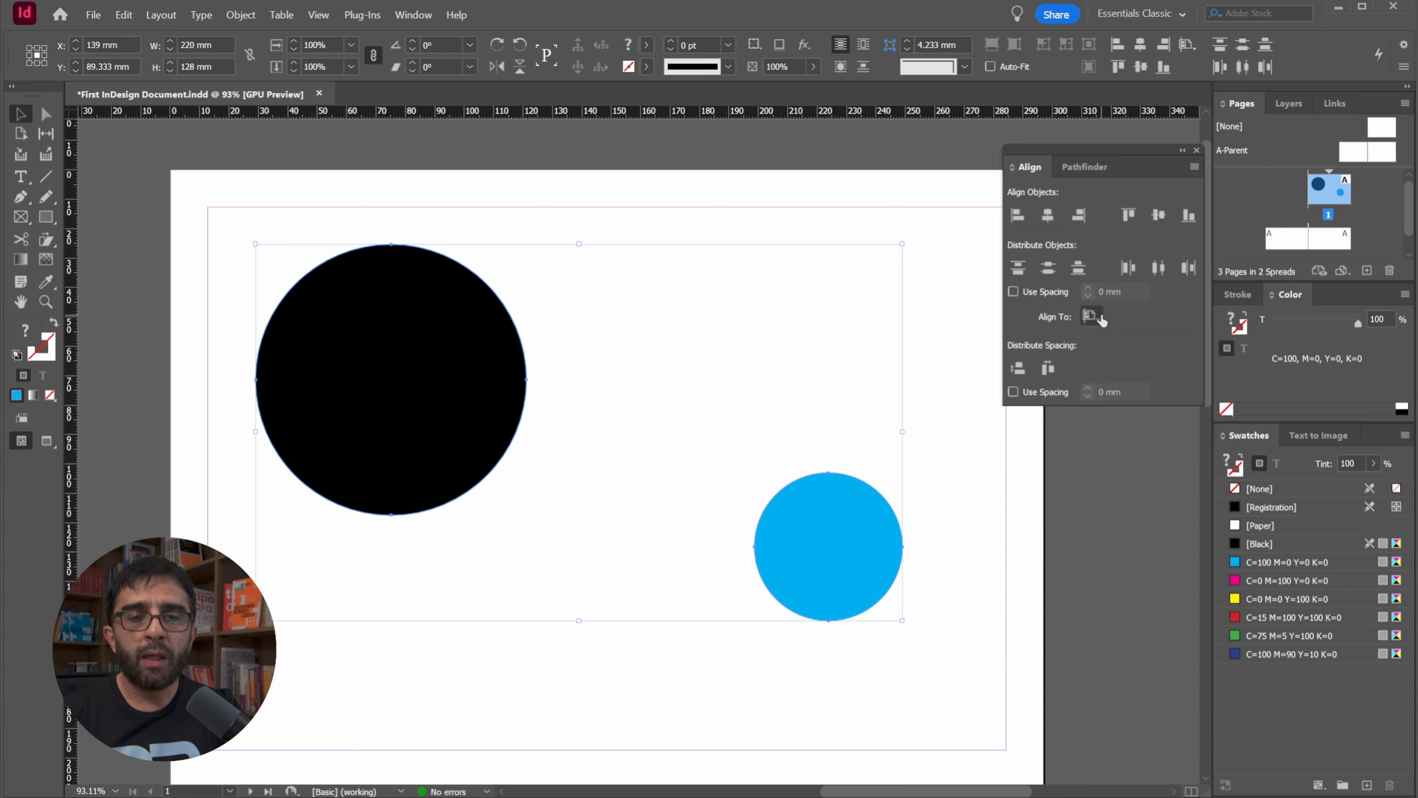
pyautogui.click(1092, 317)
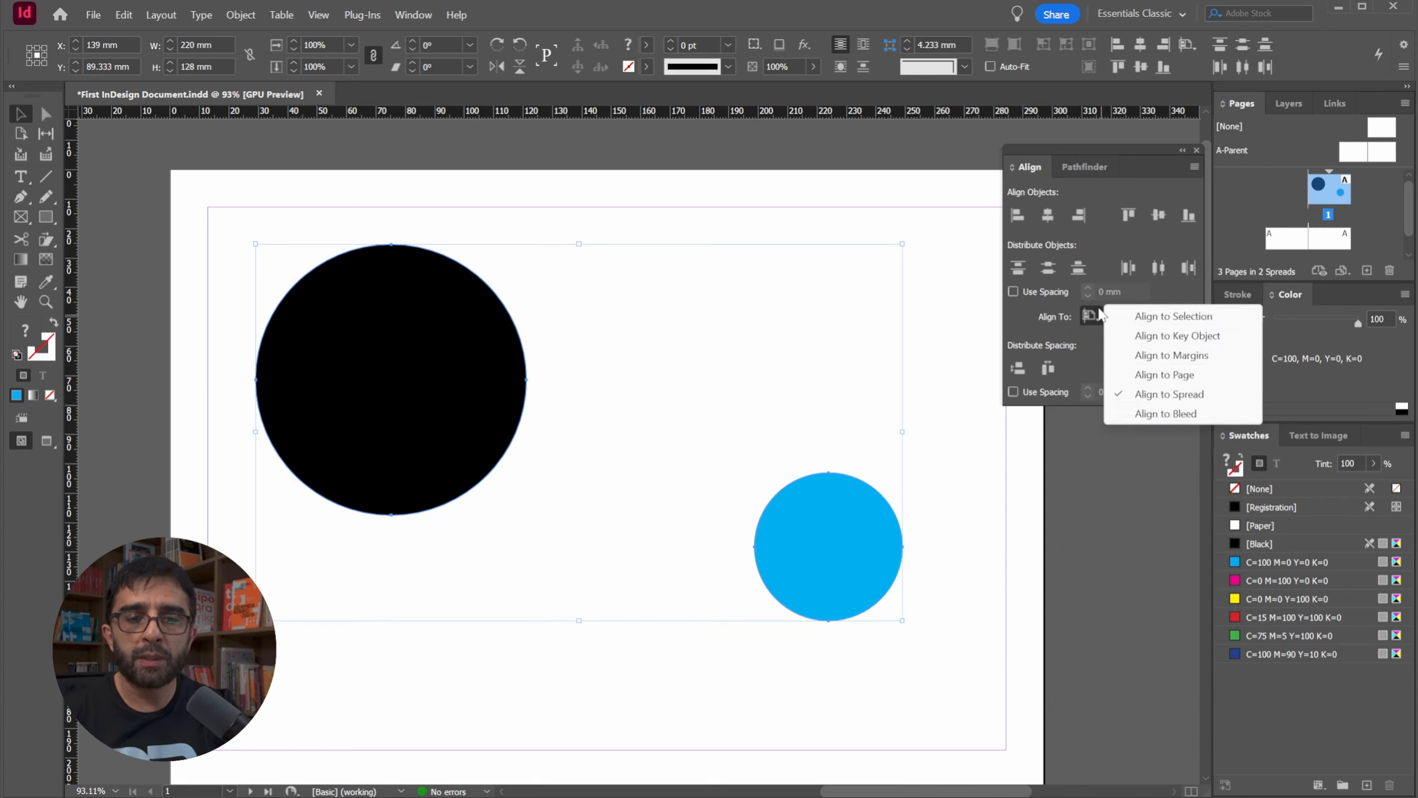
pyautogui.click(1156, 317)
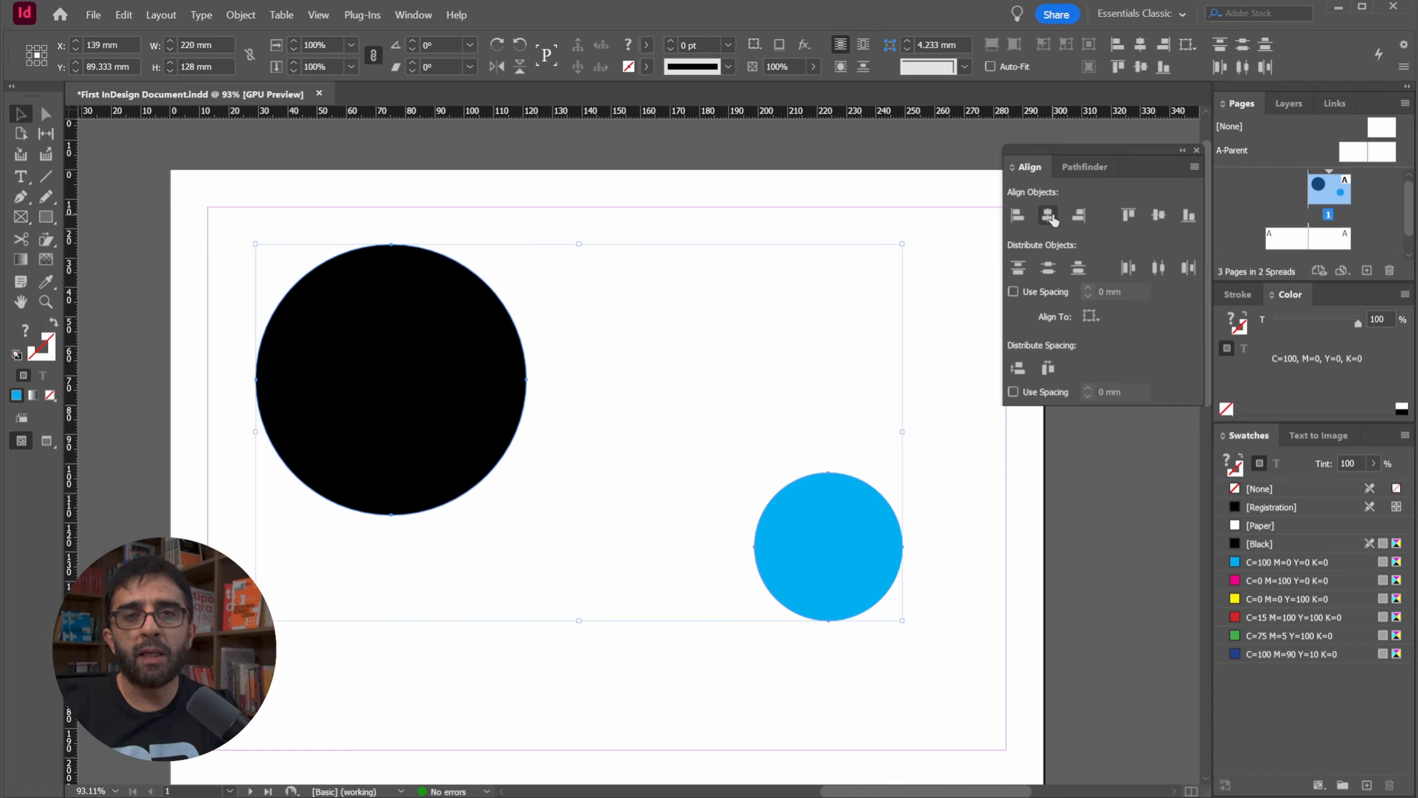
# Step: Align the two circles' horizontal and vertical centers to the selection, and undo both alignments
pyautogui.click(1050, 217)
pyautogui.click(1159, 215)
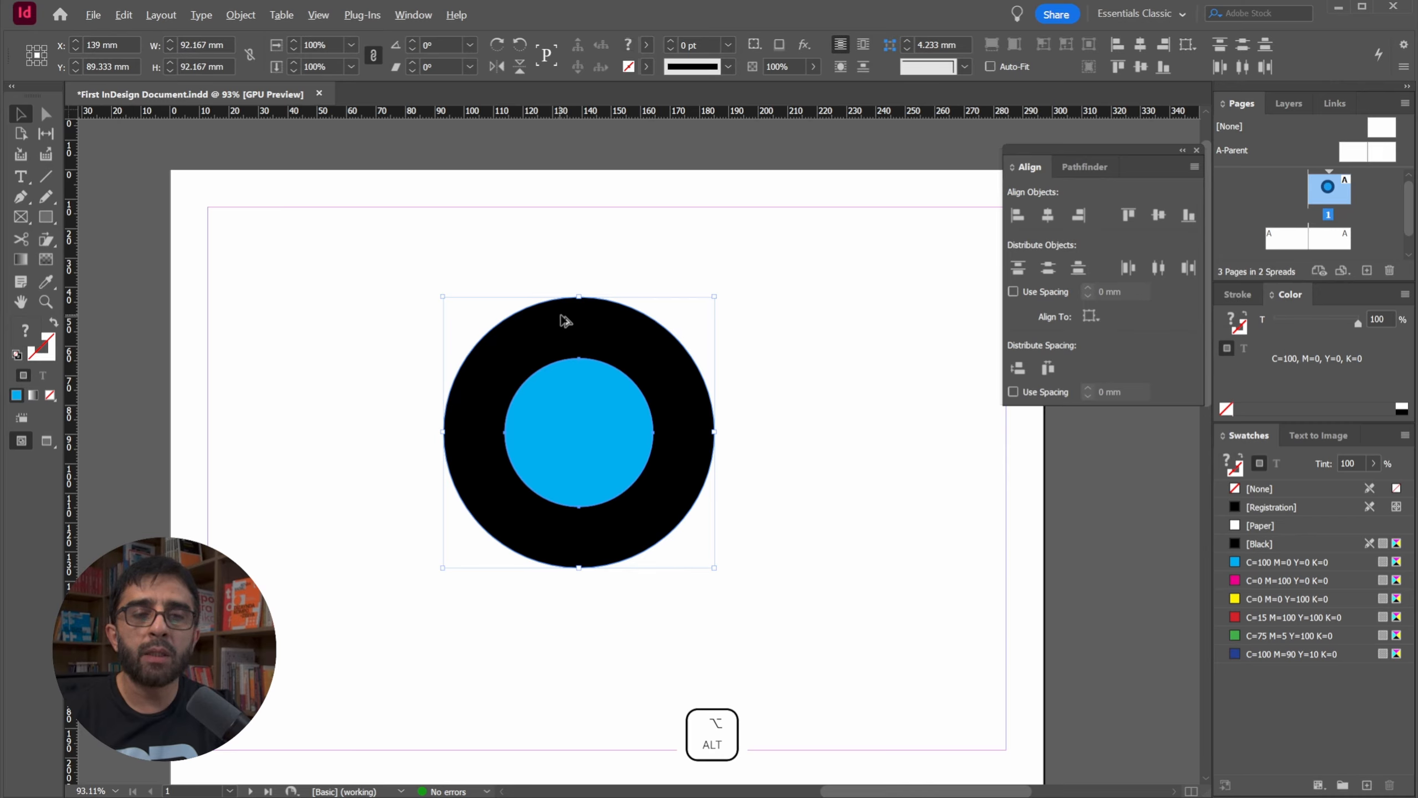
pyautogui.hotkey('alt', 'z')
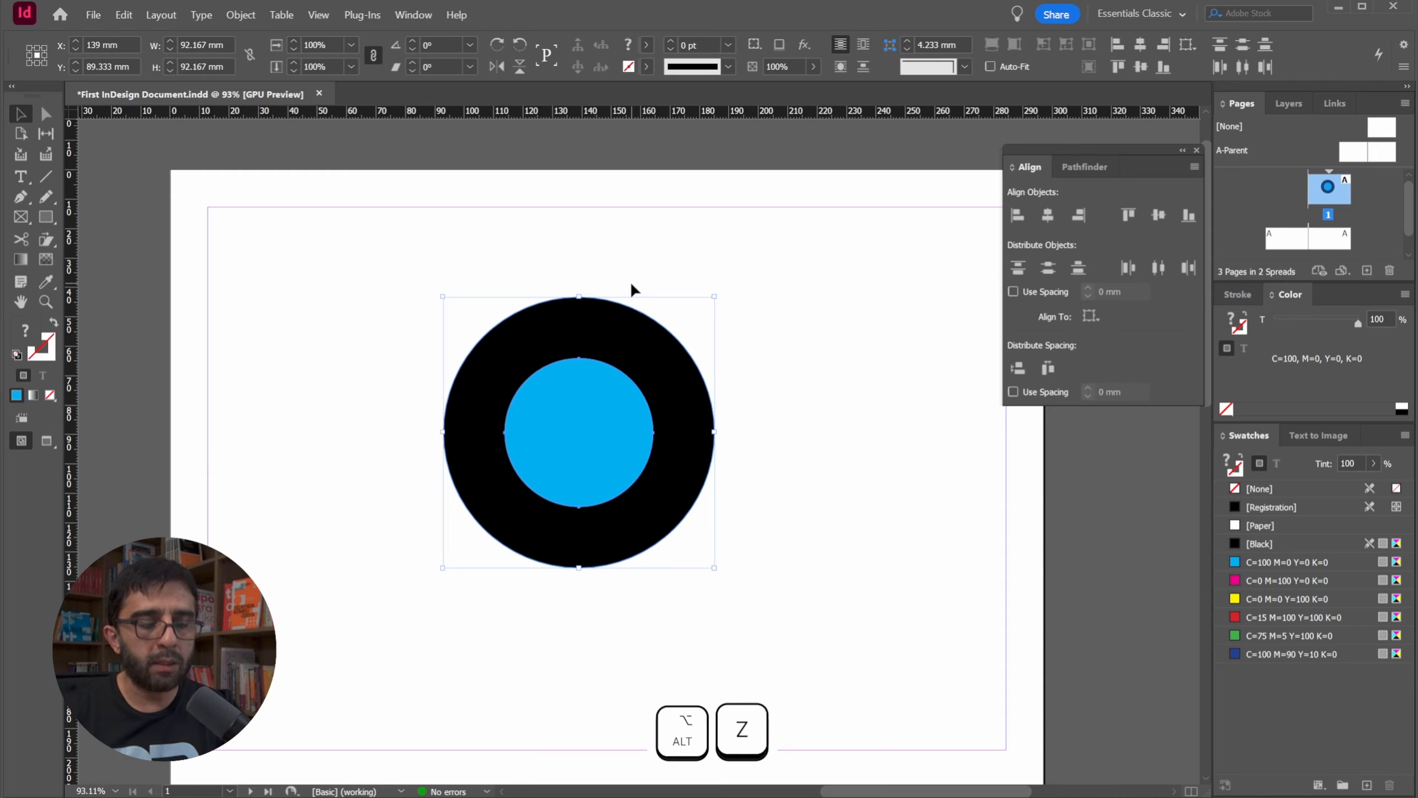
pyautogui.hotkey('ctrl', 'z')
pyautogui.click(616, 405)
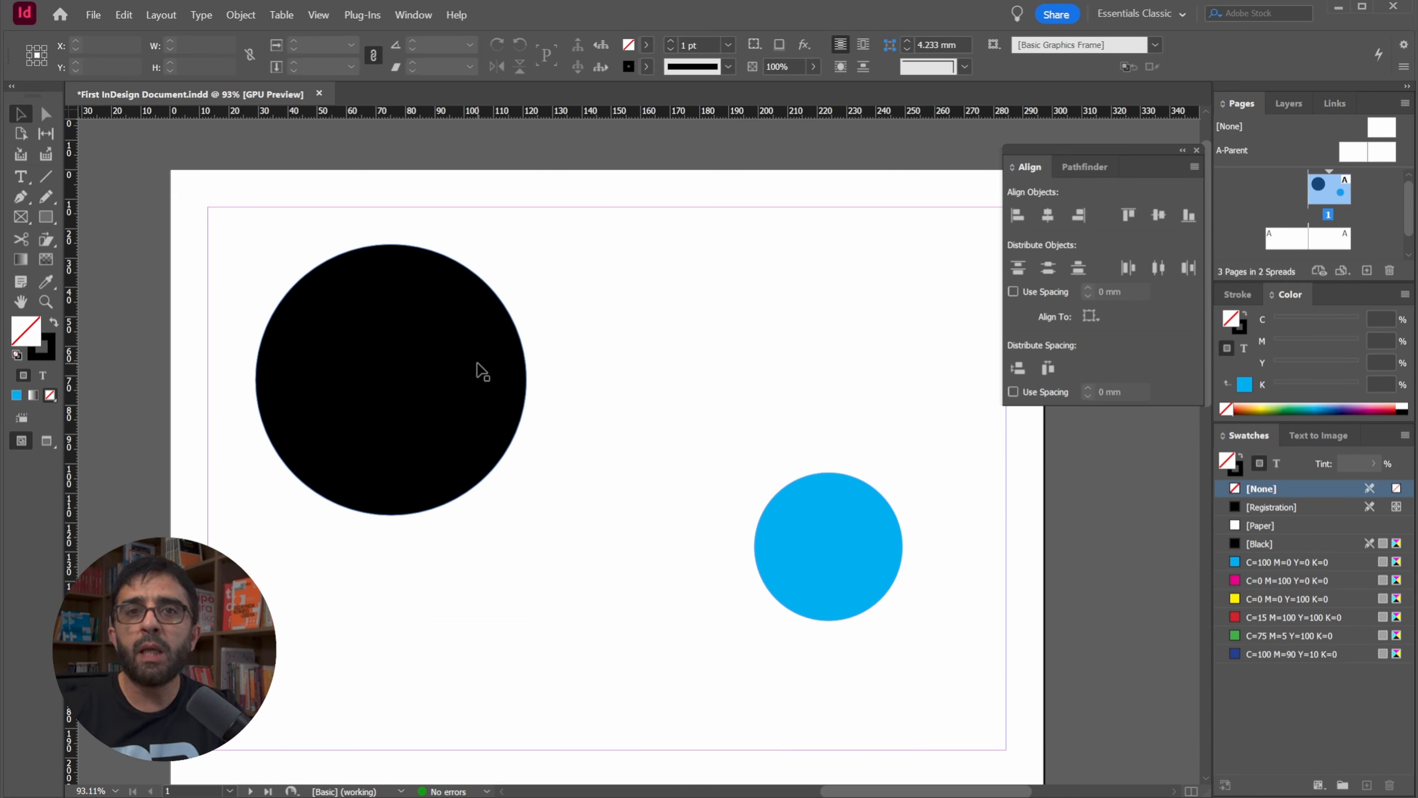
# Step: Move the black circle into the upper-left margin corner and scale it up proportionally to about 106.5 mm
pyautogui.moveTo(404, 399); pyautogui.dragTo(382, 364)
pyautogui.moveTo(479, 478); pyautogui.dragTo(520, 520)
pyautogui.click(587, 403)
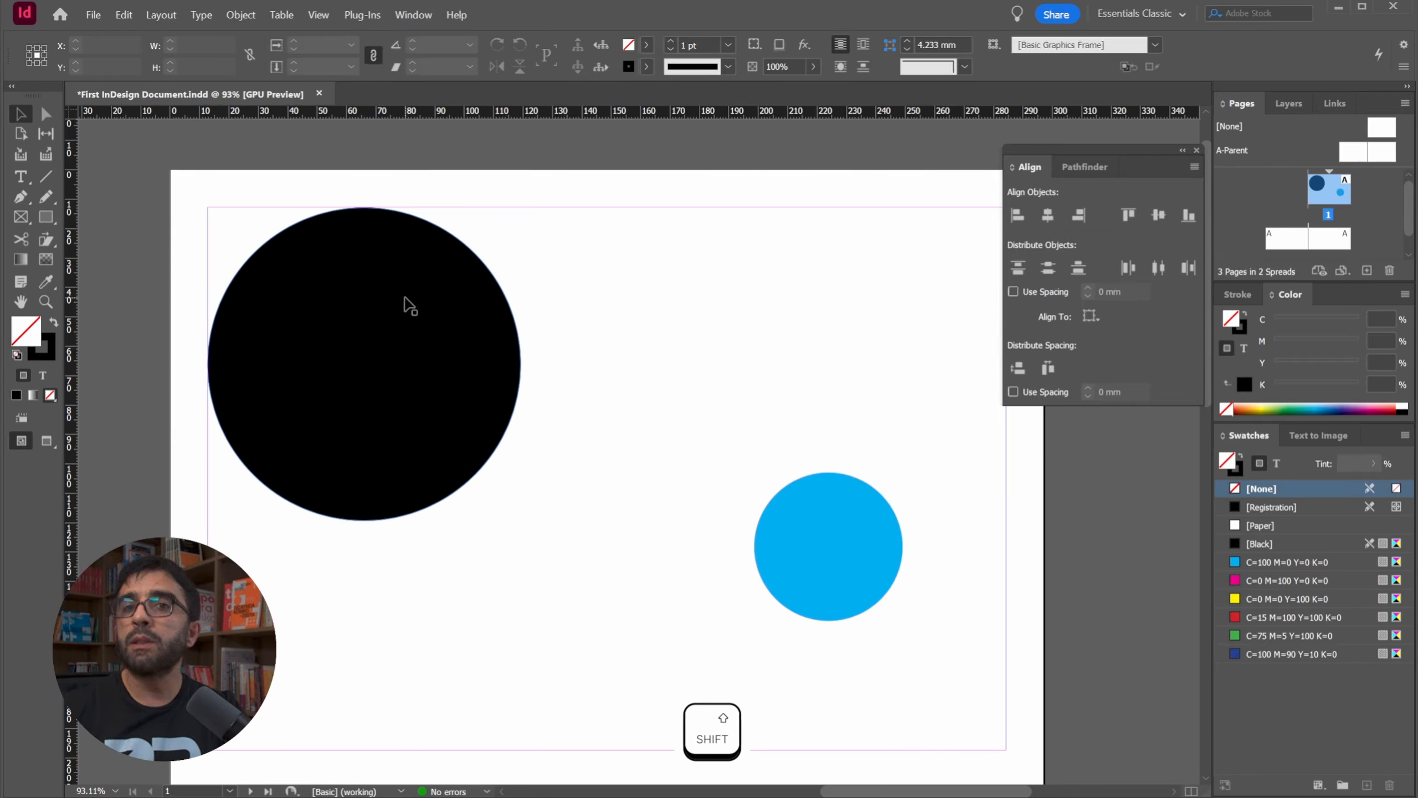
# Step: Try moving the cyan circle onto the black circle by hand, and undo the move
pyautogui.moveTo(874, 568); pyautogui.dragTo(405, 380)
pyautogui.hotkey('ctrl', 'z')
# Step: Select both circles, make the black one the key object, check the Align To options, and clear the selection
pyautogui.moveTo(917, 235); pyautogui.dragTo(382, 586)
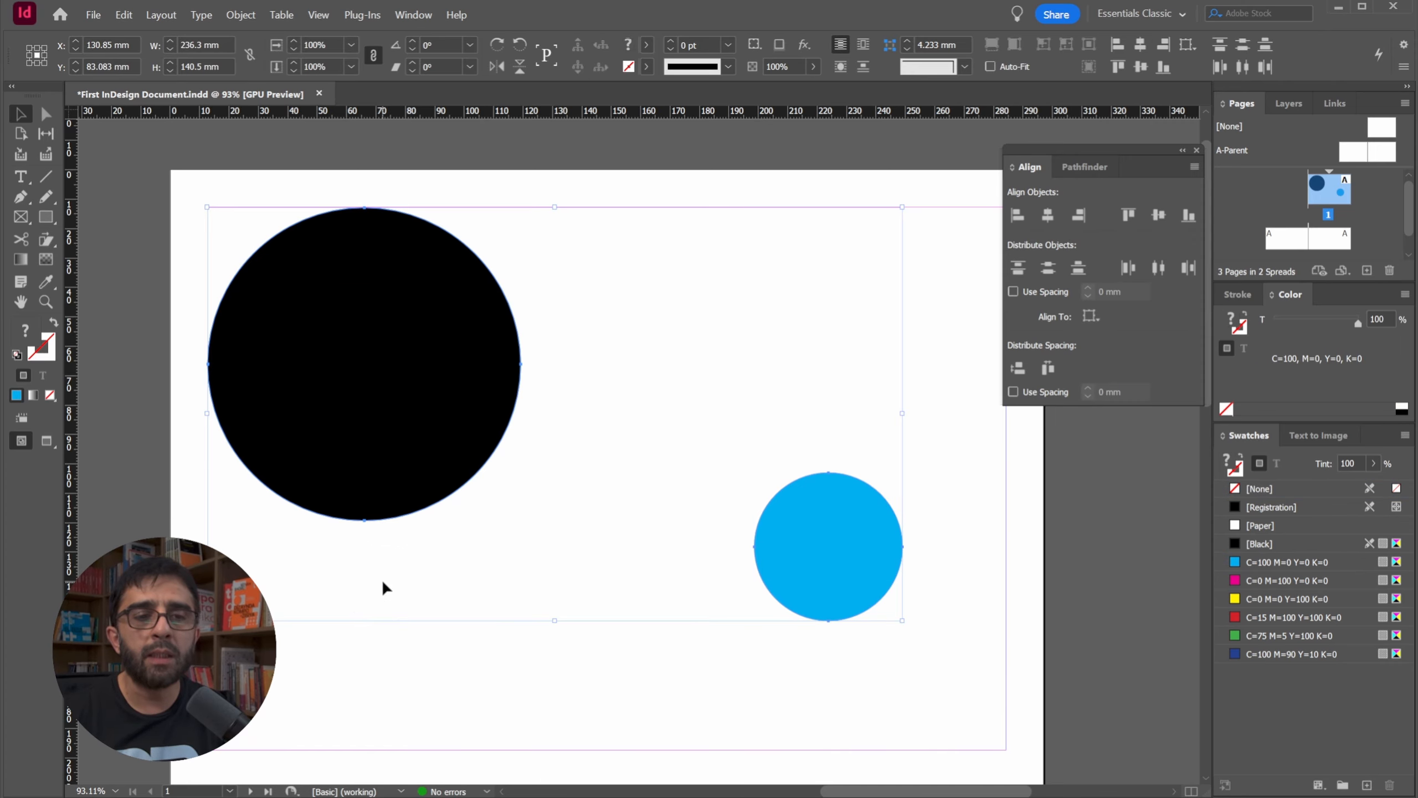
pyautogui.click(364, 266)
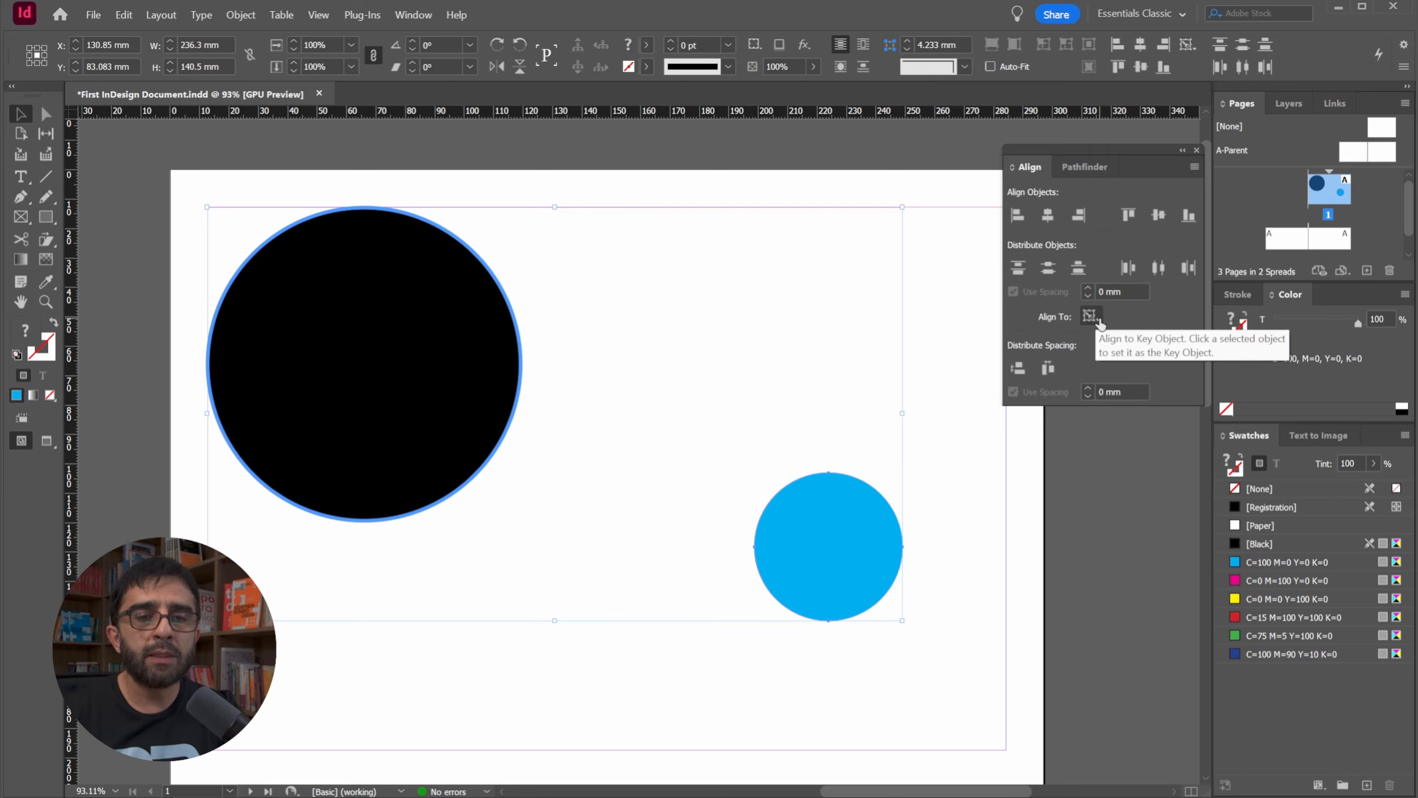
pyautogui.click(1094, 318)
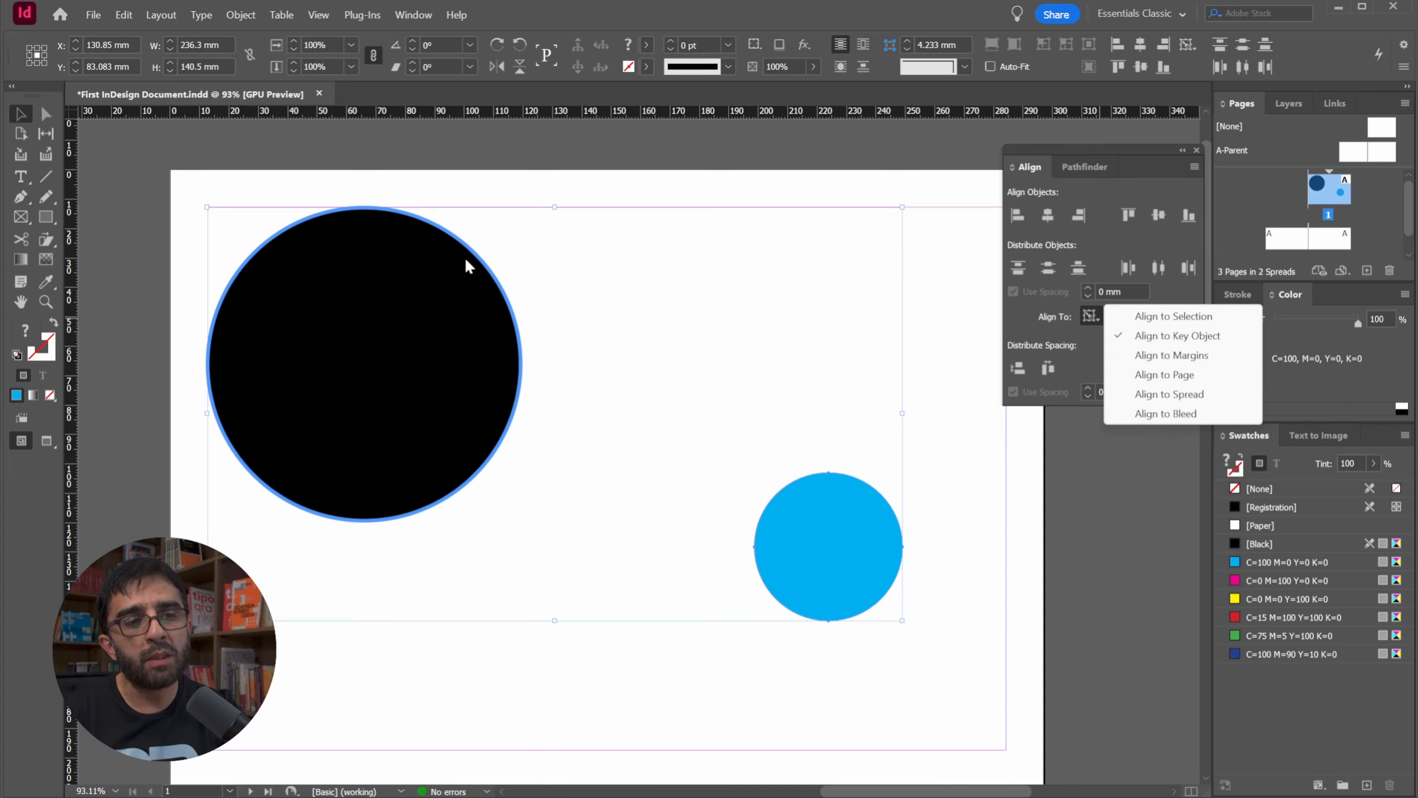
pyautogui.click(616, 184)
# Step: Select both circles with the black one as key object, and align the cyan circle to its horizontal and vertical centers
pyautogui.moveTo(239, 164); pyautogui.dragTo(902, 637)
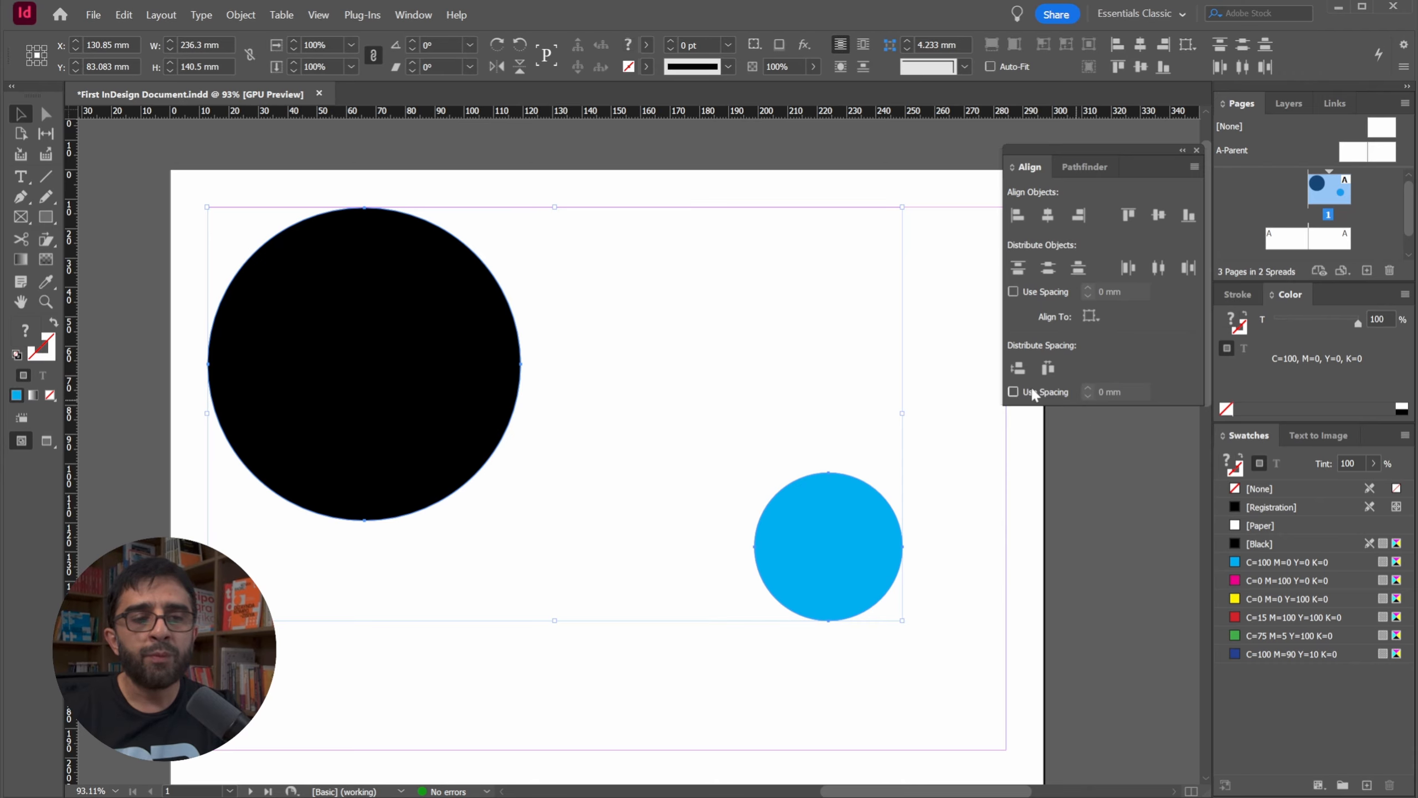
pyautogui.click(404, 316)
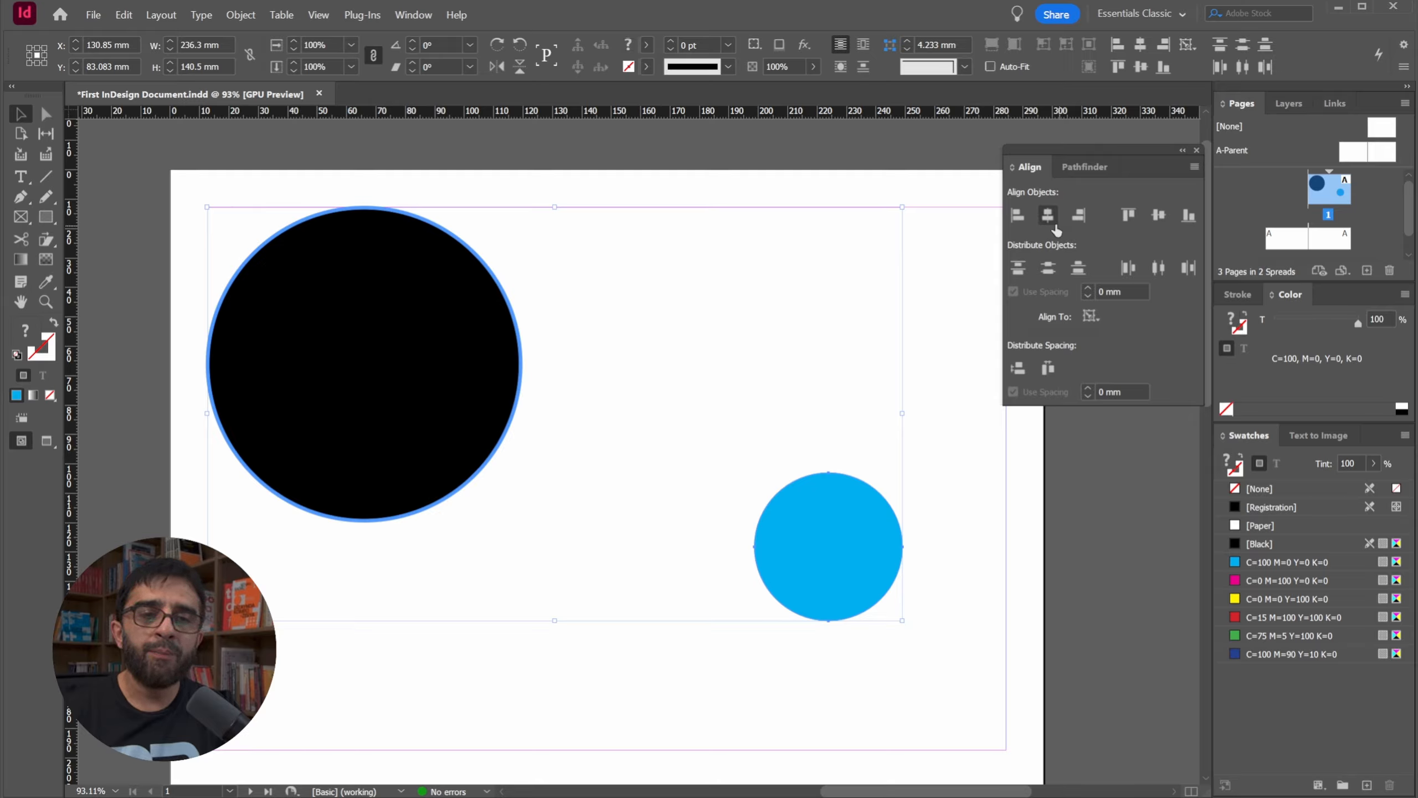
pyautogui.click(1048, 215)
pyautogui.click(1159, 215)
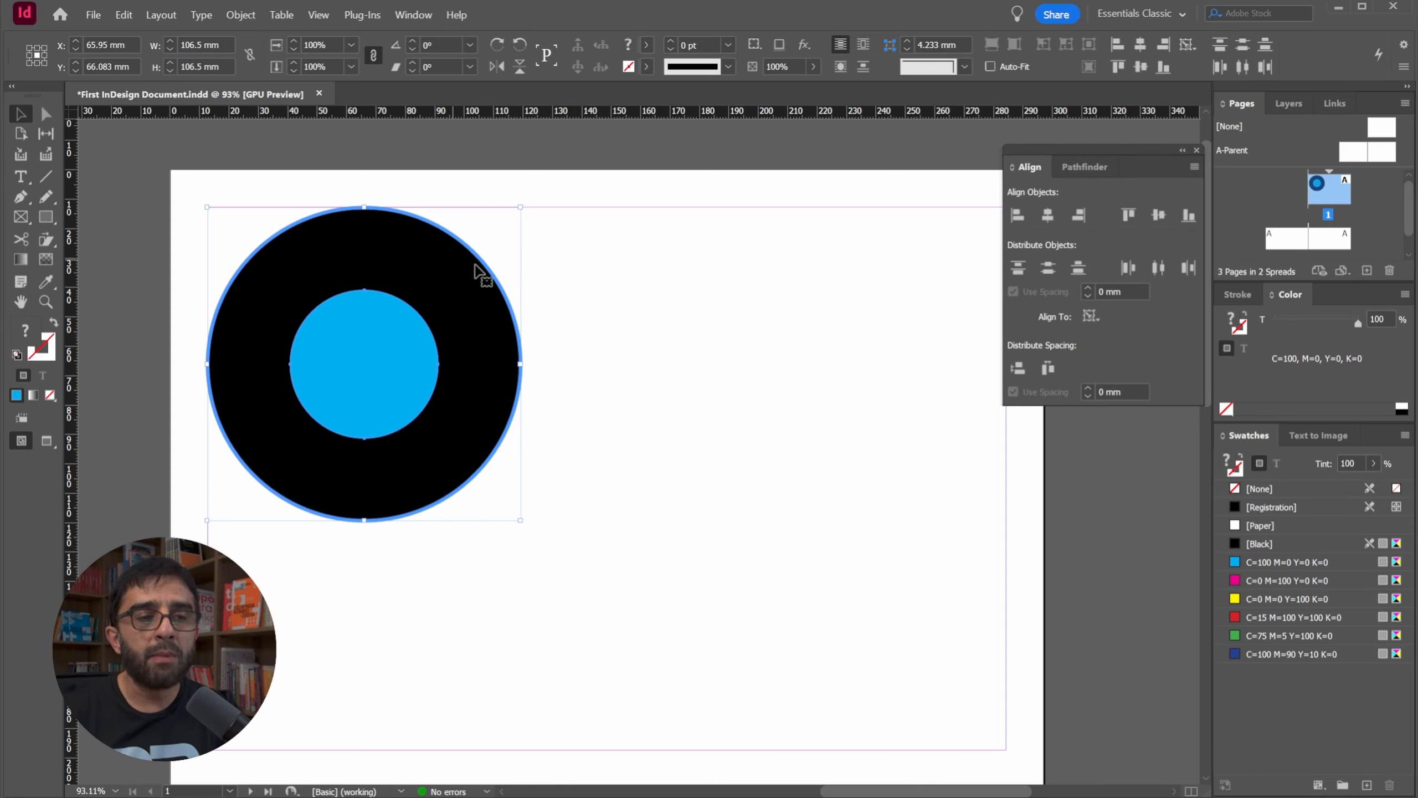
pyautogui.click(1091, 316)
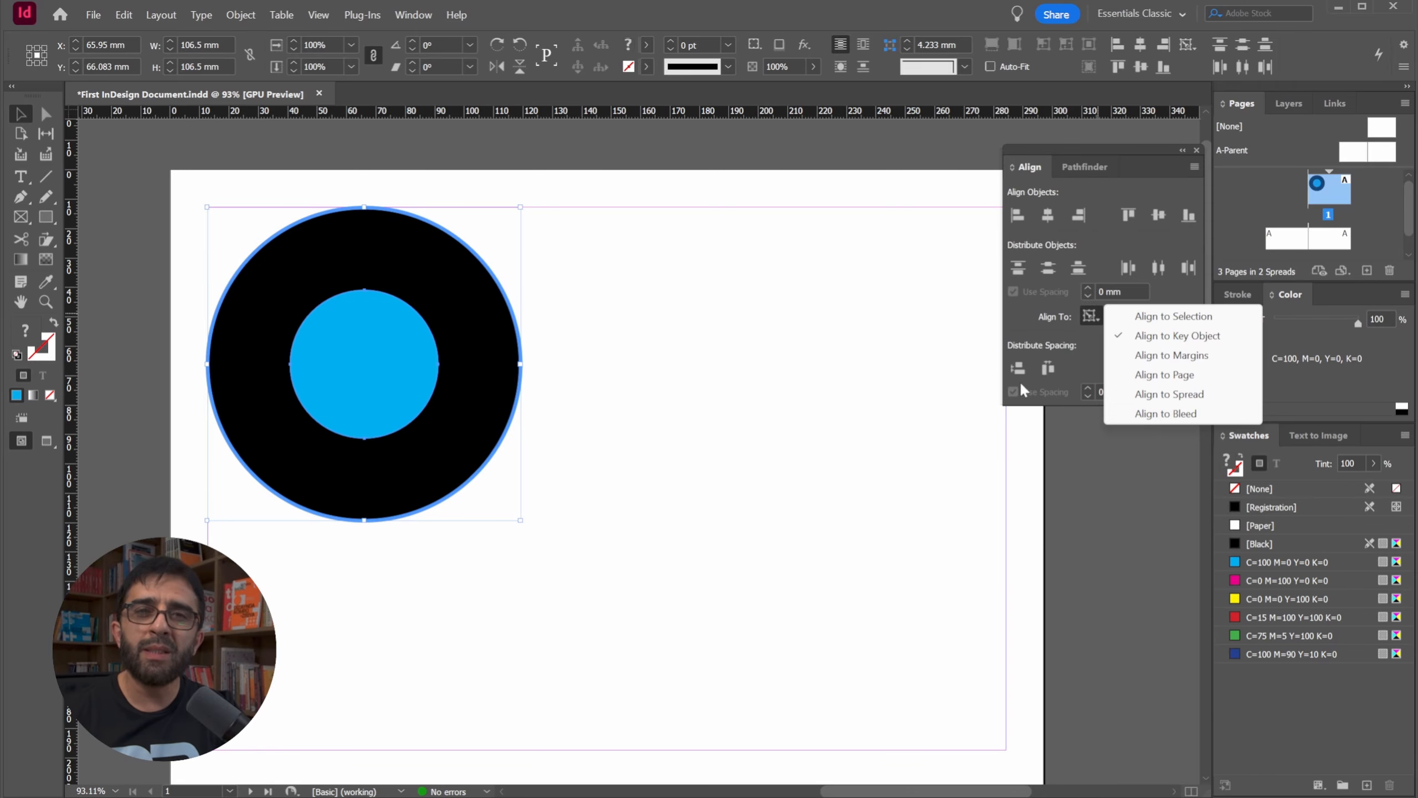
pyautogui.click(709, 285)
pyautogui.moveTo(604, 229); pyautogui.dragTo(589, 204)
pyautogui.moveTo(766, 252); pyautogui.dragTo(736, 237)
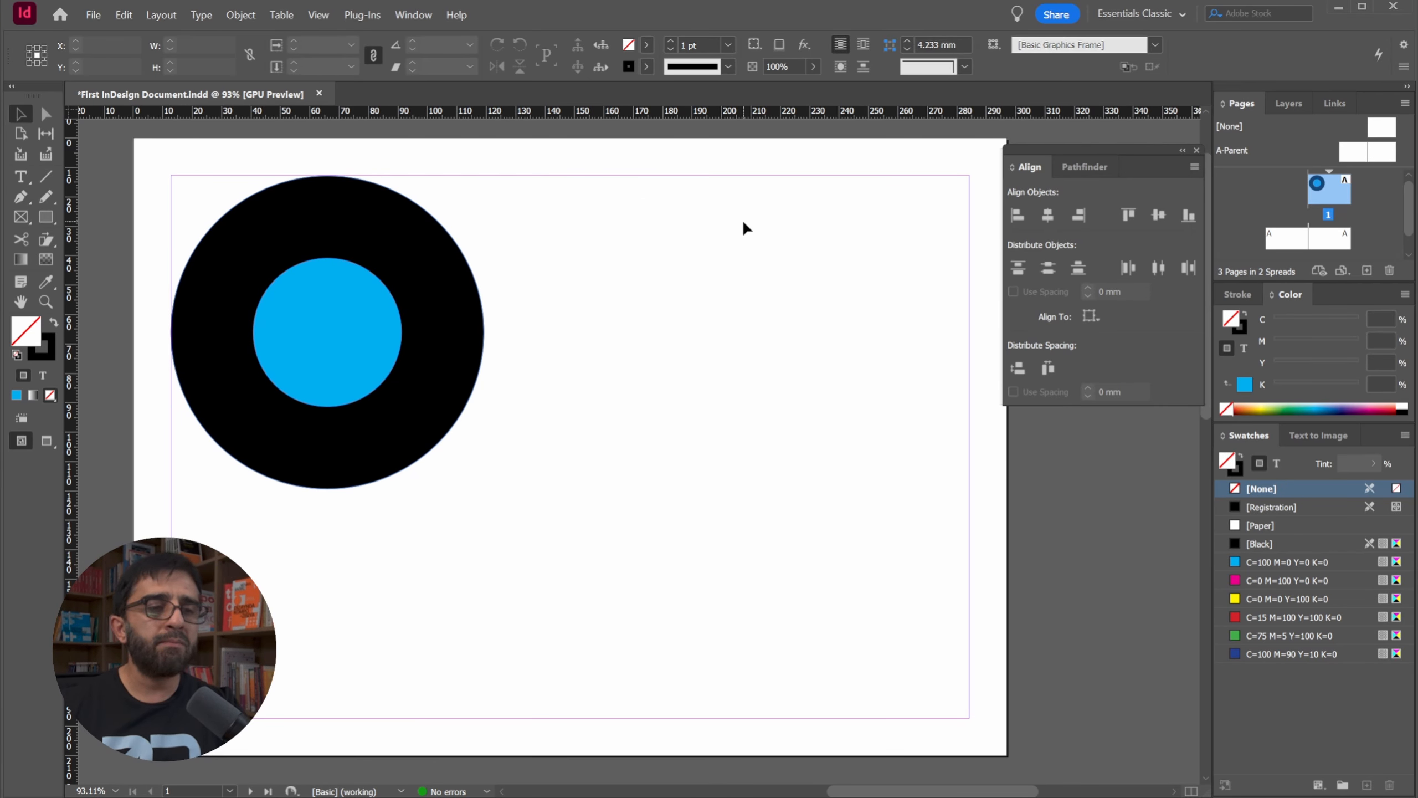
pyautogui.moveTo(769, 246); pyautogui.dragTo(750, 244)
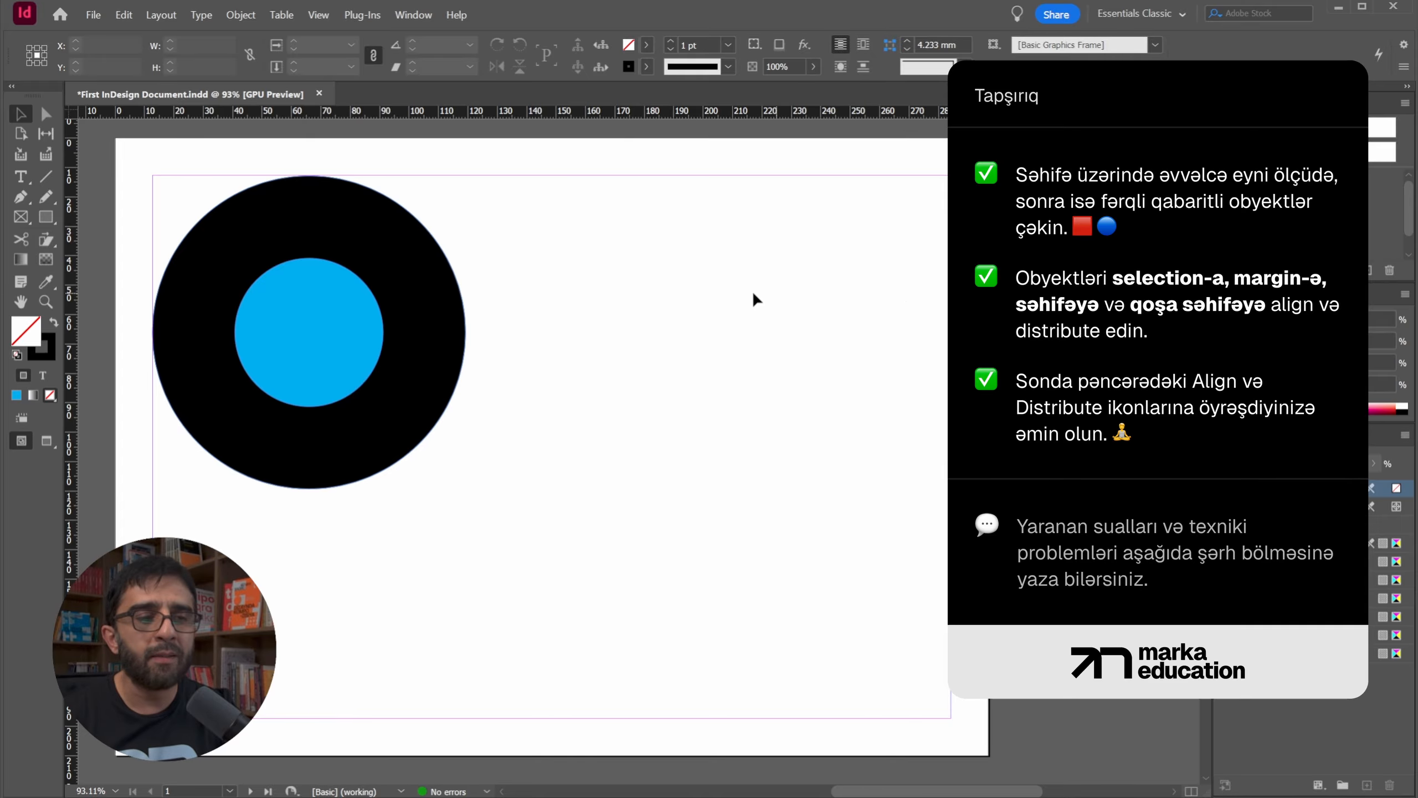
# Step: Move the cyan circle to about X 216.5 mm, Y 61 mm on the page's upper right and select both circles
pyautogui.moveTo(315, 327); pyautogui.dragTo(765, 304)
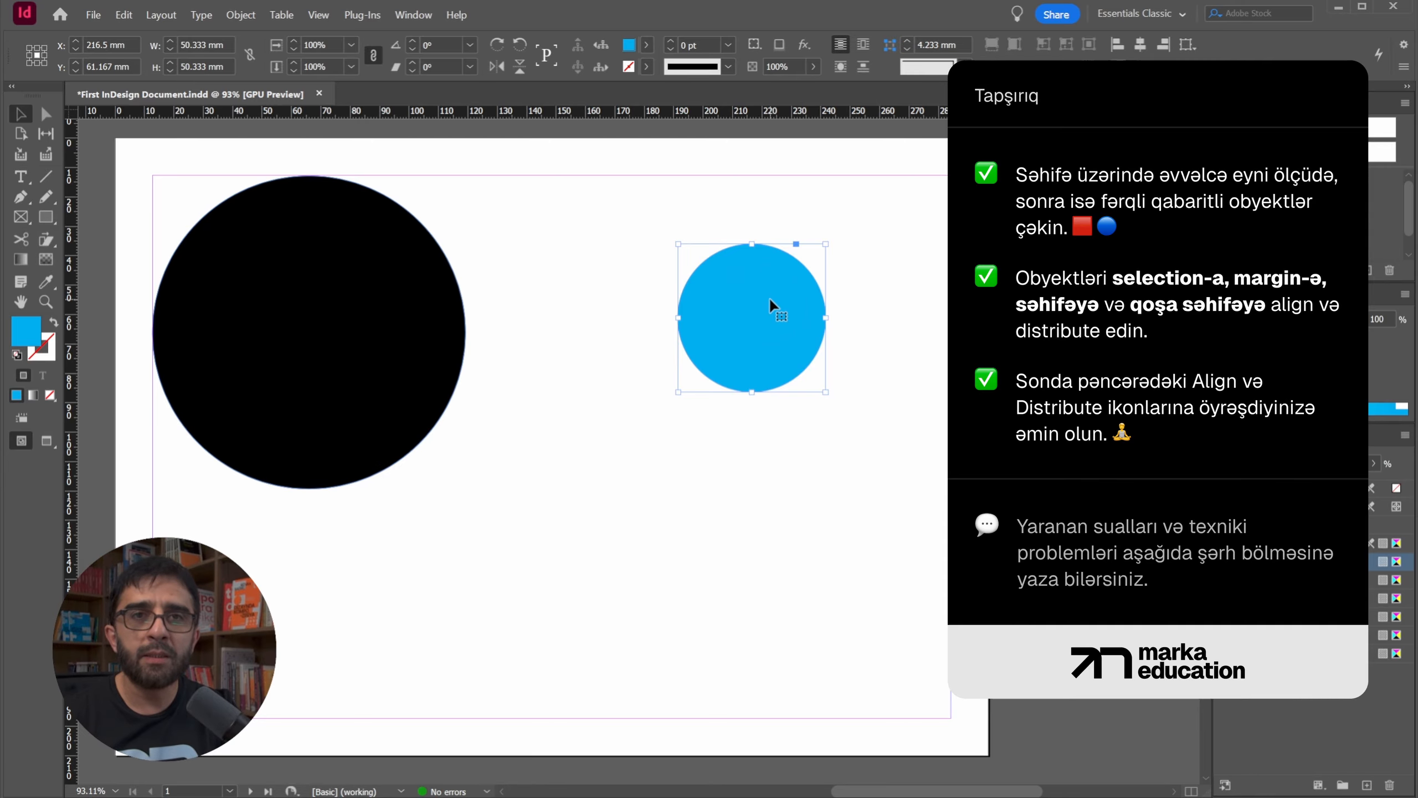
pyautogui.moveTo(889, 206); pyautogui.dragTo(466, 405)
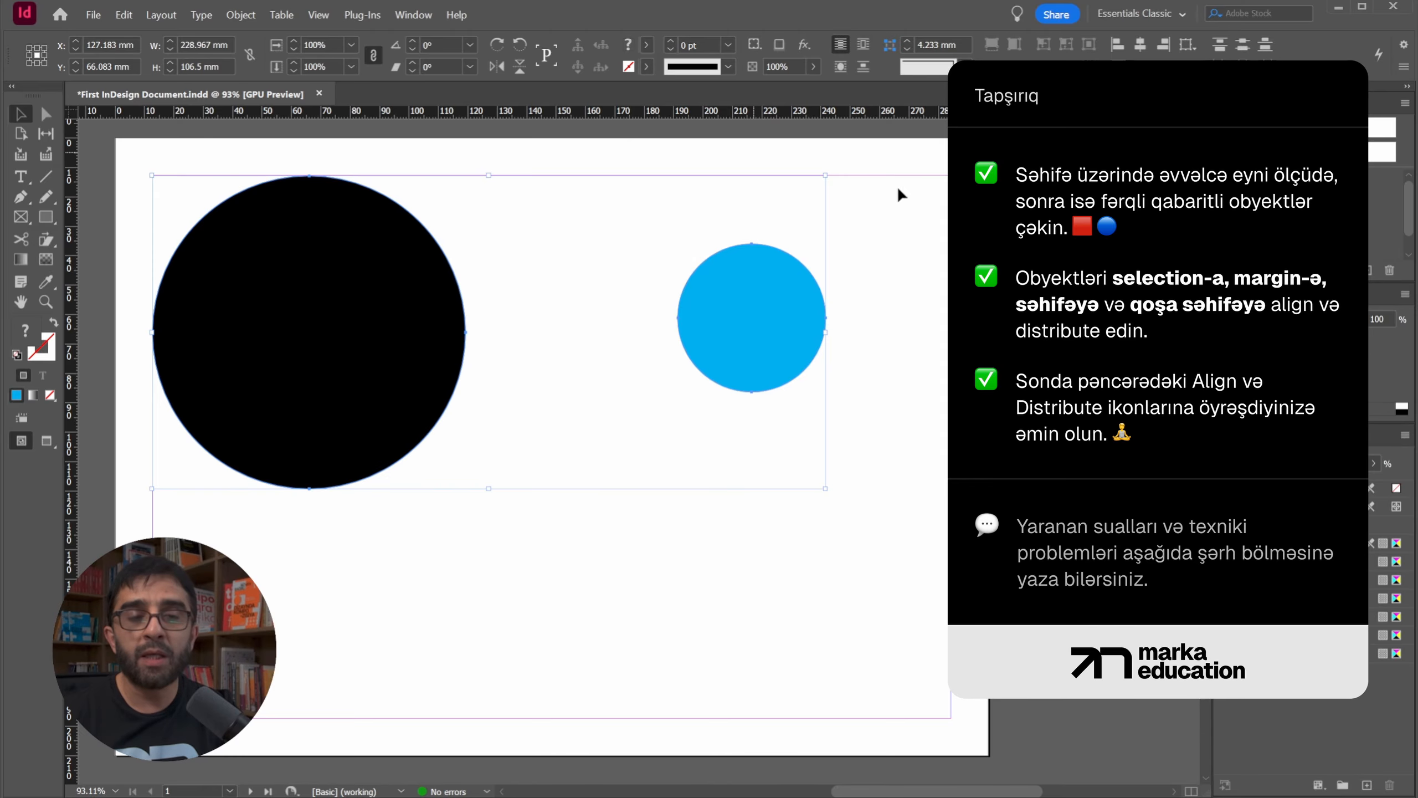